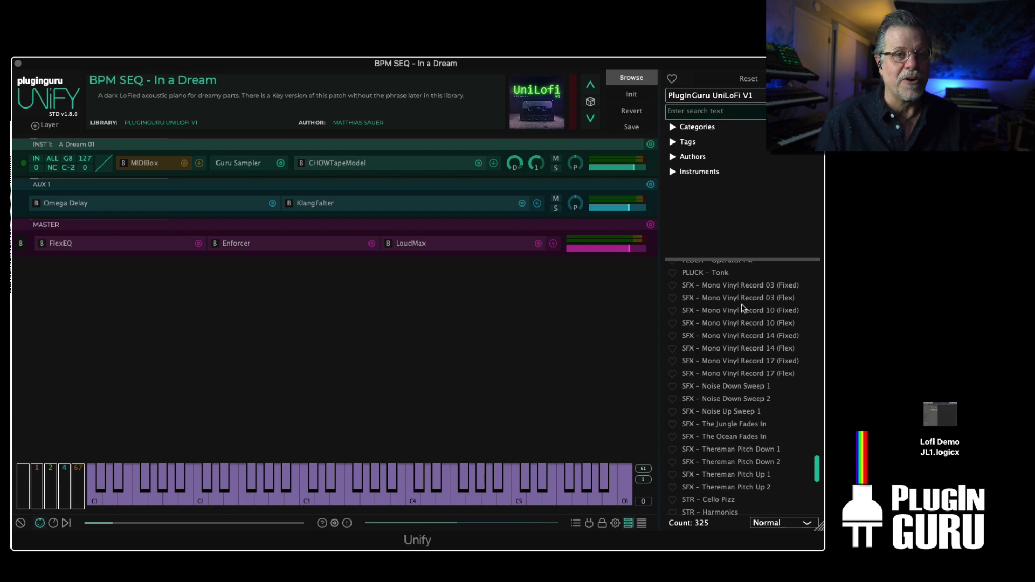
# Audition the patches SFX - Mono Vinyl Record 03 (Fixed) and zSFX - Record Noise 01, 14 and 17.
pyautogui.click(738, 287)
pyautogui.scroll(-15, 734, 415)
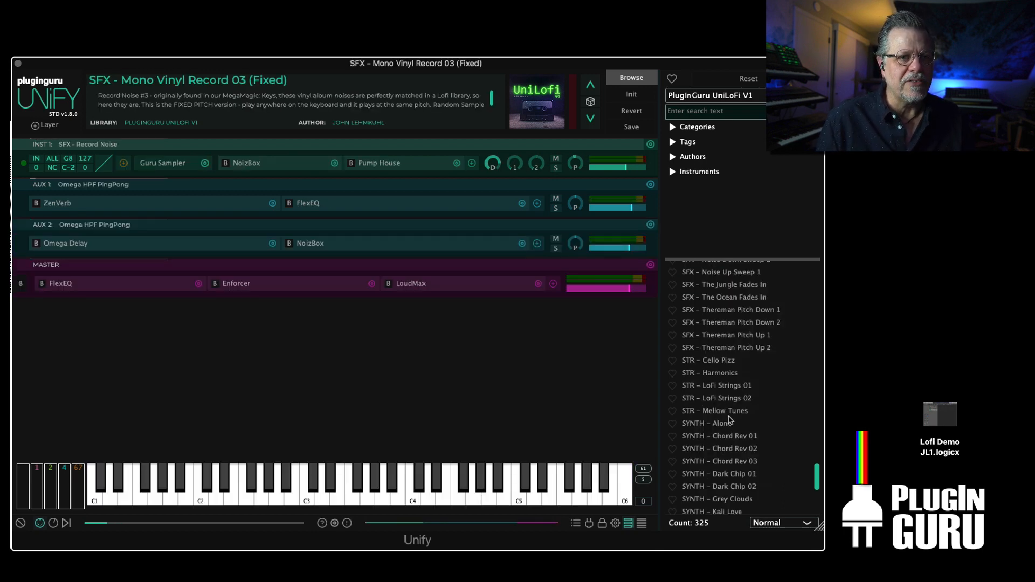
pyautogui.scroll(3, 737, 343)
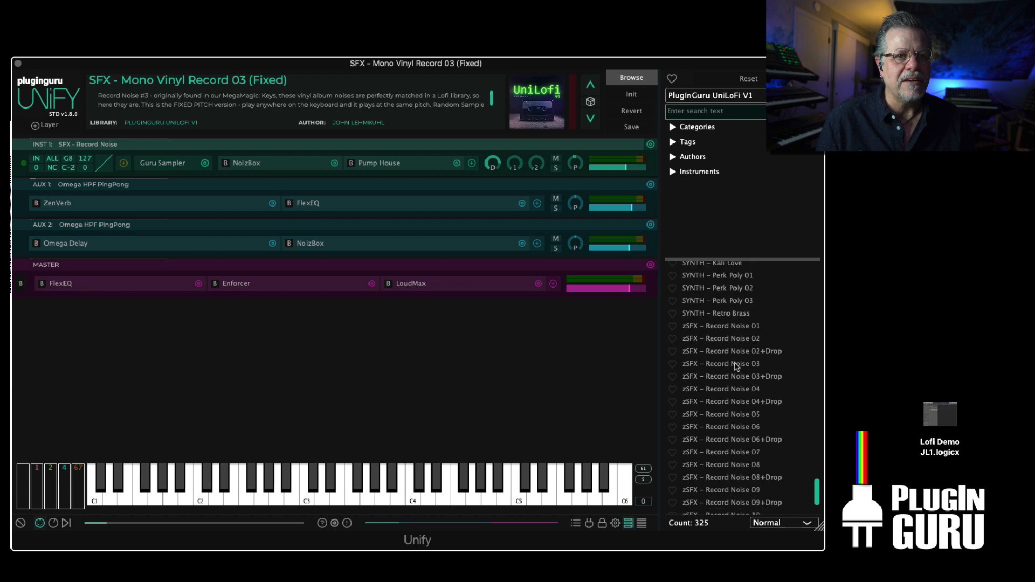
pyautogui.click(728, 327)
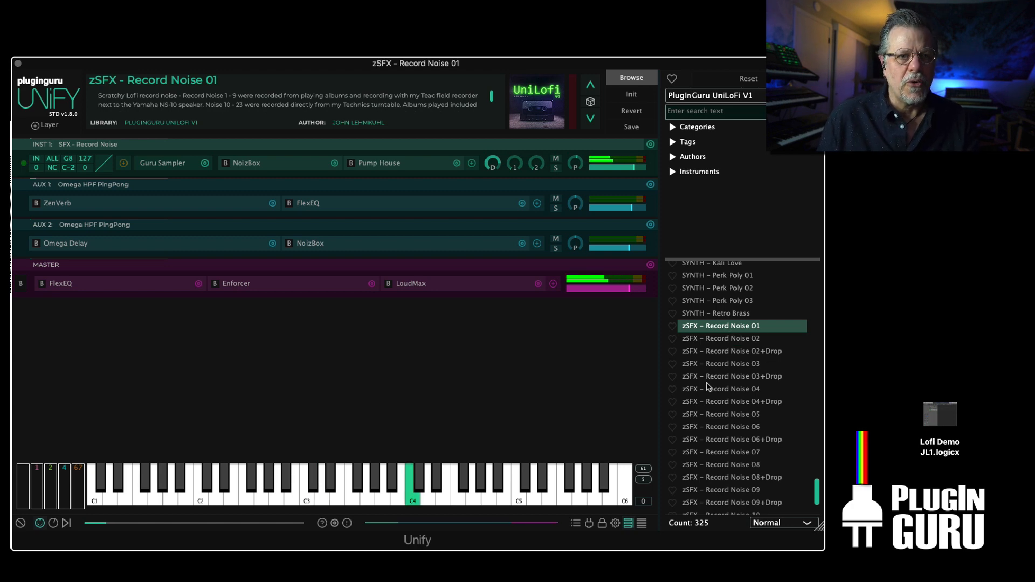
pyautogui.scroll(-4, 745, 377)
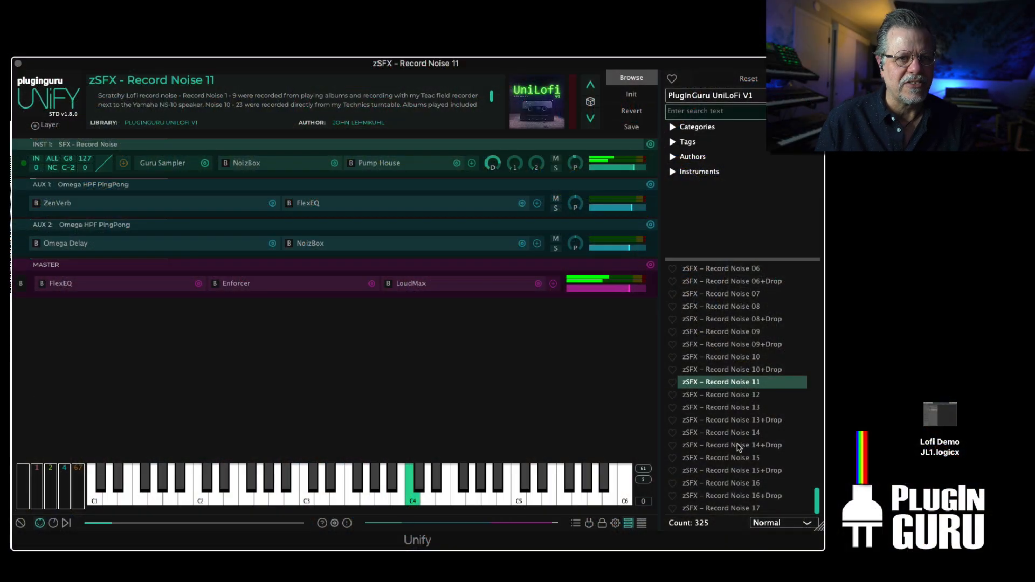
pyautogui.click(726, 432)
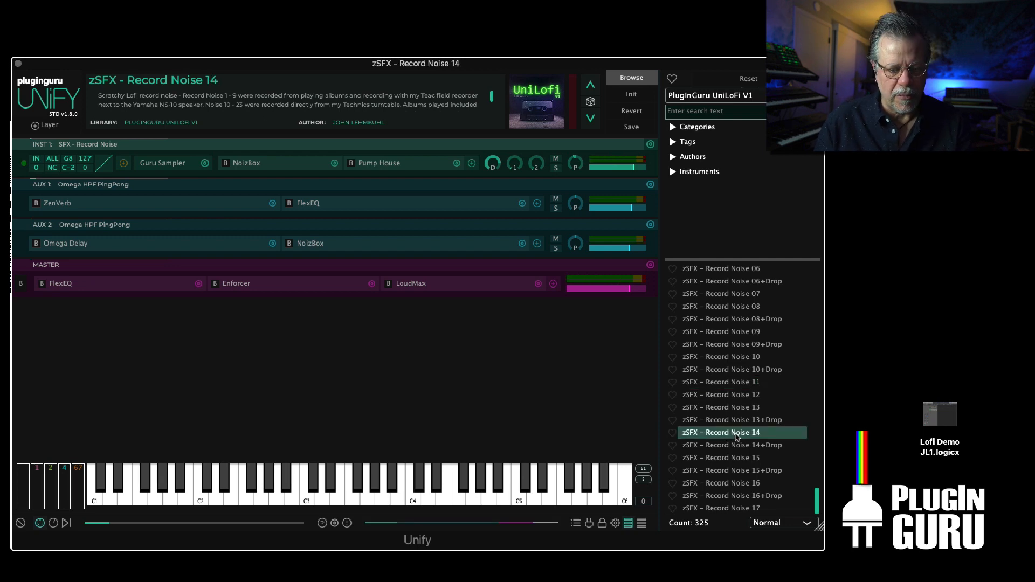
pyautogui.click(728, 509)
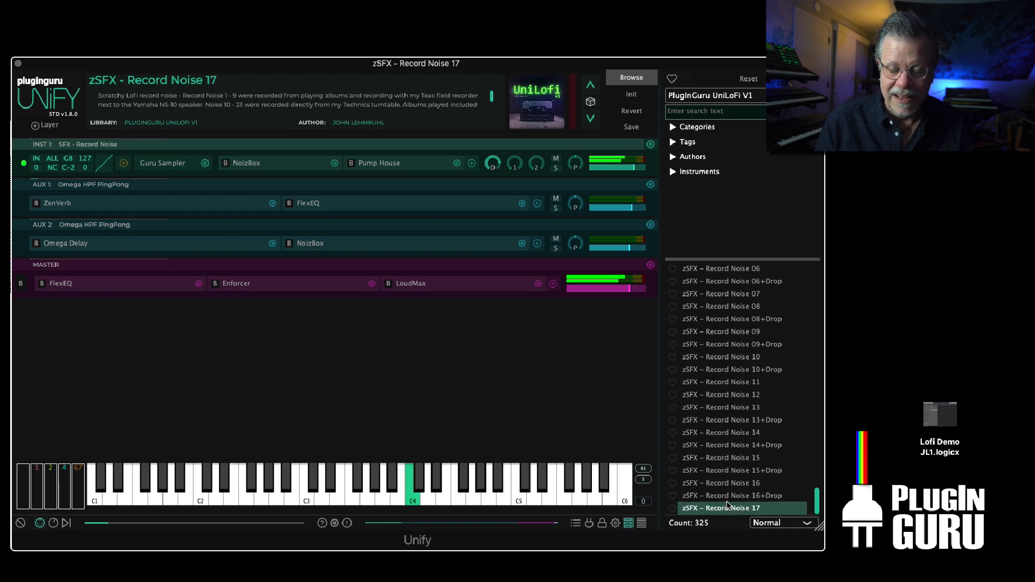
# Audition the SFX - Mono Vinyl Record patches 03 (Fixed), 03 (Flex) and 14 (Fixed).
pyautogui.scroll(5, 737, 399)
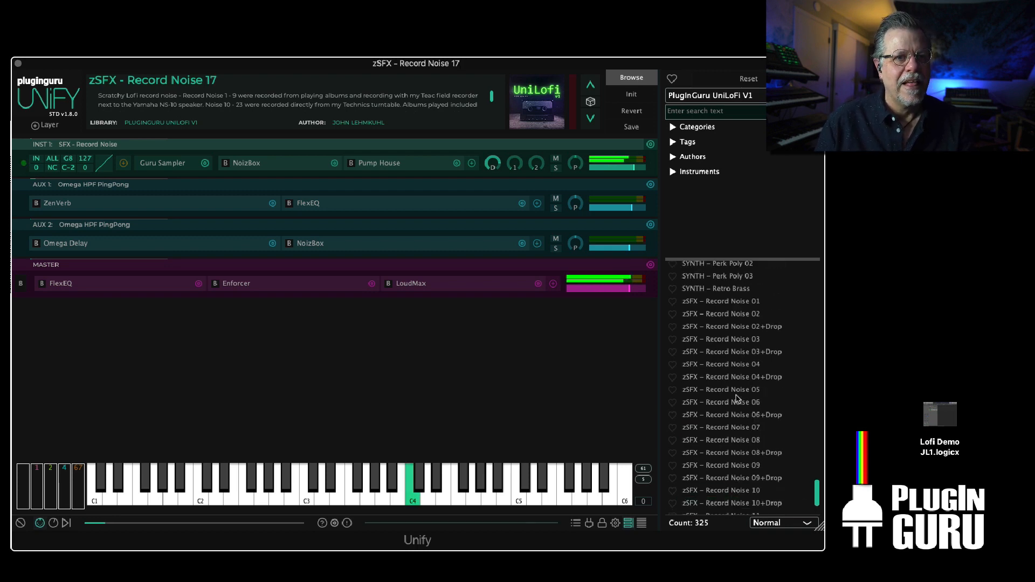
pyautogui.scroll(5, 737, 399)
pyautogui.scroll(4, 737, 401)
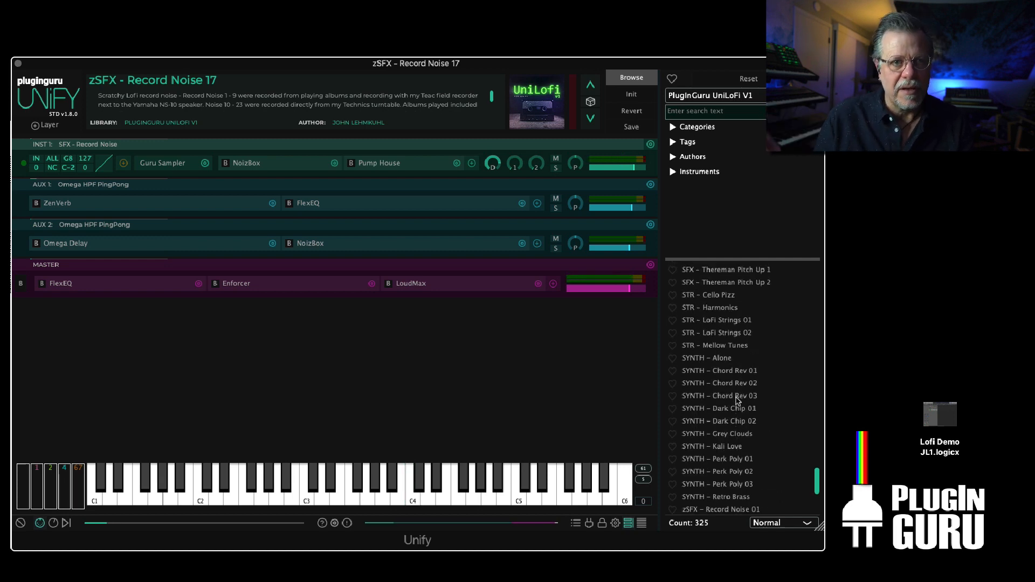
pyautogui.scroll(8, 737, 401)
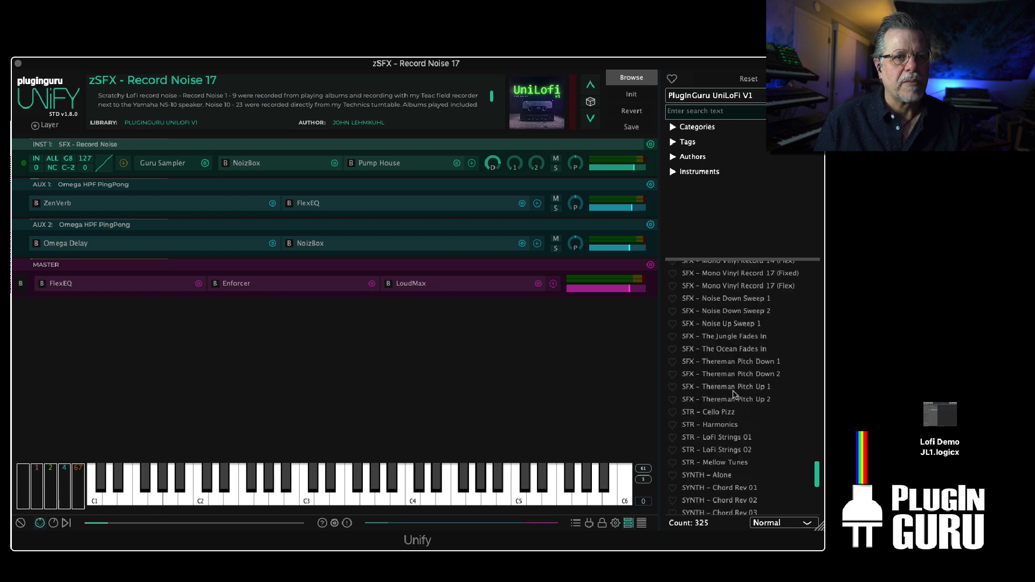
pyautogui.scroll(2, 735, 395)
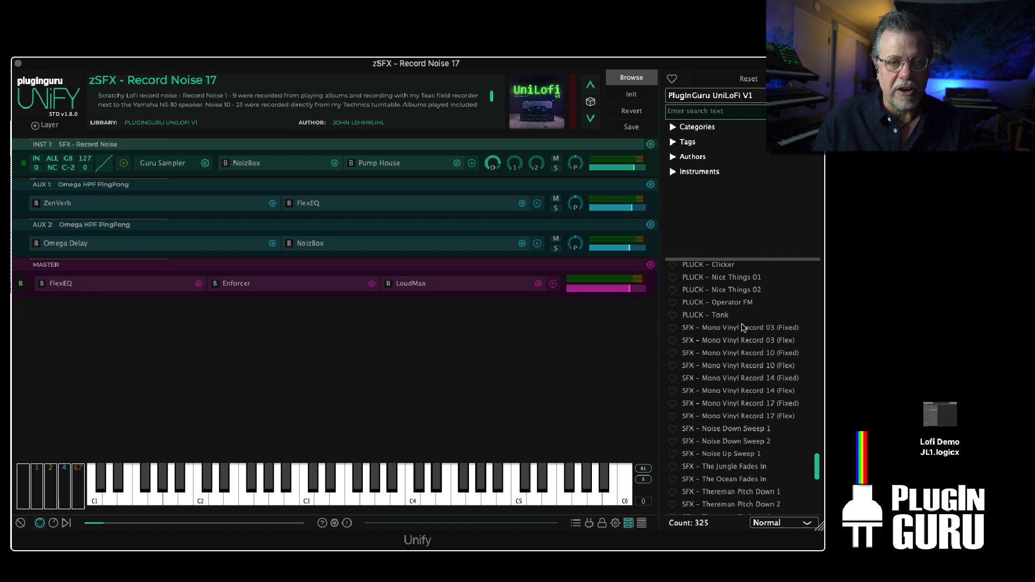
pyautogui.click(739, 328)
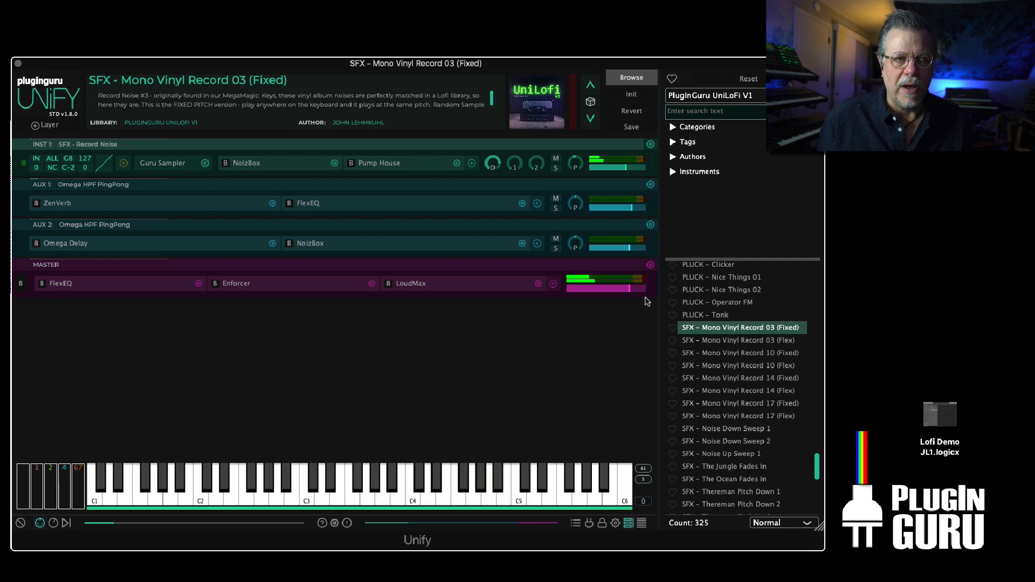
pyautogui.click(740, 341)
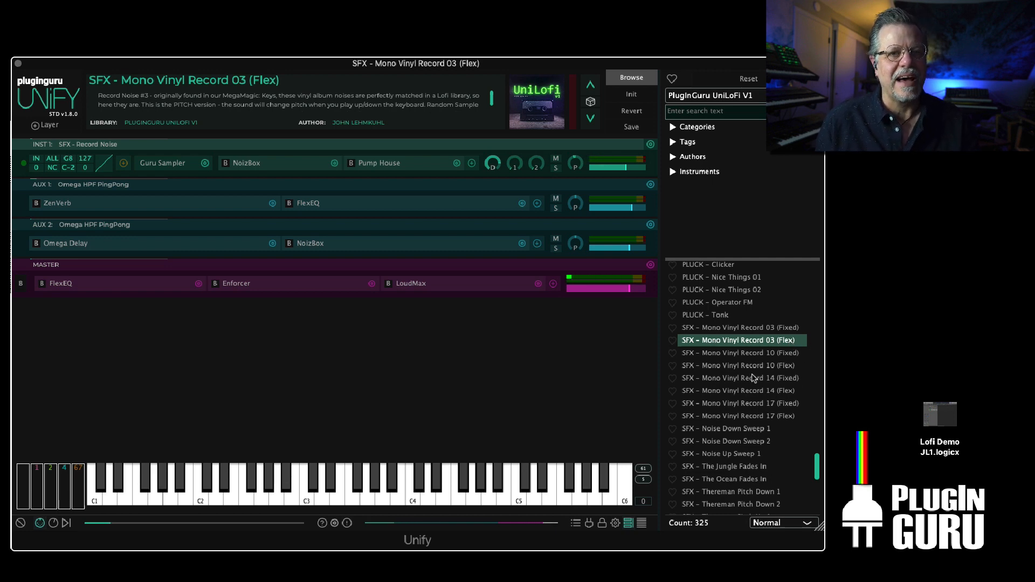
pyautogui.click(749, 379)
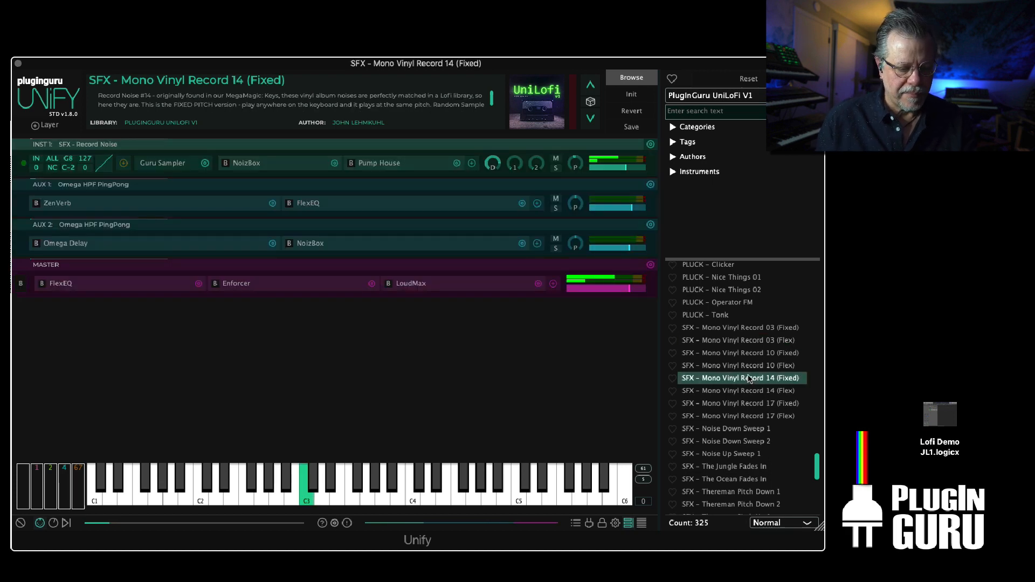
# Load the BPM SEQ - In a Dream patch from the PlugInGuru UniLoFi V1 library.
pyautogui.scroll(10, 765, 359)
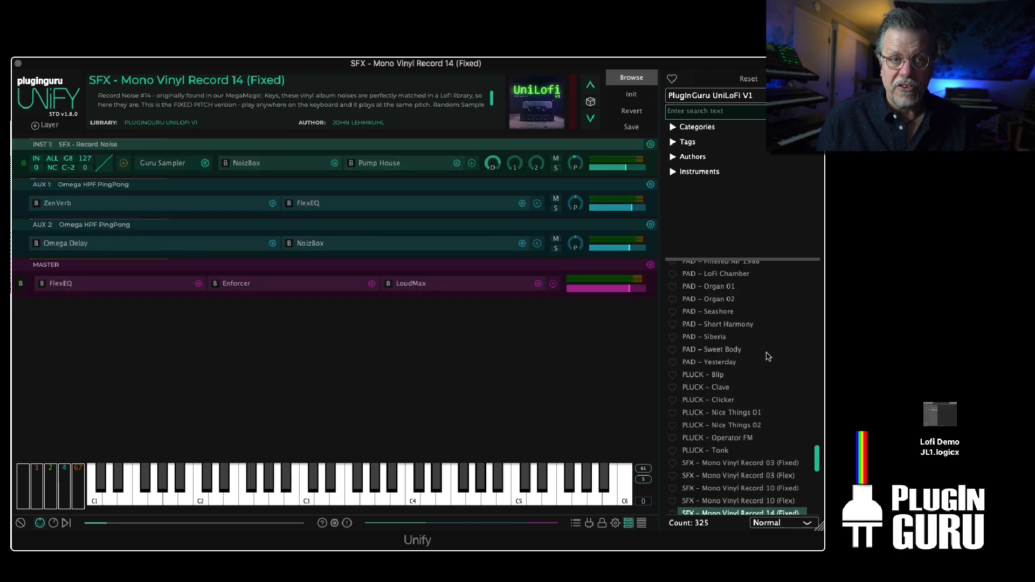
pyautogui.scroll(15, 769, 356)
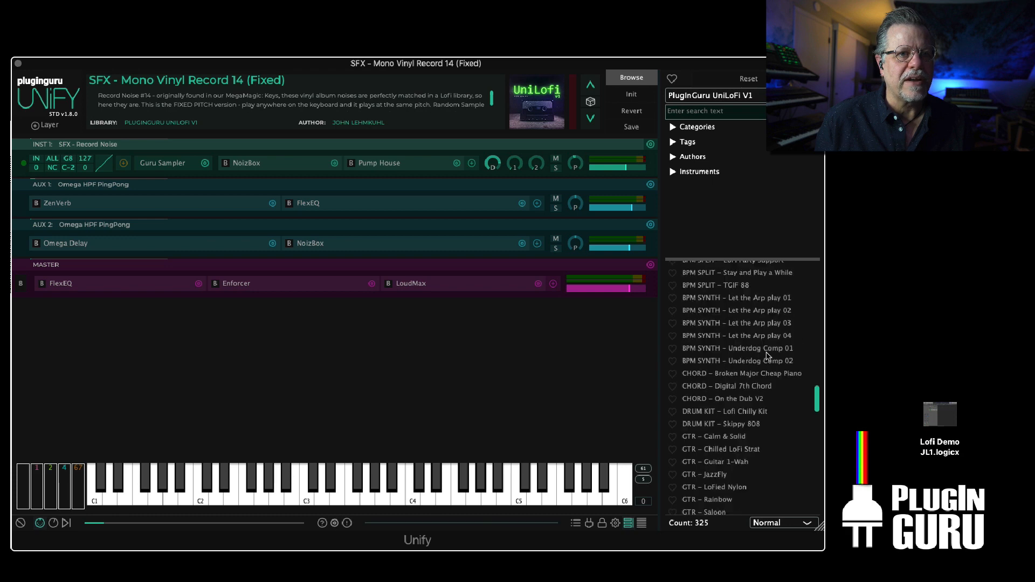
pyautogui.scroll(15, 768, 357)
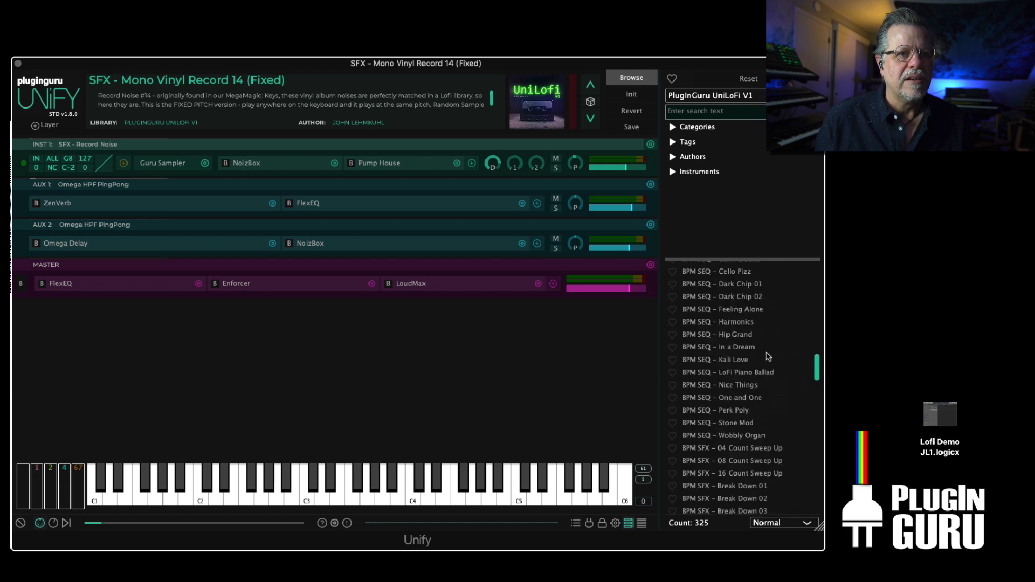
pyautogui.click(734, 377)
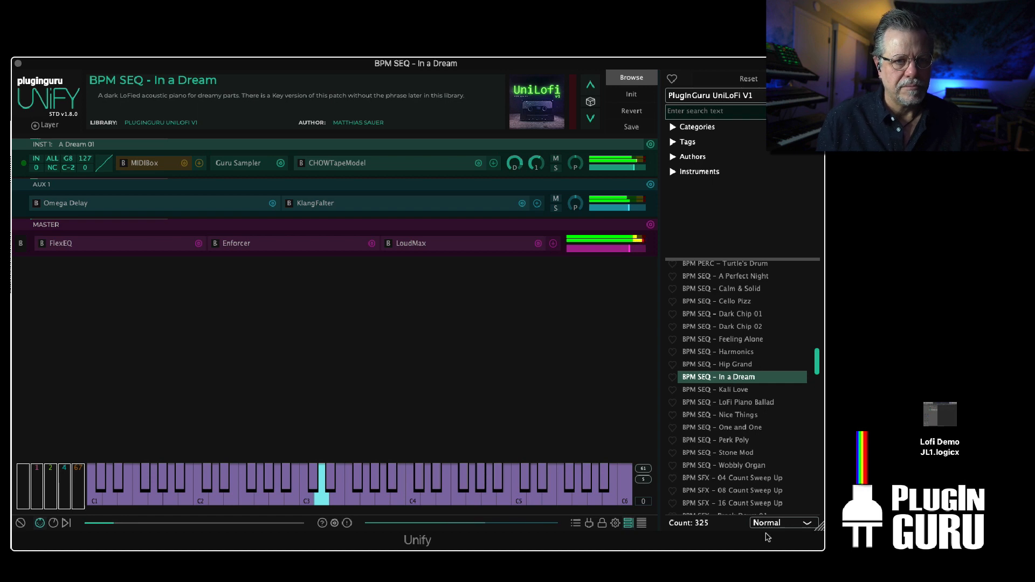
# Add SFX - Mono Vinyl Record 14 (Fixed) to the patch as a Unify layer and raise that layer's volume to maximum.
pyautogui.click(784, 523)
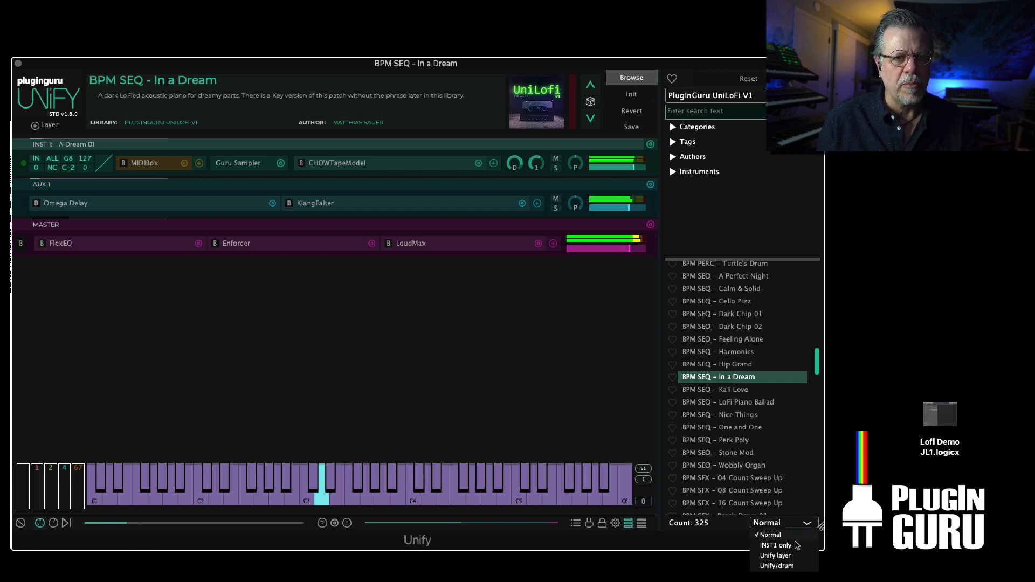
pyautogui.click(774, 556)
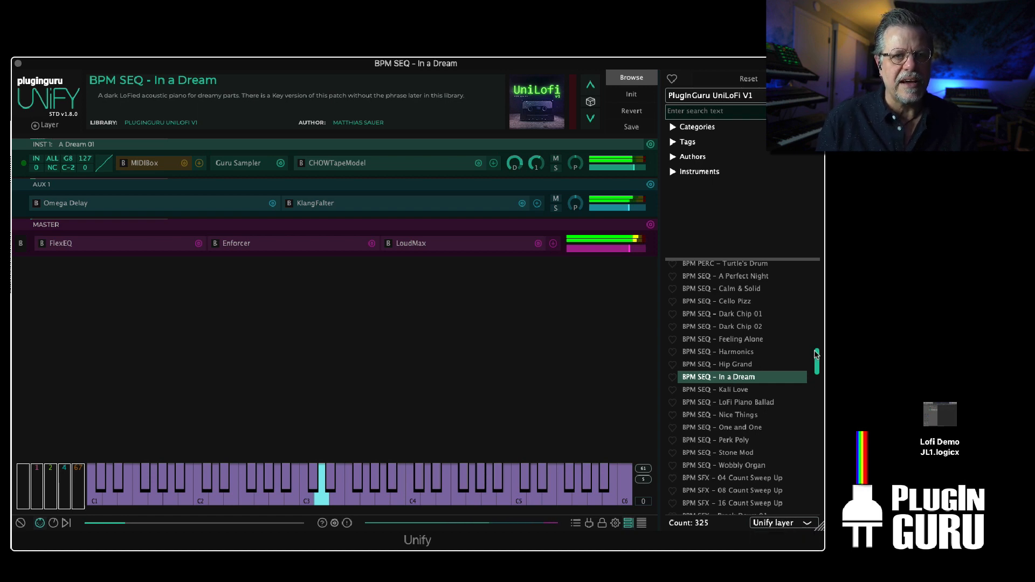
pyautogui.moveTo(818, 360); pyautogui.dragTo(813, 489)
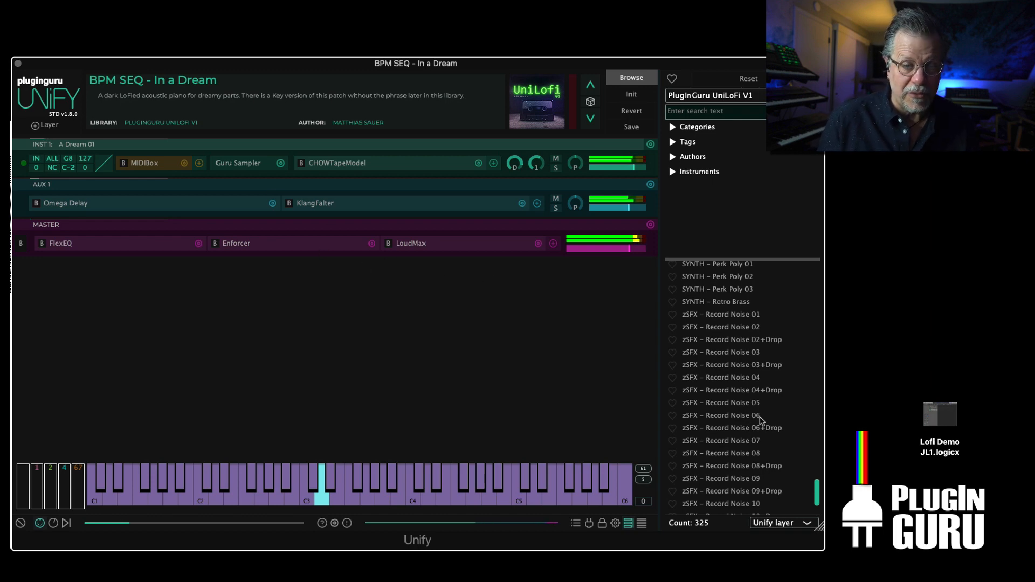
pyautogui.scroll(5, 749, 426)
pyautogui.scroll(6, 749, 426)
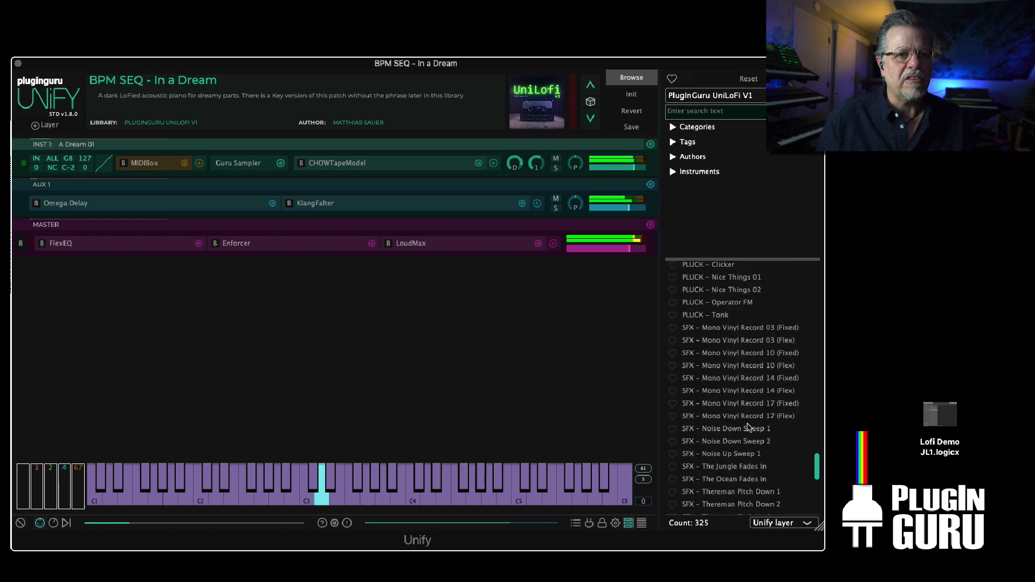
pyautogui.click(751, 380)
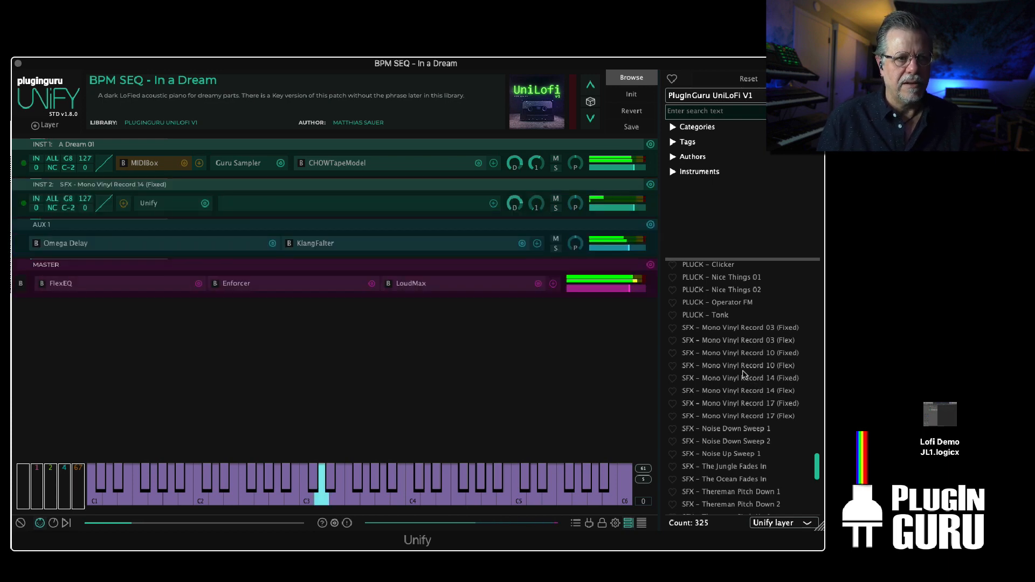
pyautogui.moveTo(624, 209); pyautogui.dragTo(639, 209)
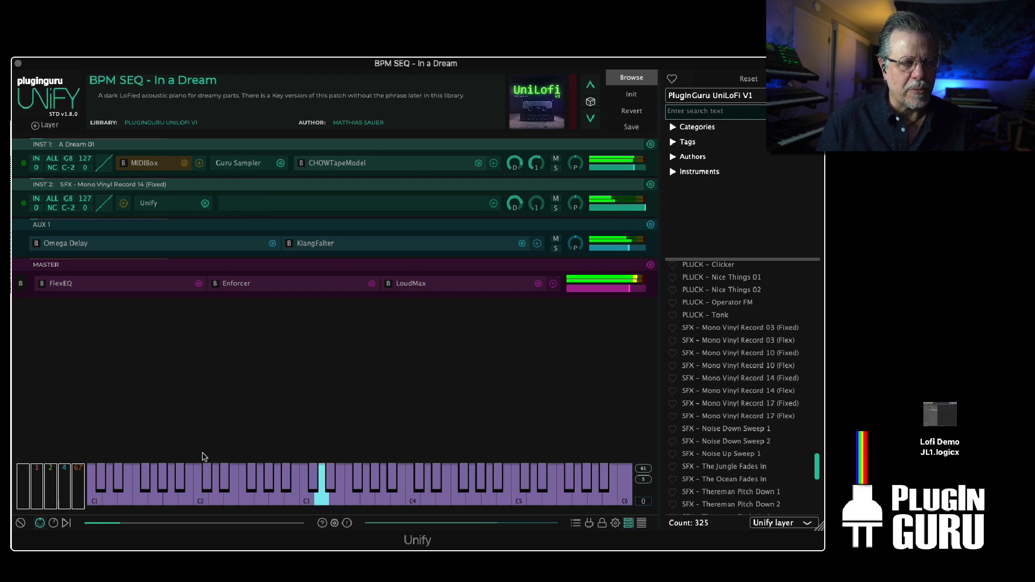
# Show the macro knobs and rename Macro6 to "MIDIBox Off/On".
pyautogui.click(52, 523)
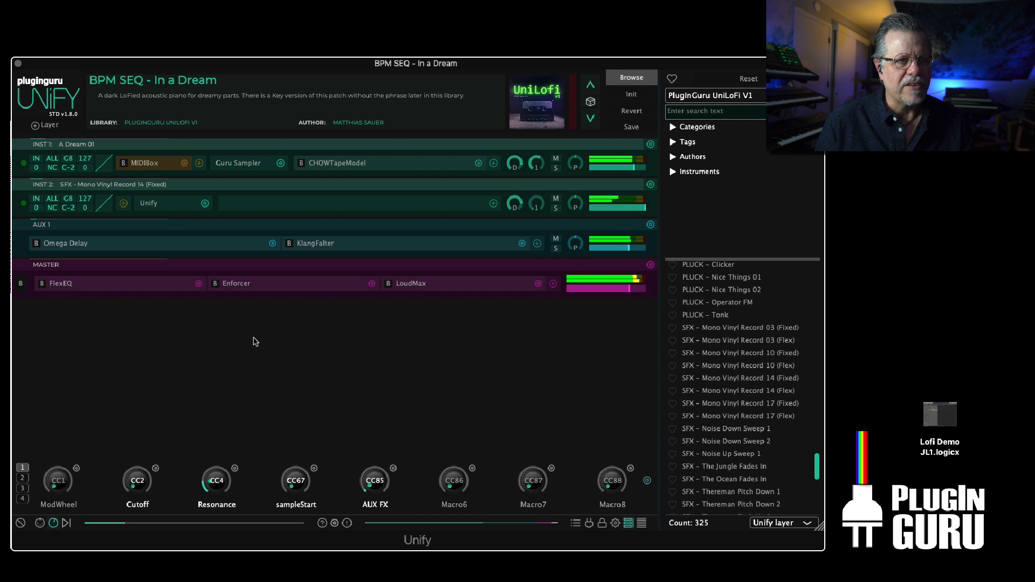
pyautogui.click(124, 163)
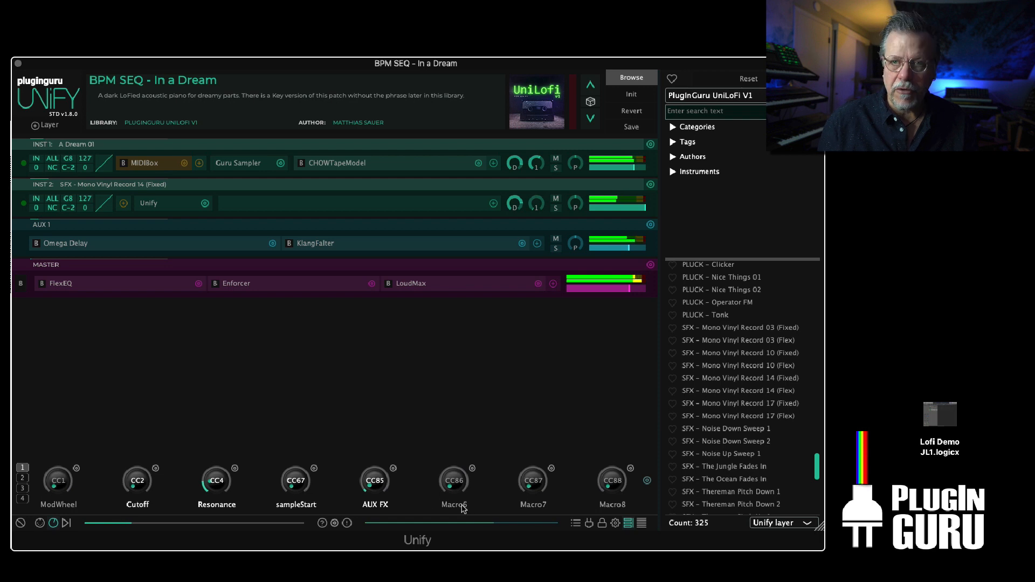
pyautogui.click(473, 468)
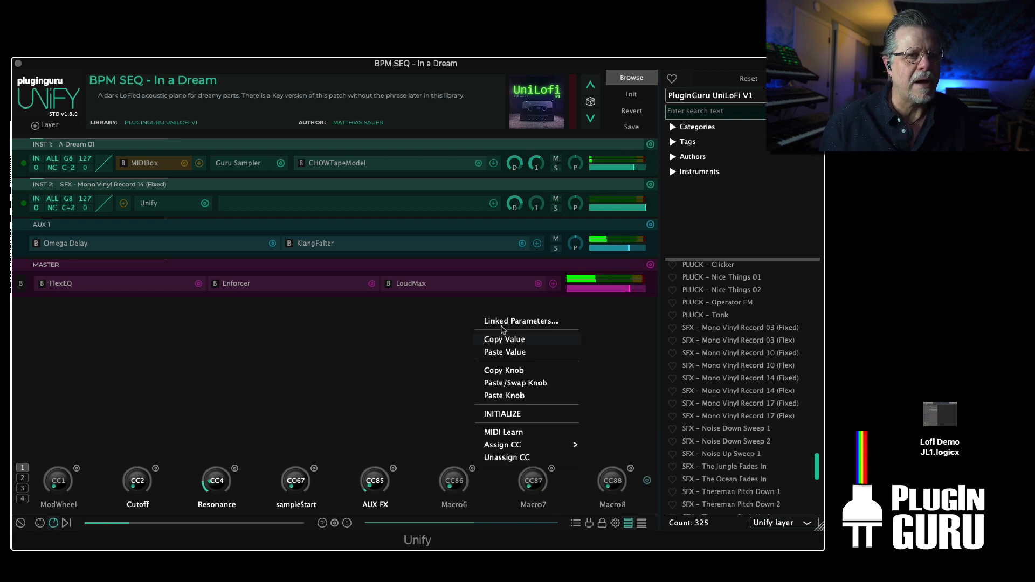
pyautogui.click(54, 526)
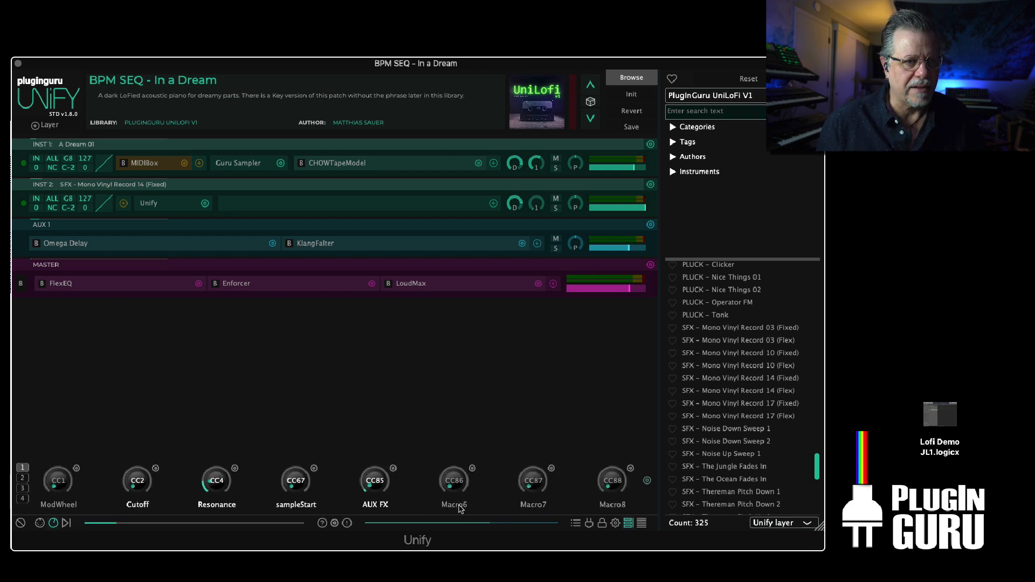
pyautogui.doubleClick(456, 505)
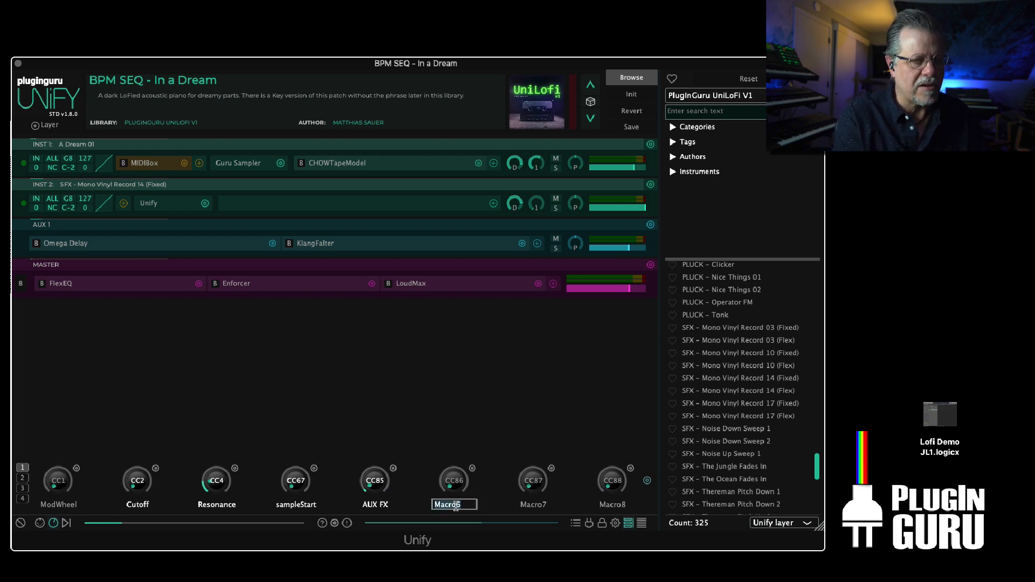
pyautogui.write('MI')
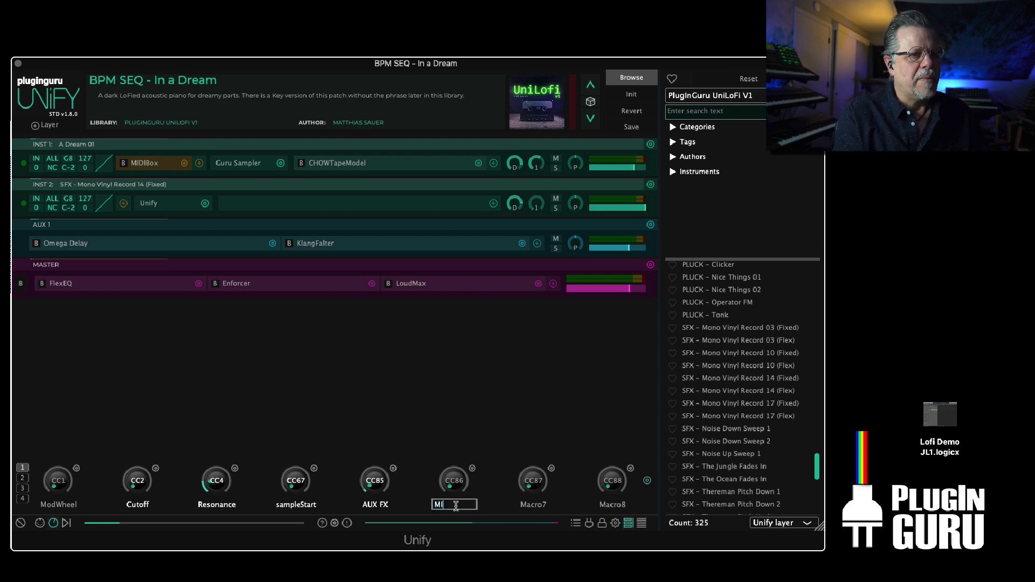
pyautogui.write('DIBox On')
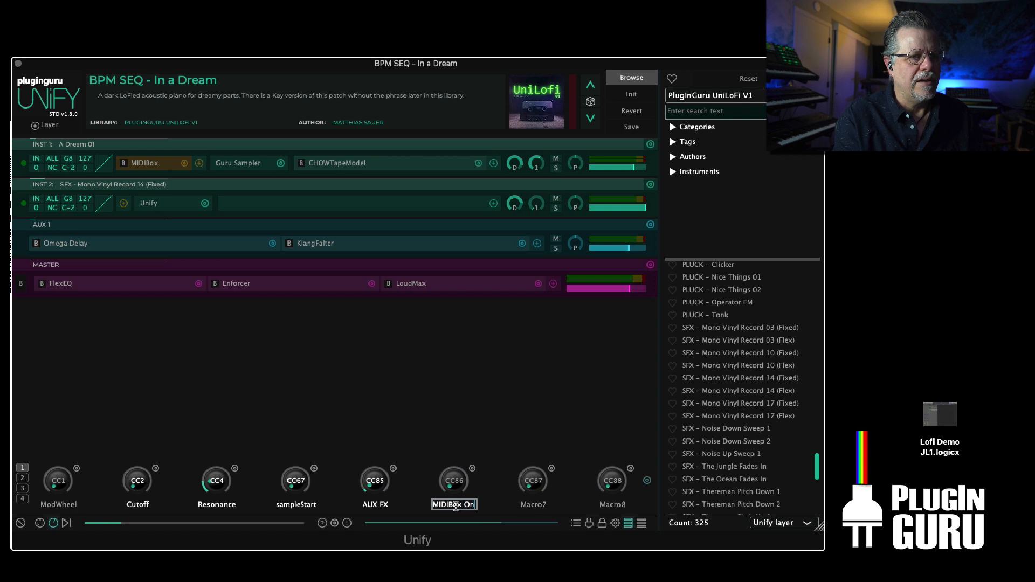
pyautogui.press('BackSpace')
pyautogui.press('BackSpace')
pyautogui.press('BackSpace')
pyautogui.write('Off/On')
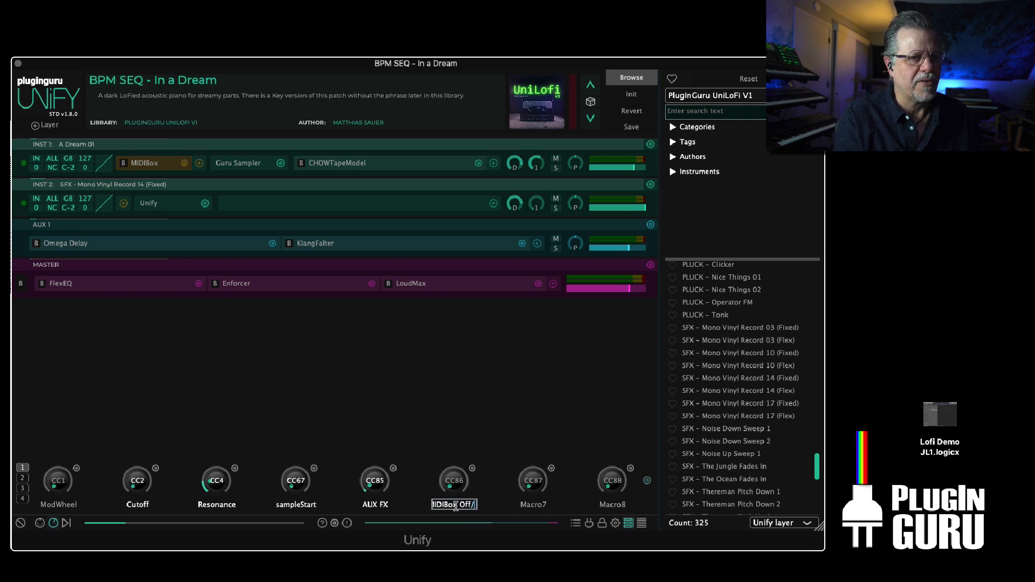
pyautogui.press('Return')
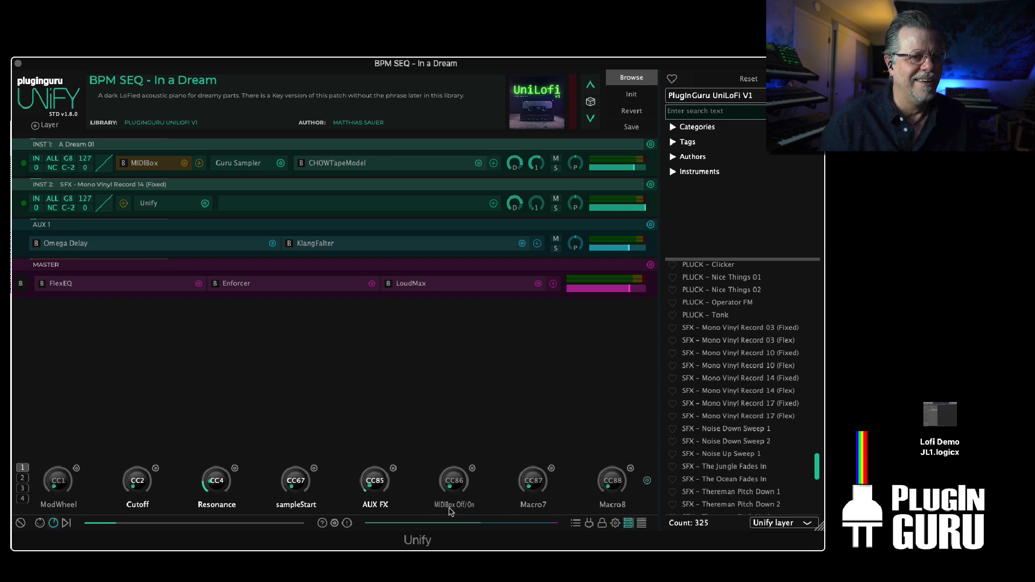
# Link the MIDIBox Off/On macro to the _bypass parameter of the MIDIBox MIDI effect on the A Dream 01 layer.
pyautogui.click(472, 470)
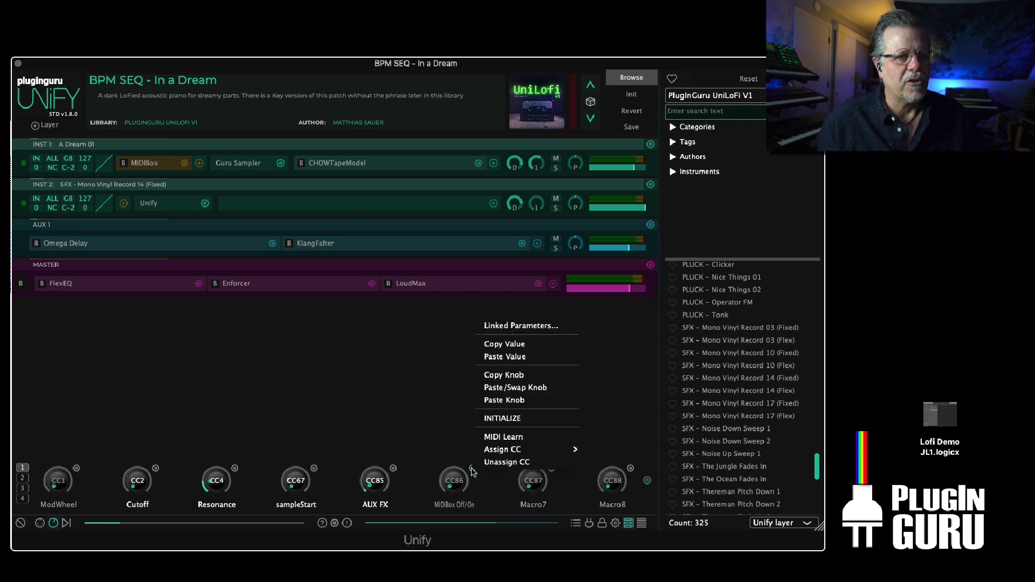
pyautogui.click(512, 327)
pyautogui.moveTo(230, 35); pyautogui.dragTo(436, 134)
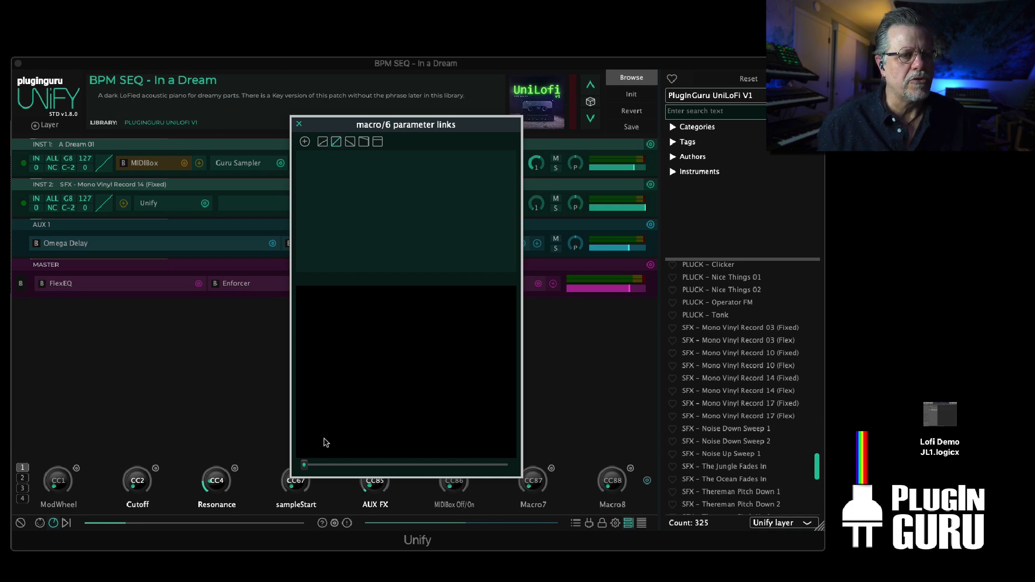
pyautogui.click(304, 142)
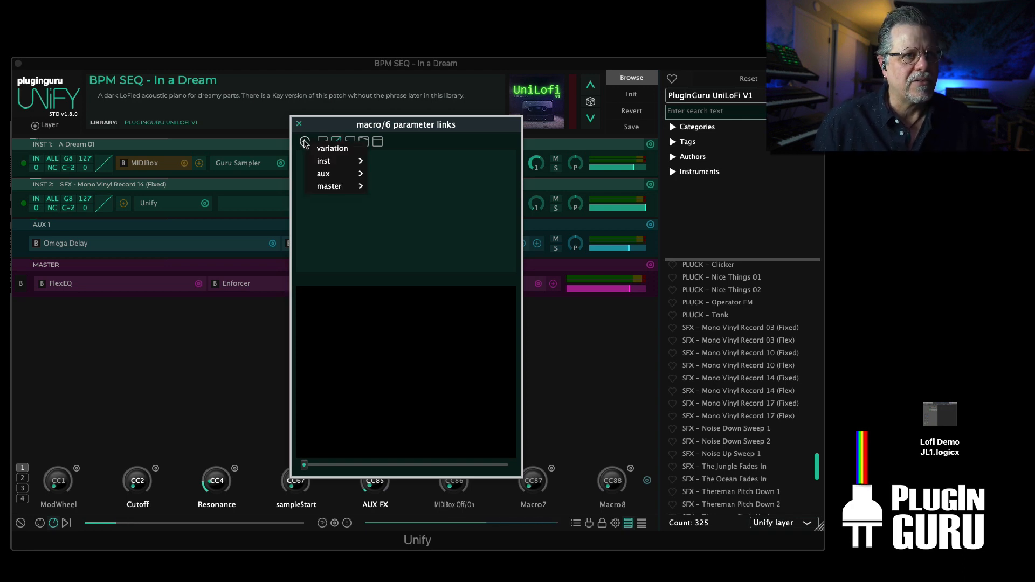
pyautogui.moveTo(314, 165)
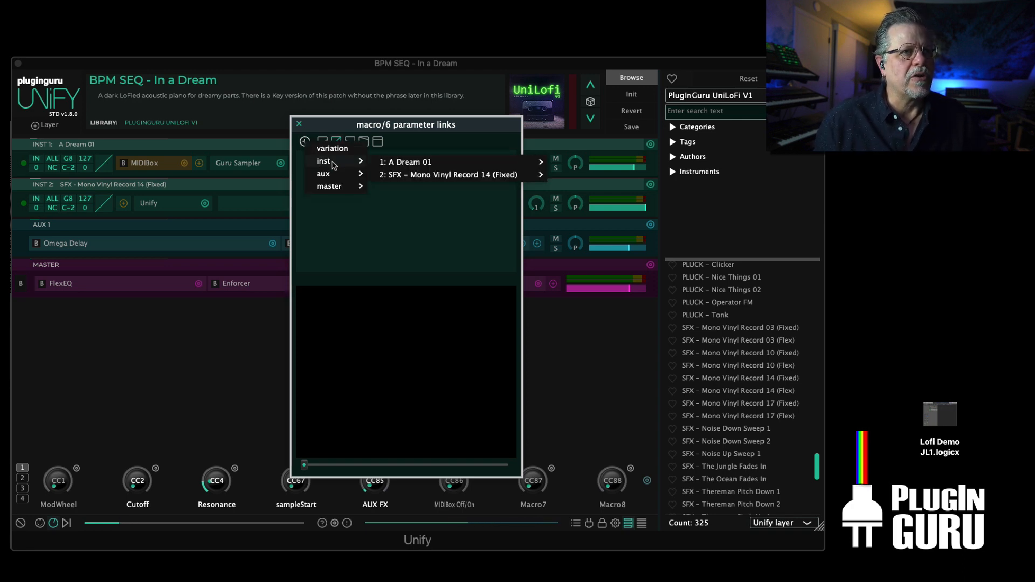
pyautogui.moveTo(423, 168)
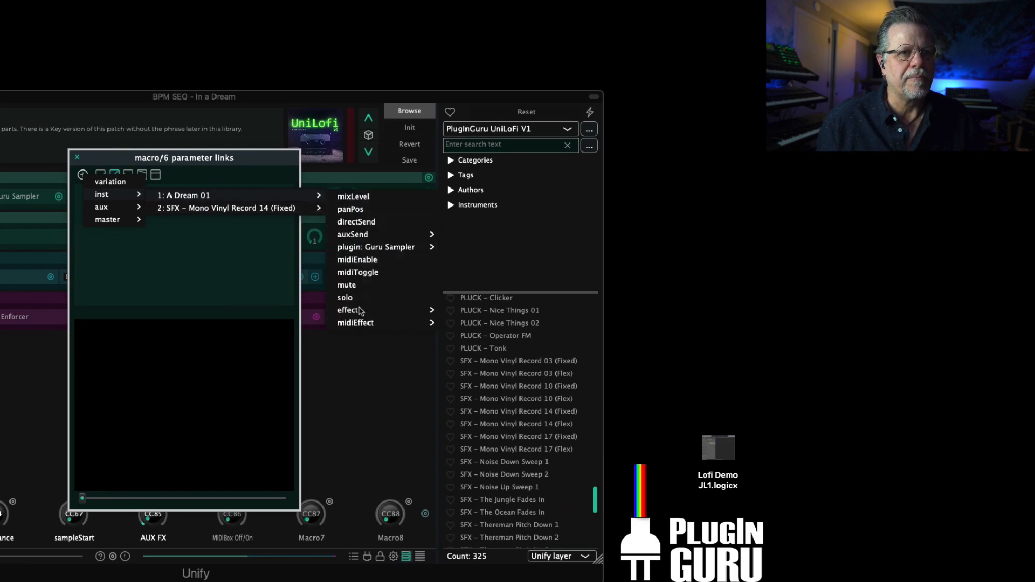
pyautogui.moveTo(357, 323)
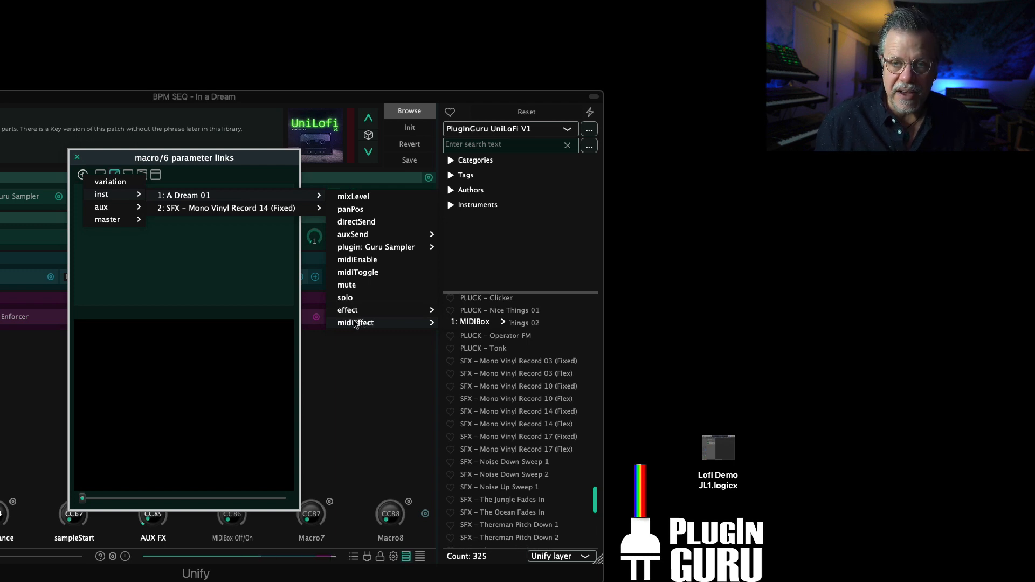
pyautogui.moveTo(475, 323)
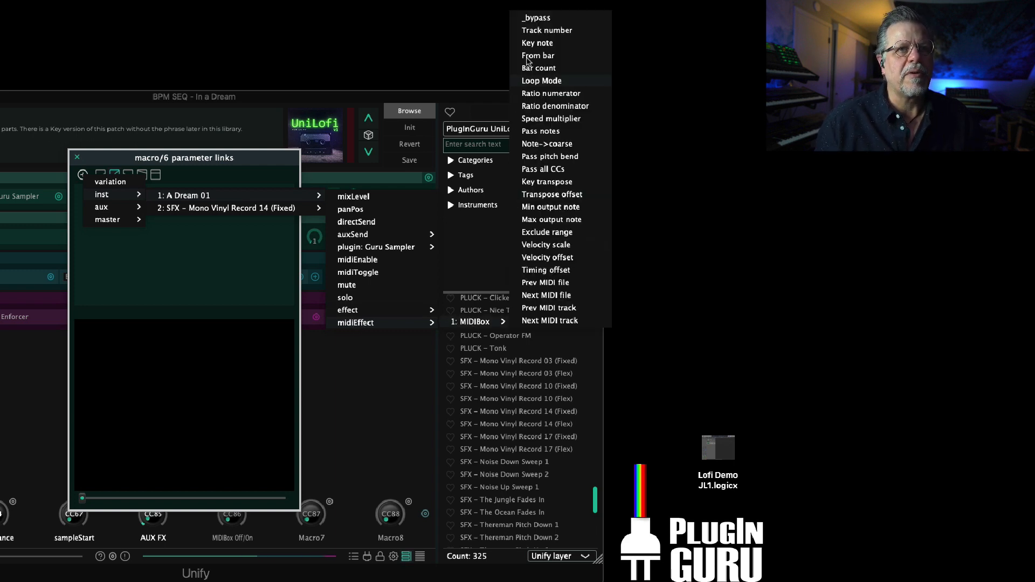
pyautogui.click(537, 18)
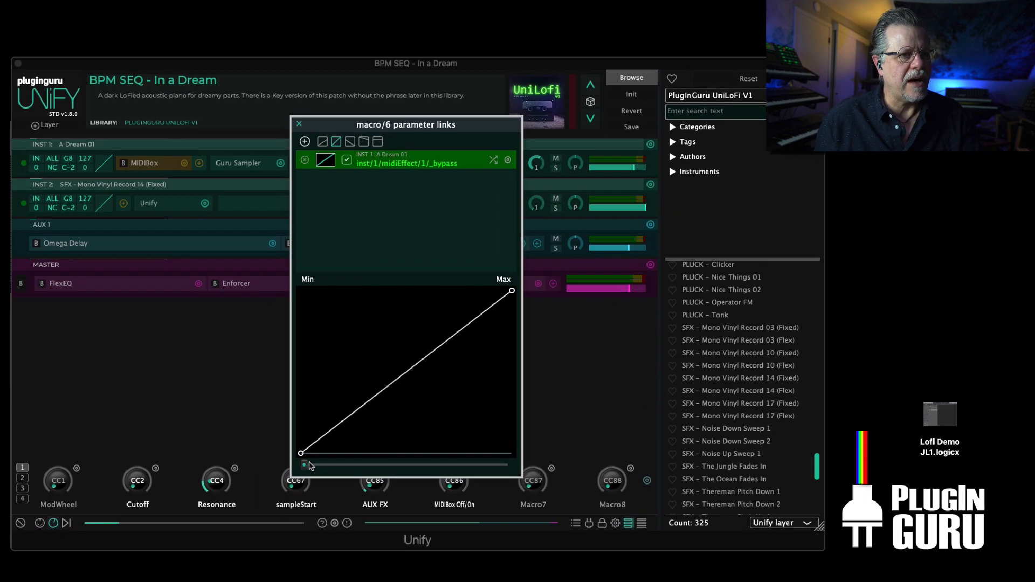
# Test the bypass link by sweeping the macro between minimum and maximum, and invert the link's curve so the maximum enables MIDIBox.
pyautogui.moveTo(157, 487); pyautogui.dragTo(435, 484)
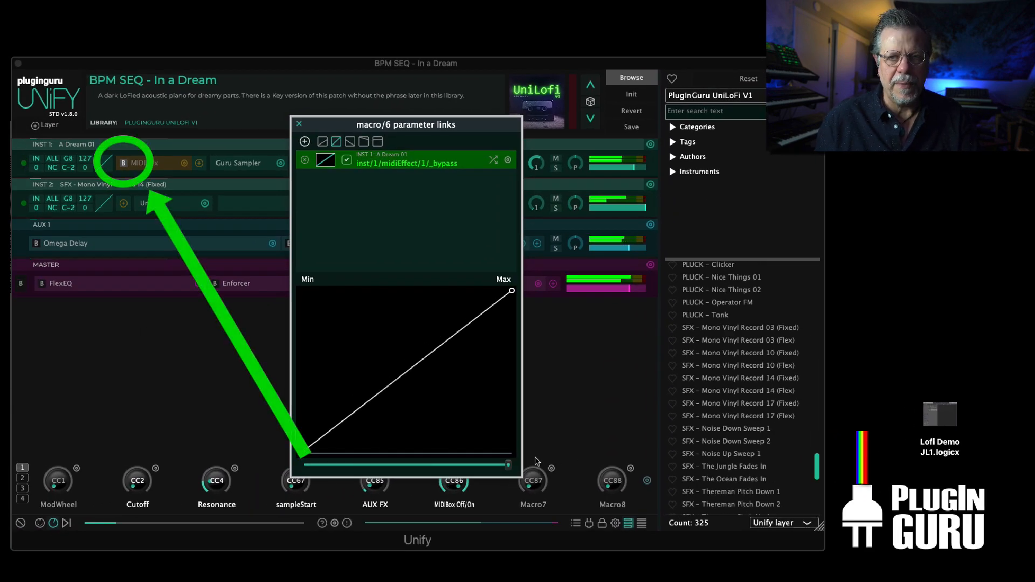
pyautogui.moveTo(509, 466); pyautogui.dragTo(302, 465)
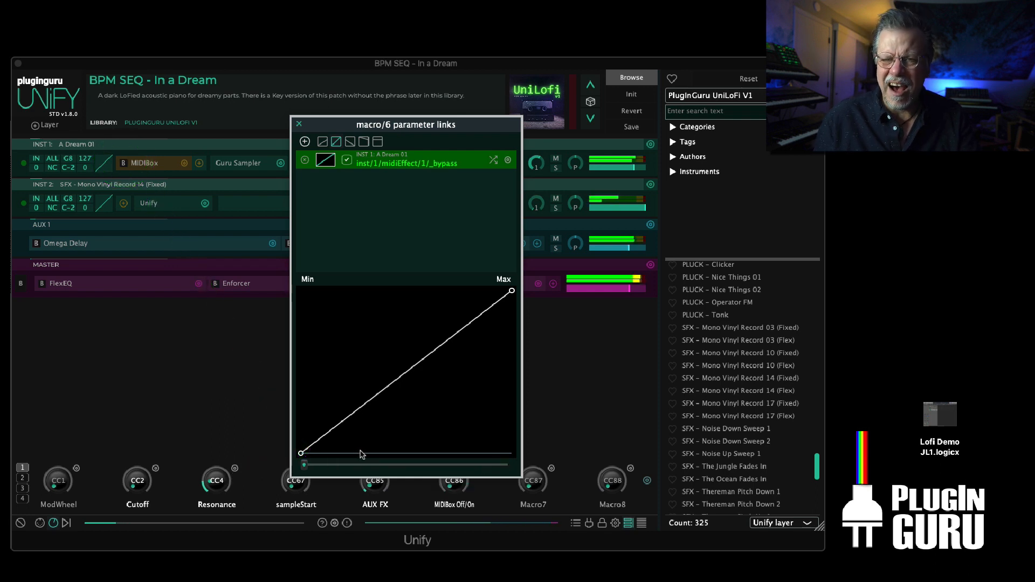
pyautogui.click(494, 161)
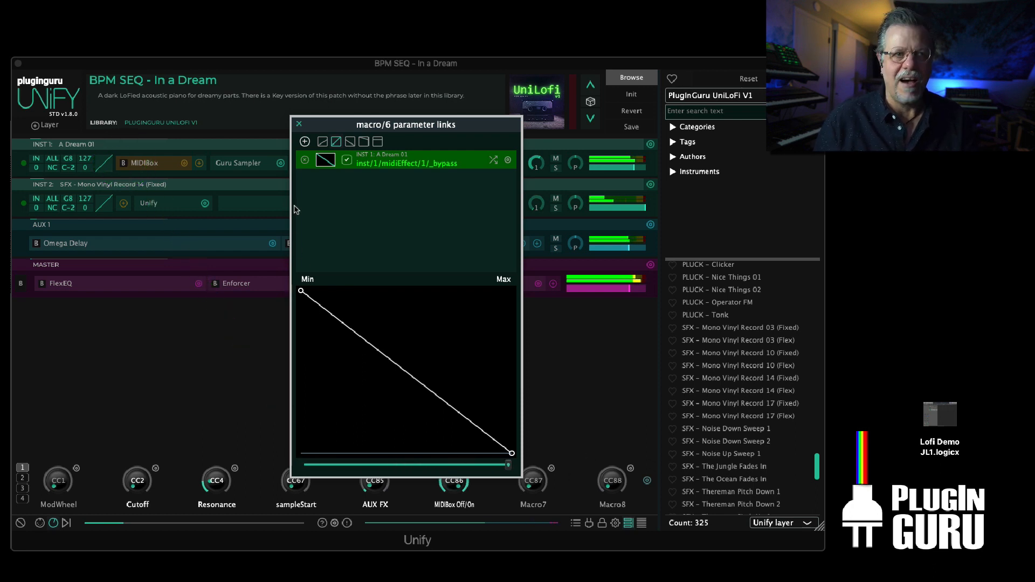
pyautogui.click(298, 125)
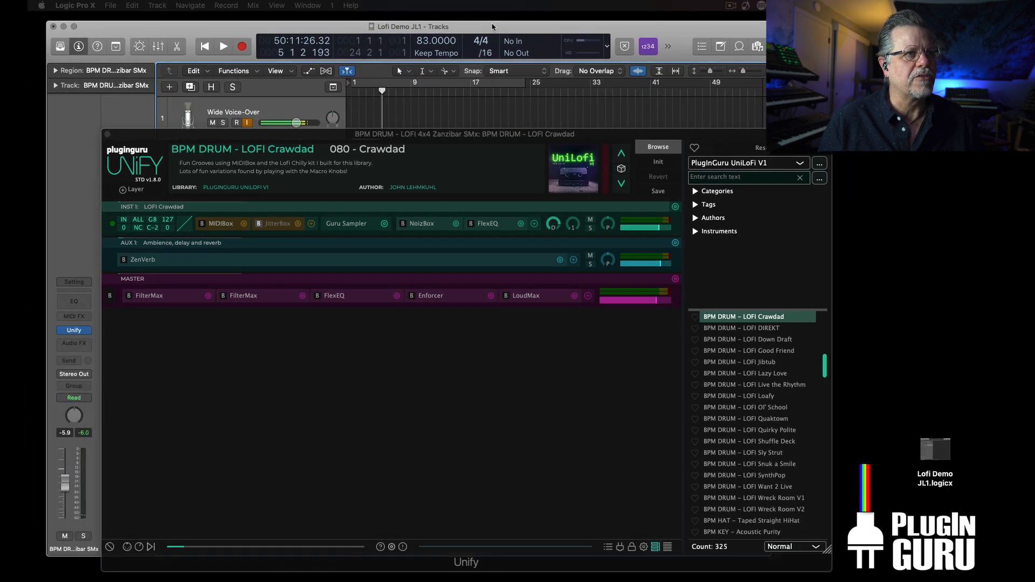
# Switch to the Lofi Demo JL1 project in Logic Pro with the drum track's Unify window moved aside, and play it from the start.
pyautogui.moveTo(524, 138); pyautogui.dragTo(725, 137)
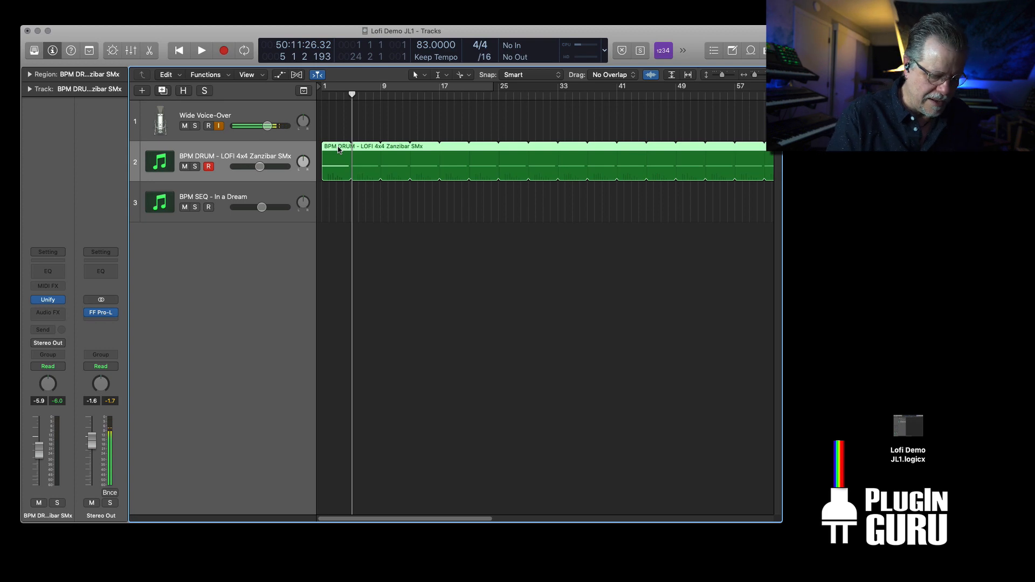
pyautogui.press('Return')
pyautogui.press('space')
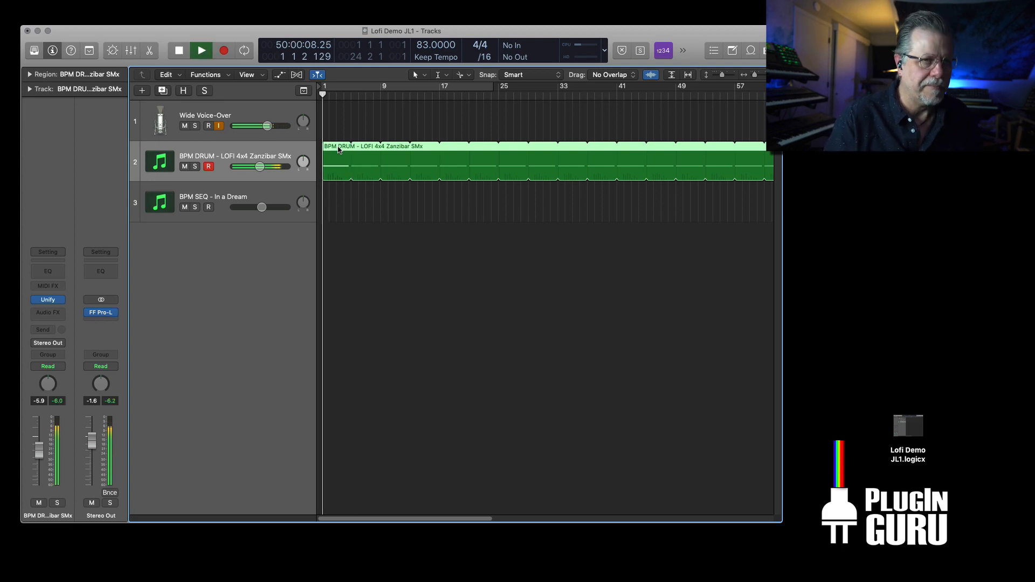
# Select the BPM SEQ - In a Dream track, bring its Unify window into view over the project, and stop playback.
pyautogui.click(223, 194)
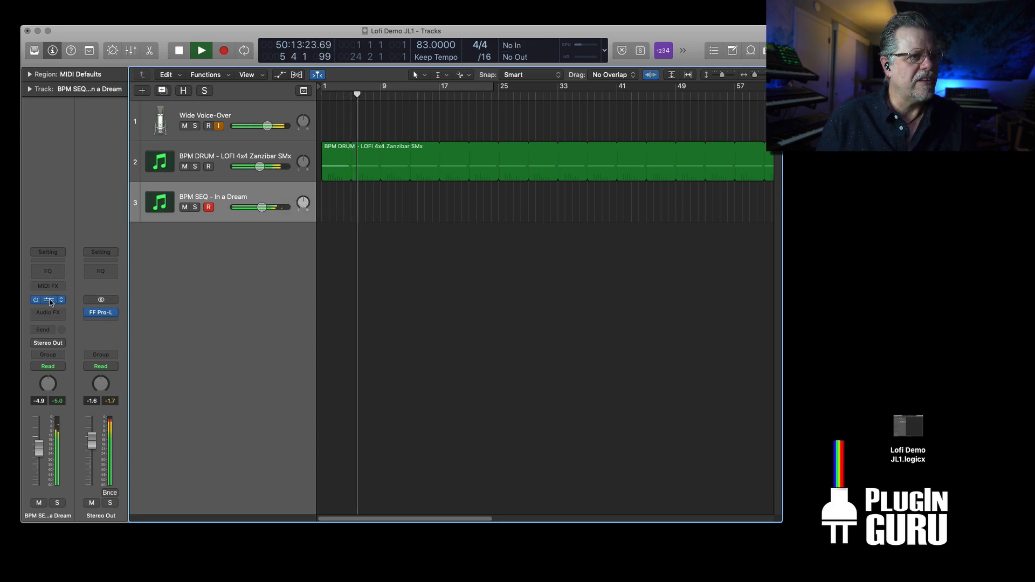
pyautogui.moveTo(1034, 140); pyautogui.dragTo(436, 141)
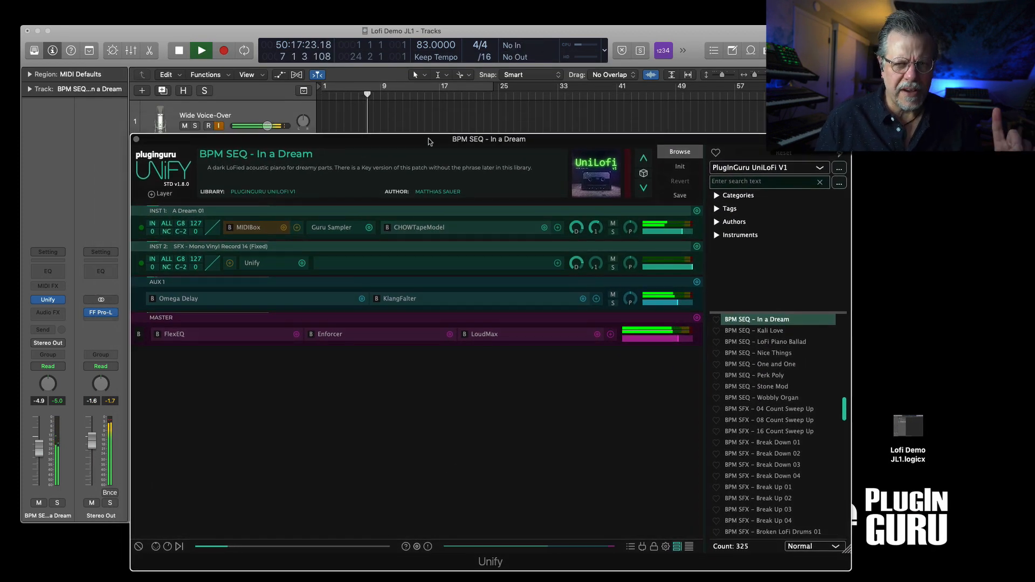
pyautogui.click(581, 31)
pyautogui.press('space')
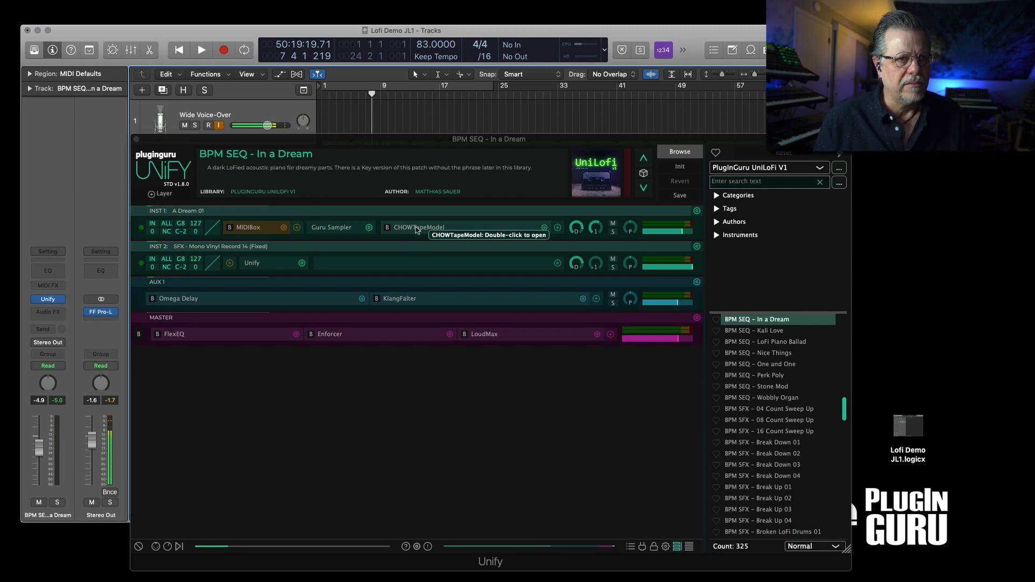
# In the A Dream 01 layer's CHOWTapeModel effect, enable the filters and raise Low Cut to about 590 Hz.
pyautogui.click(416, 229)
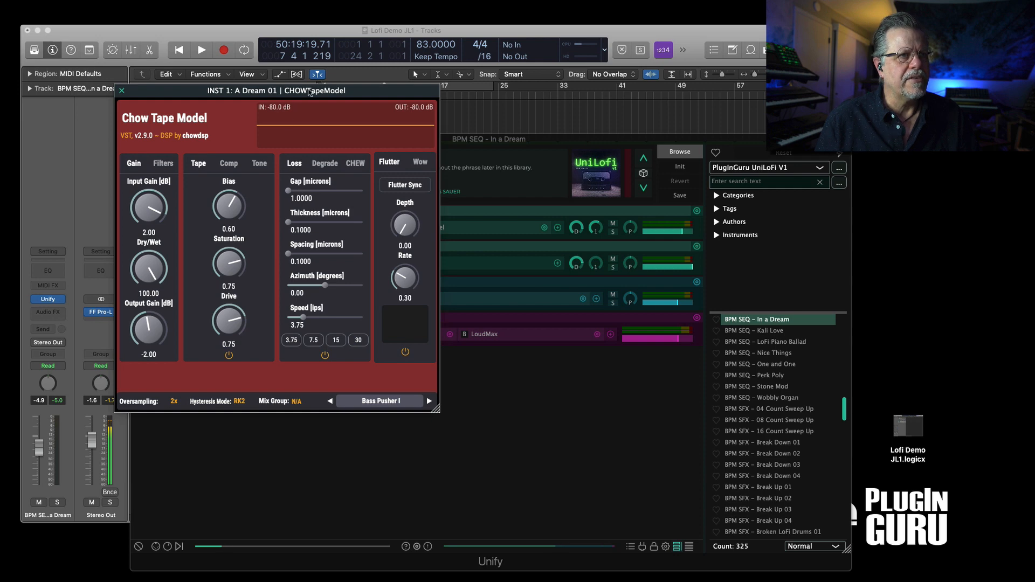
pyautogui.moveTo(310, 93); pyautogui.dragTo(421, 193)
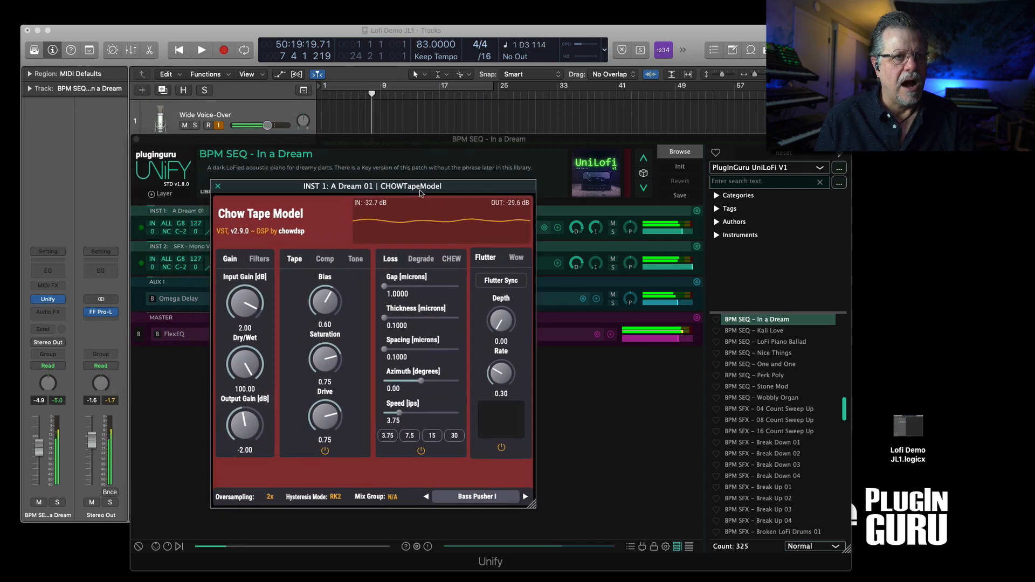
pyautogui.click(421, 259)
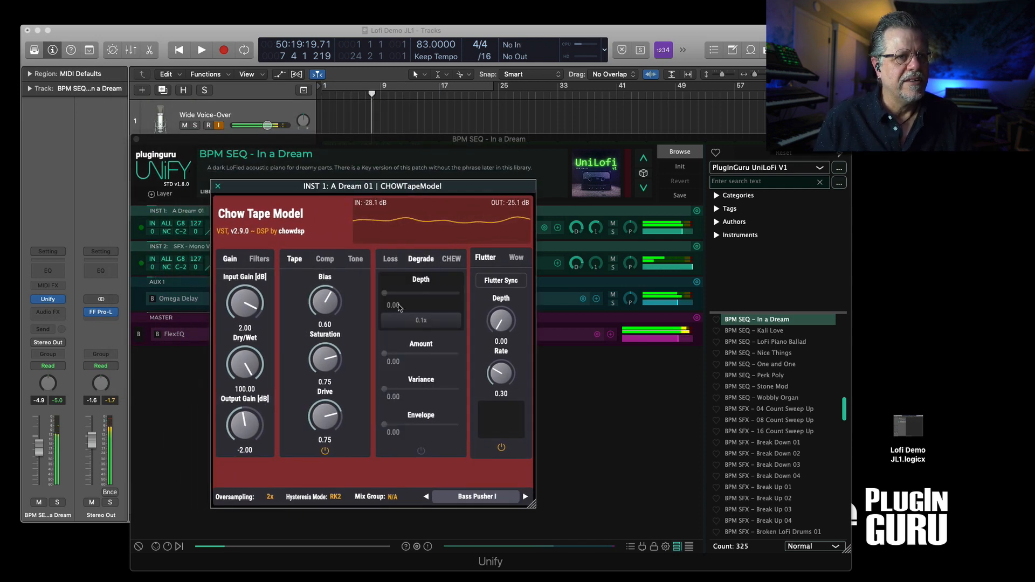
pyautogui.click(259, 260)
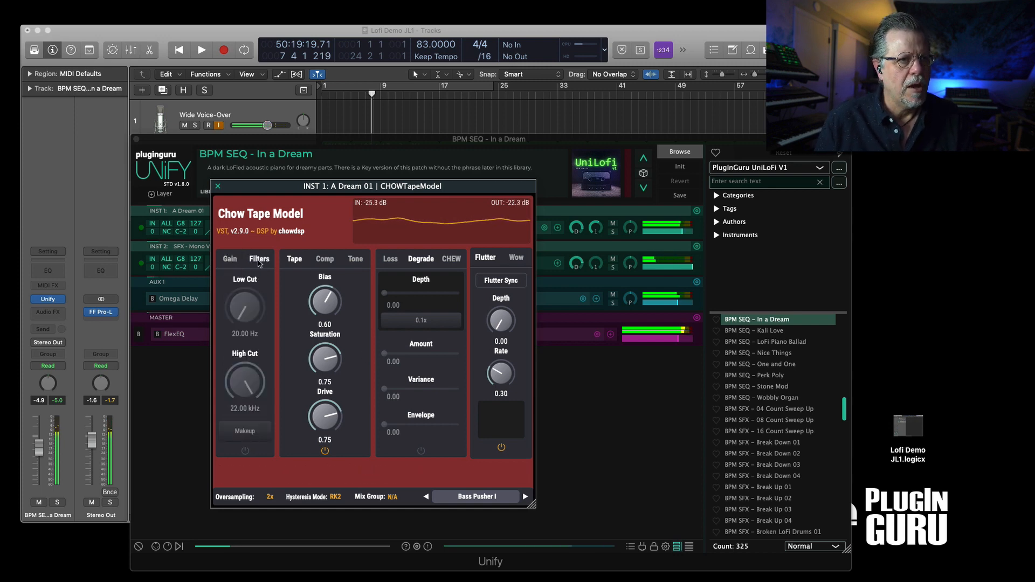
pyautogui.click(245, 451)
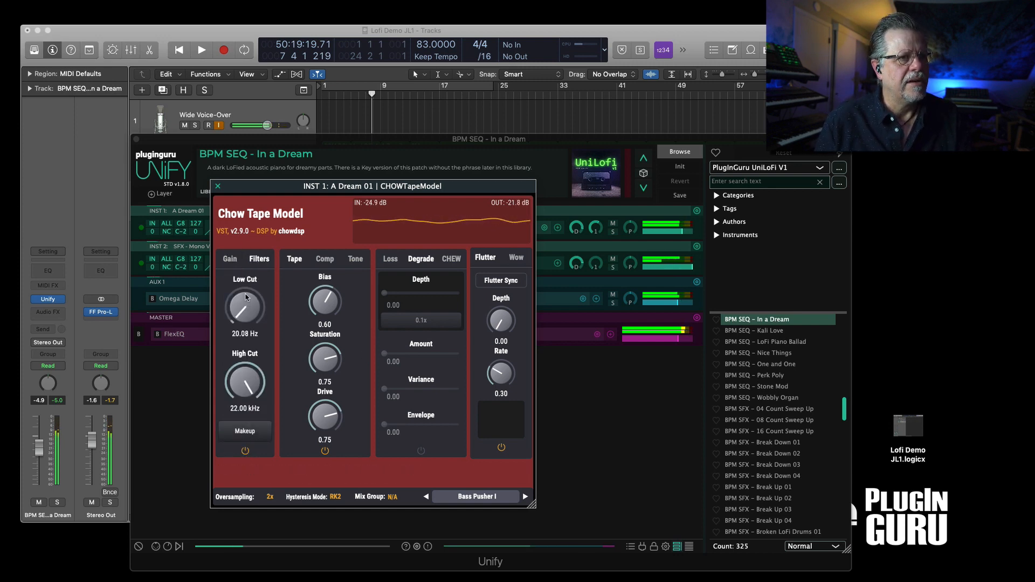
pyautogui.moveTo(244, 308); pyautogui.dragTo(261, 240)
pyautogui.moveTo(247, 316); pyautogui.dragTo(249, 315)
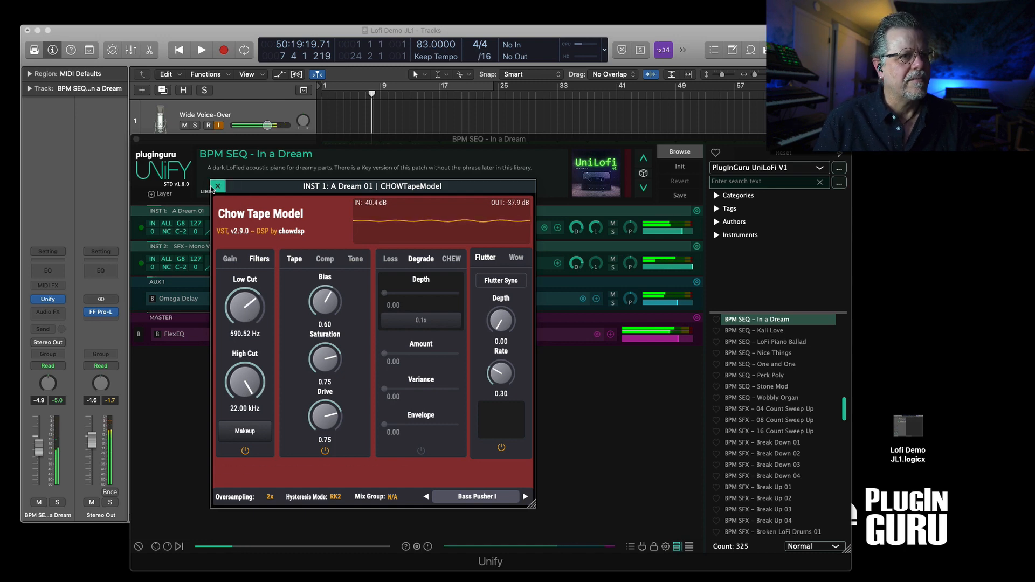
pyautogui.click(218, 186)
# Show the macro knobs and rename Macro7 to "Piano BASS".
pyautogui.click(168, 546)
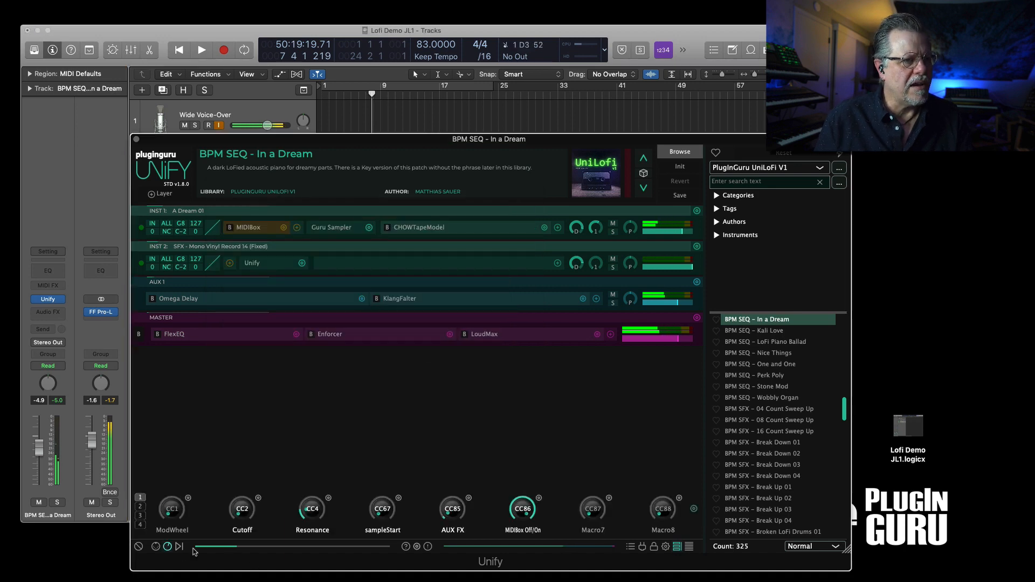
pyautogui.doubleClick(592, 531)
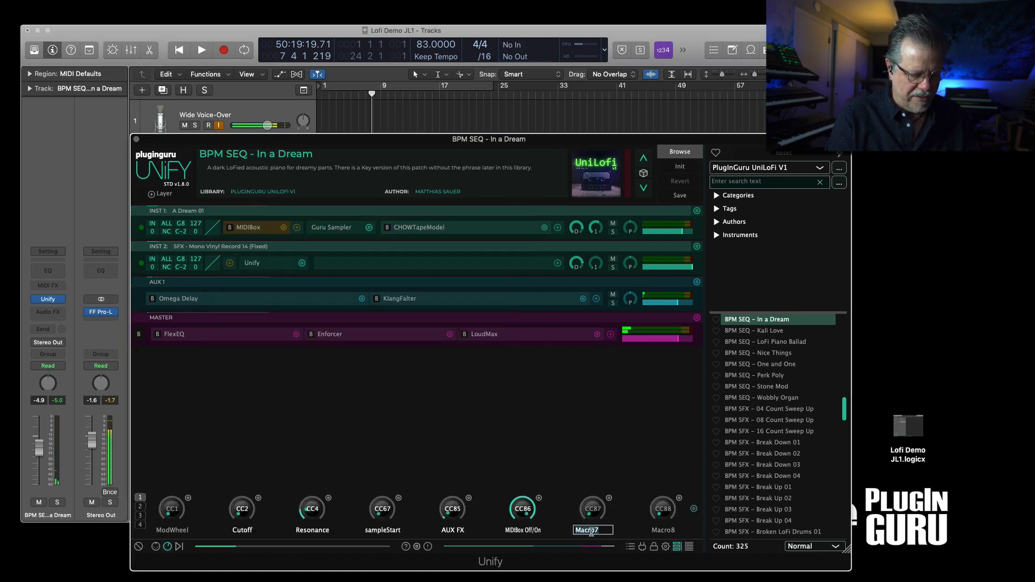
pyautogui.write('P')
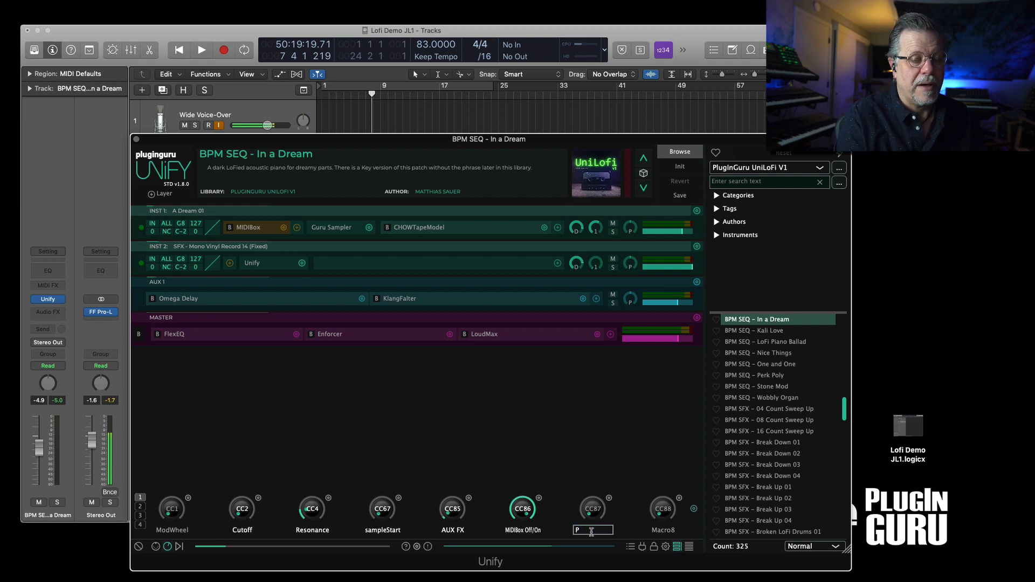
pyautogui.write('iano BASS')
pyautogui.press('Return')
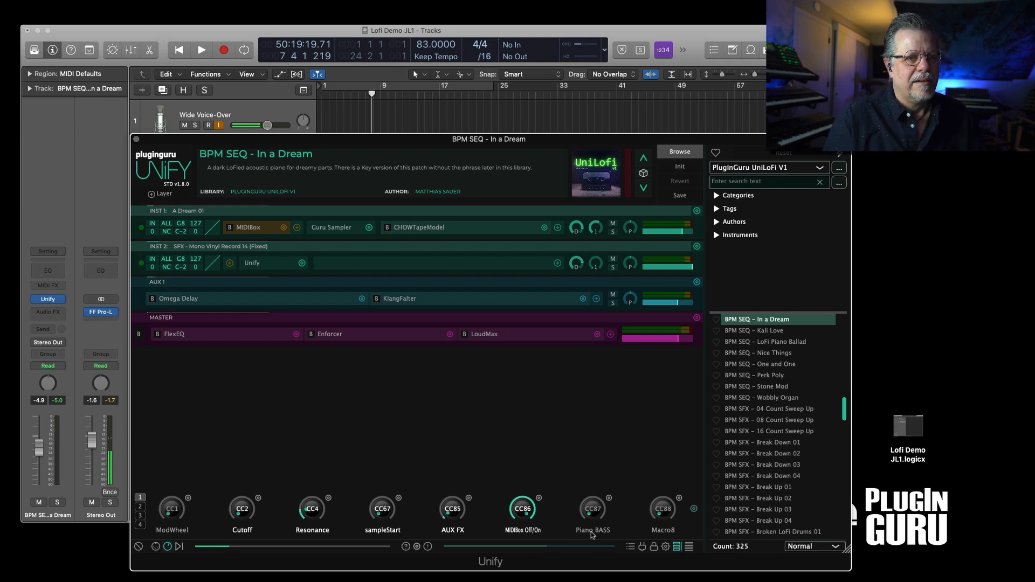
# Link the Piano BASS macro to the Input Low Cut parameter of the A Dream 01 layer's CHOWTapeModel effect.
pyautogui.click(609, 498)
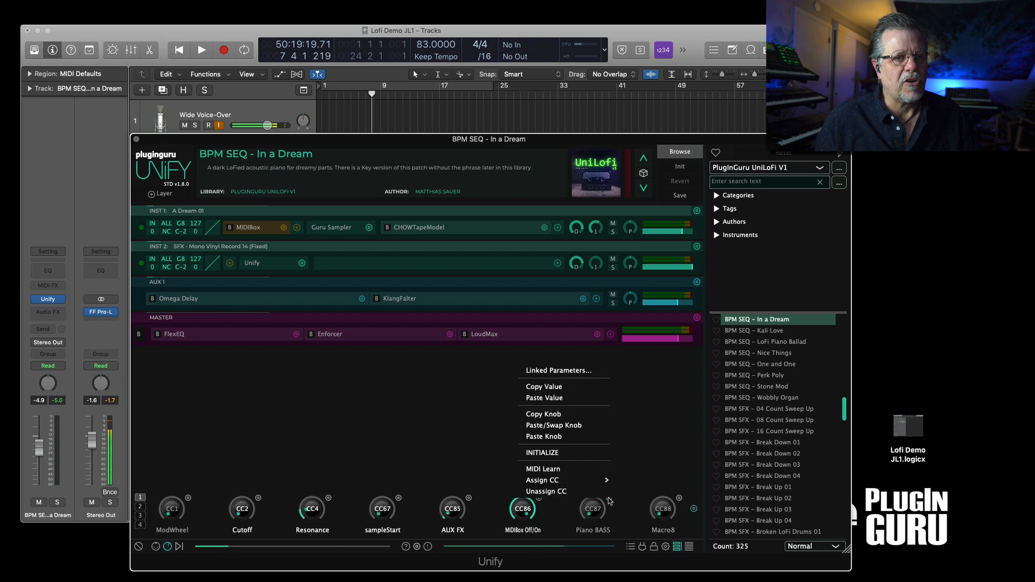
pyautogui.click(548, 371)
pyautogui.moveTo(265, 104); pyautogui.dragTo(403, 176)
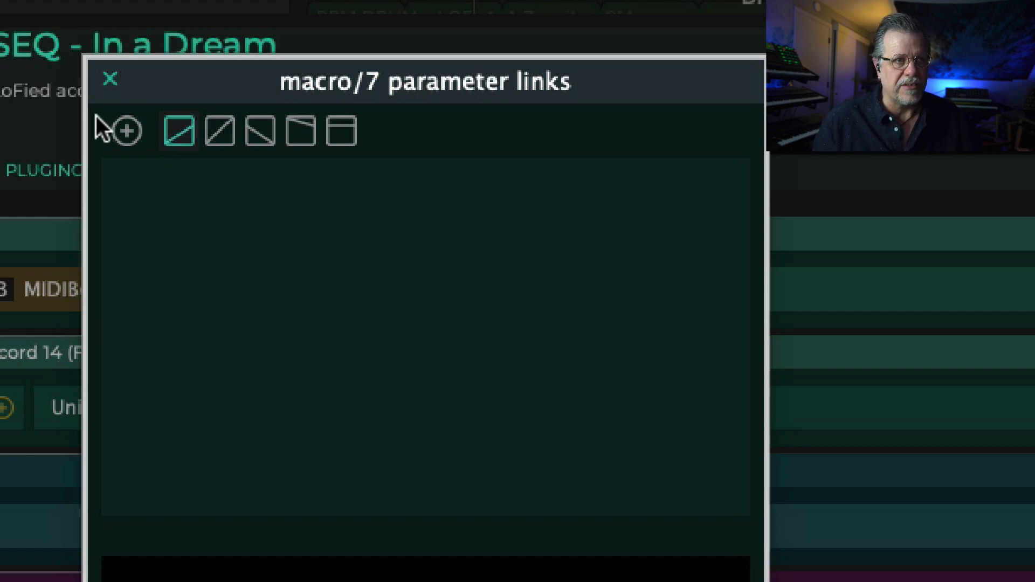
pyautogui.click(127, 131)
pyautogui.moveTo(172, 192)
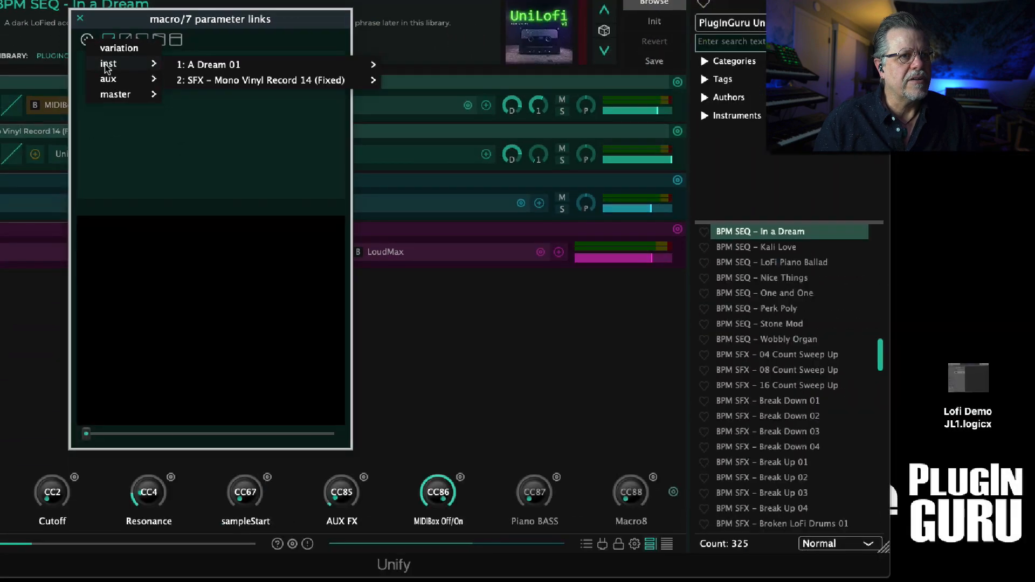
pyautogui.moveTo(200, 70)
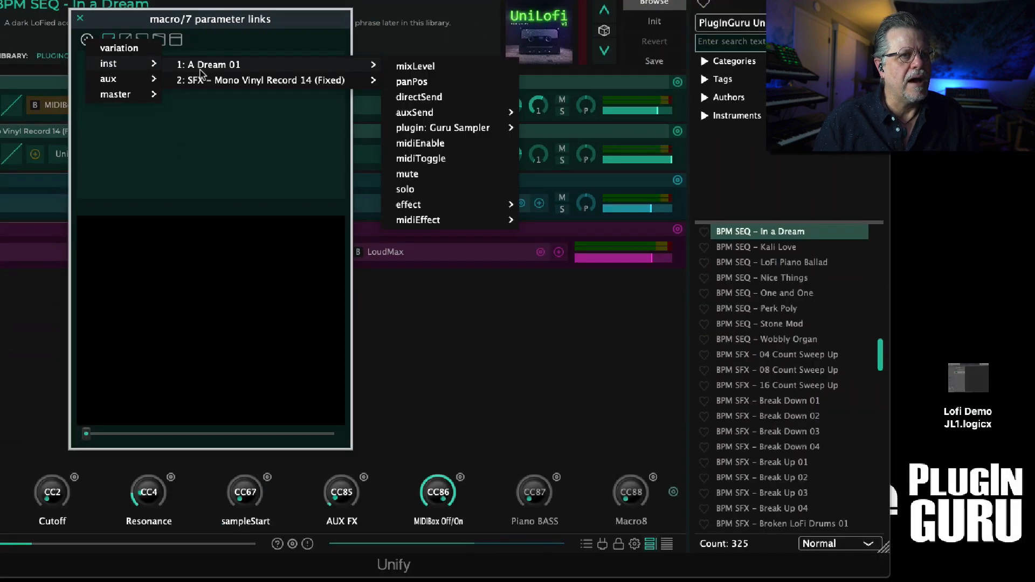
pyautogui.moveTo(447, 117)
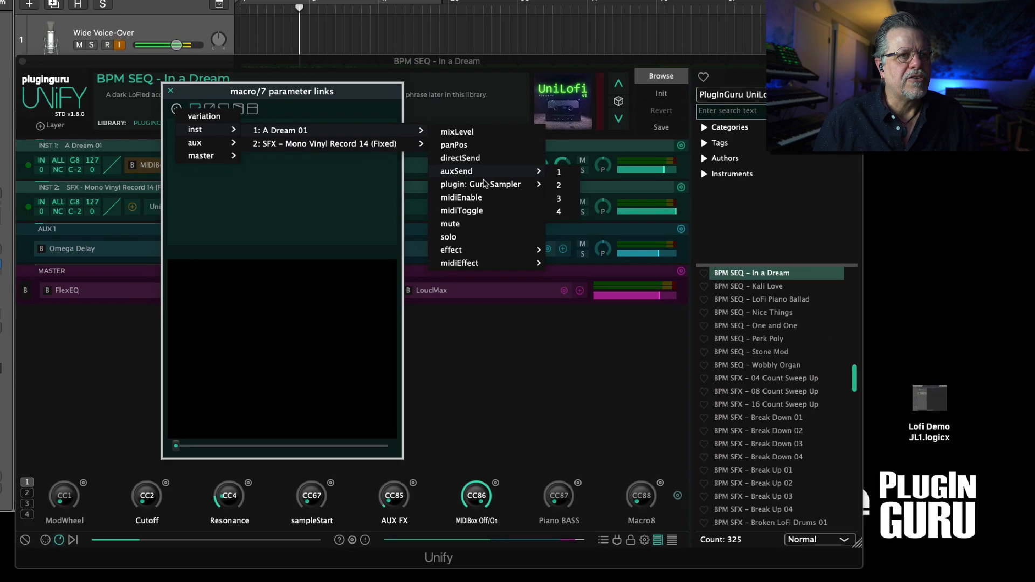
pyautogui.moveTo(484, 185)
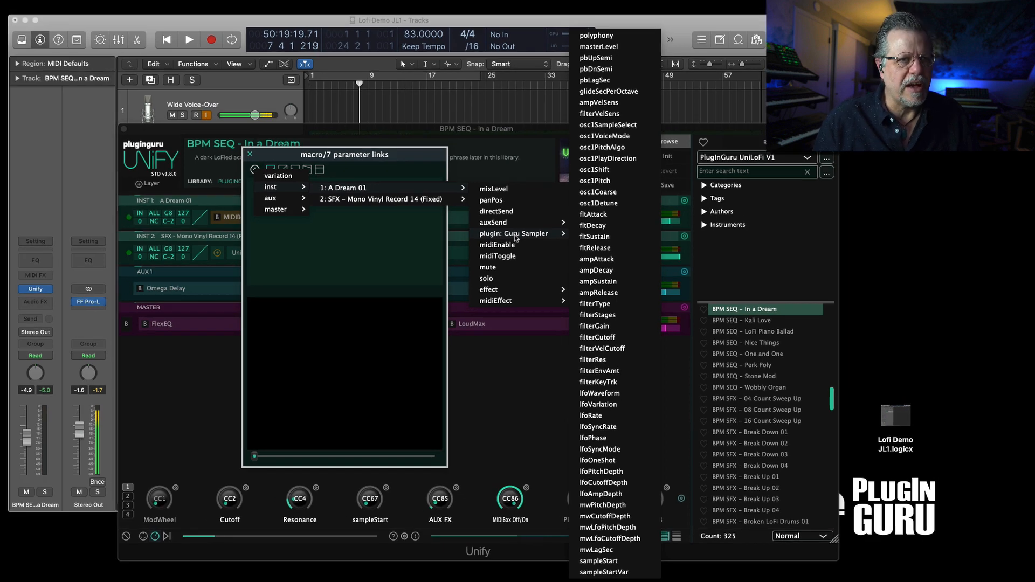
pyautogui.moveTo(494, 302)
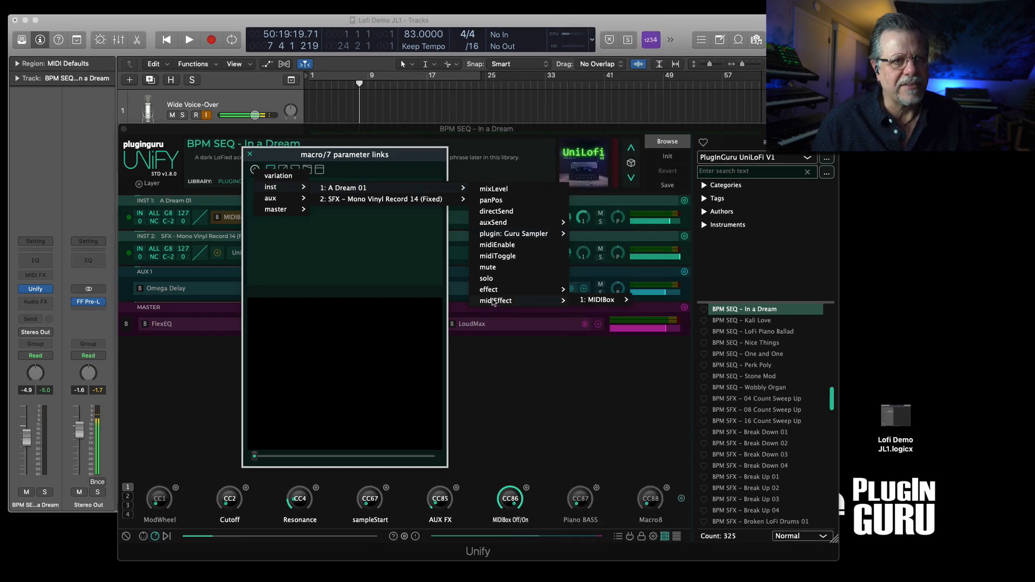
pyautogui.moveTo(596, 290)
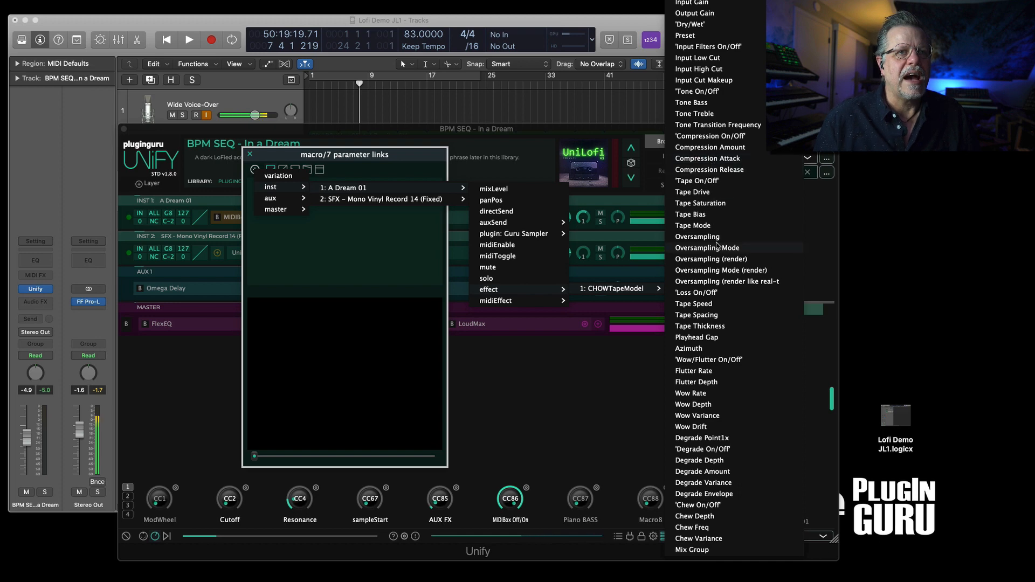
pyautogui.click(696, 58)
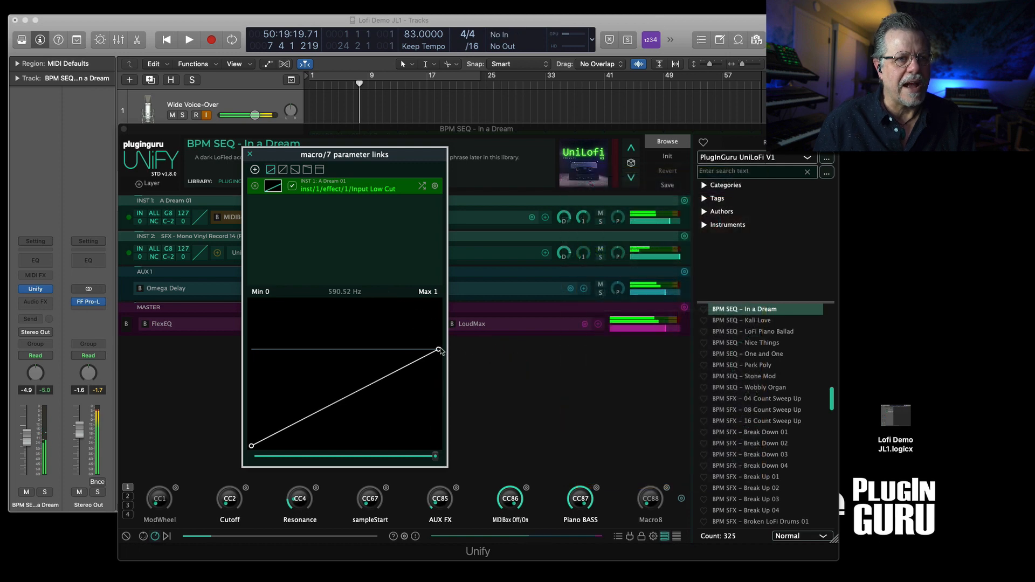
# Set the upper end of the link's curve to about 594 Hz, test the macro across its range, and close the parameter links.
pyautogui.moveTo(439, 351); pyautogui.dragTo(462, 351)
pyautogui.moveTo(434, 456); pyautogui.dragTo(286, 457)
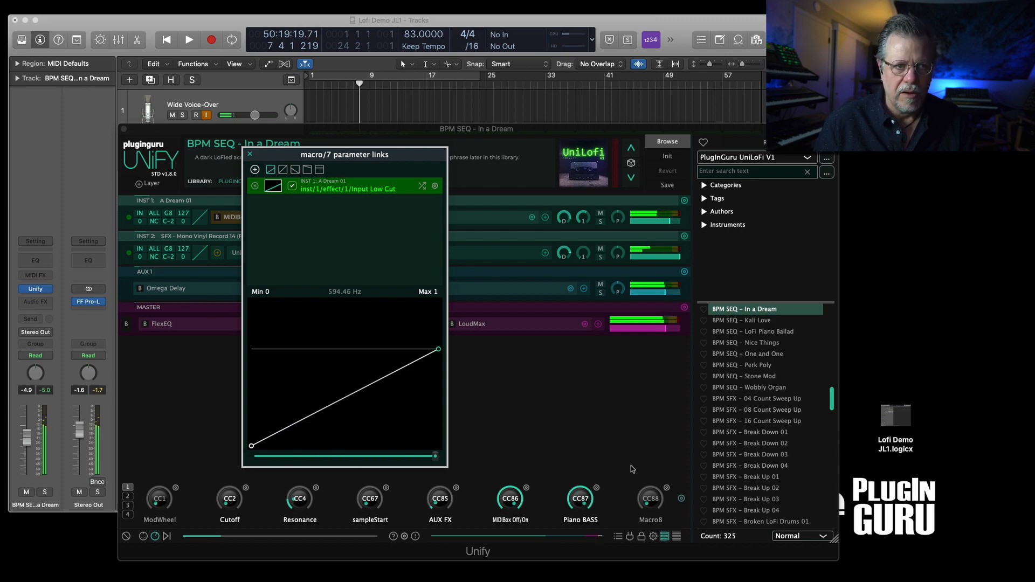
pyautogui.click(250, 154)
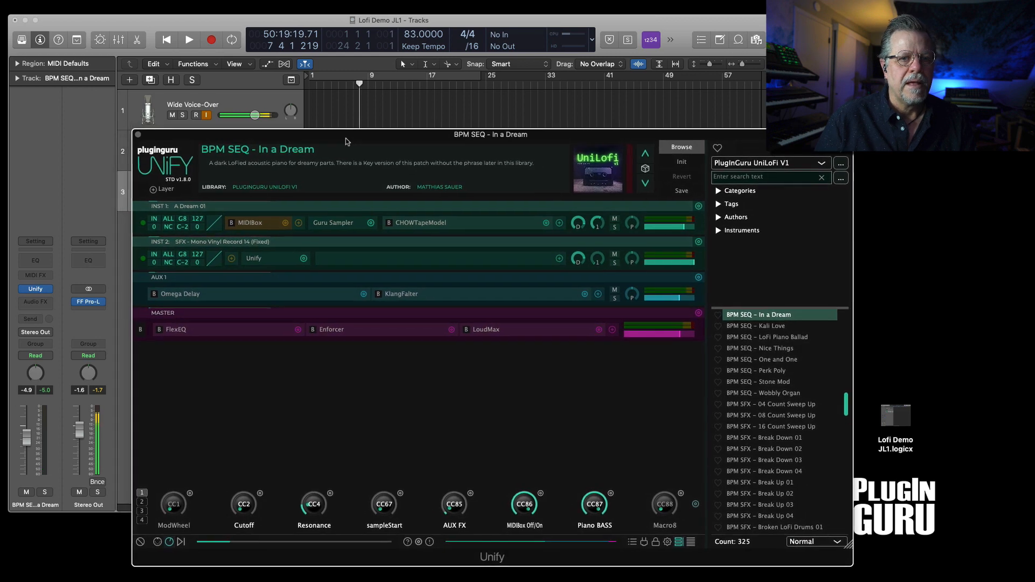
# Set the automation mode of the BPM SEQ - In a Dream track to Latch.
pyautogui.moveTo(346, 139); pyautogui.dragTo(331, 145)
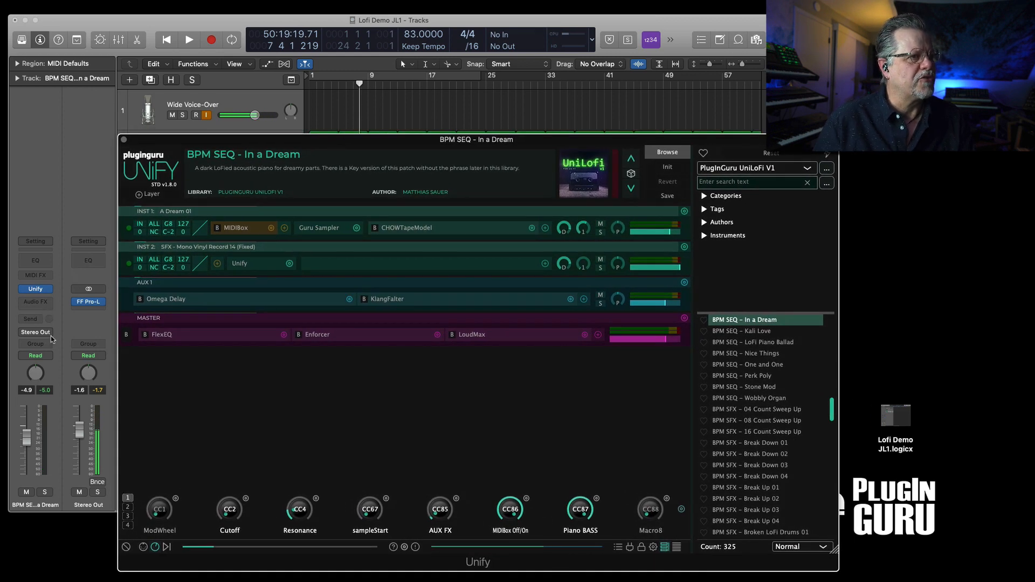
pyautogui.click(51, 356)
pyautogui.click(32, 370)
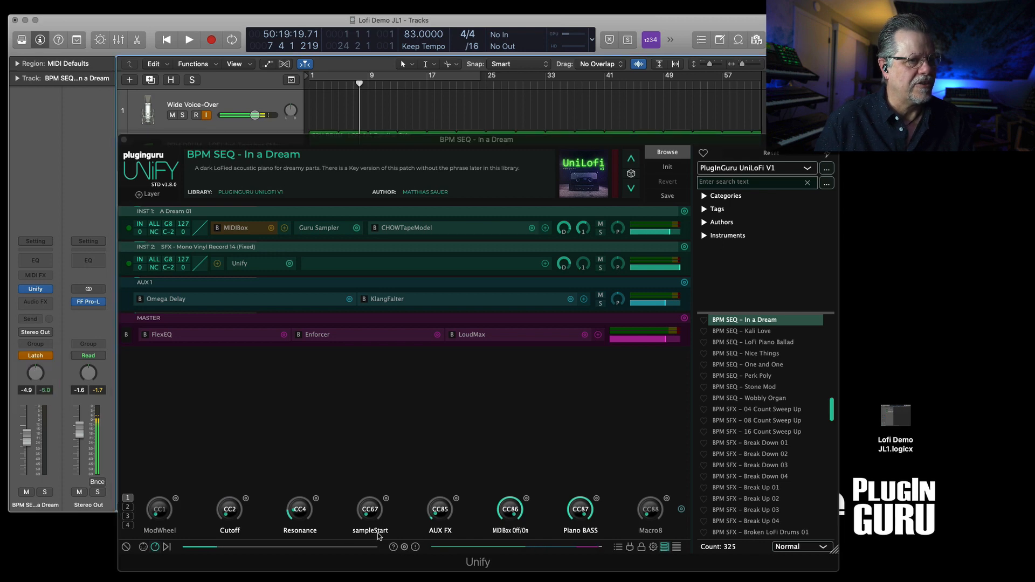
# Record the In a Dream part from the start to bar 33 while adjusting the Piano BASS and MIDIBox Off/On macros.
pyautogui.click(580, 519)
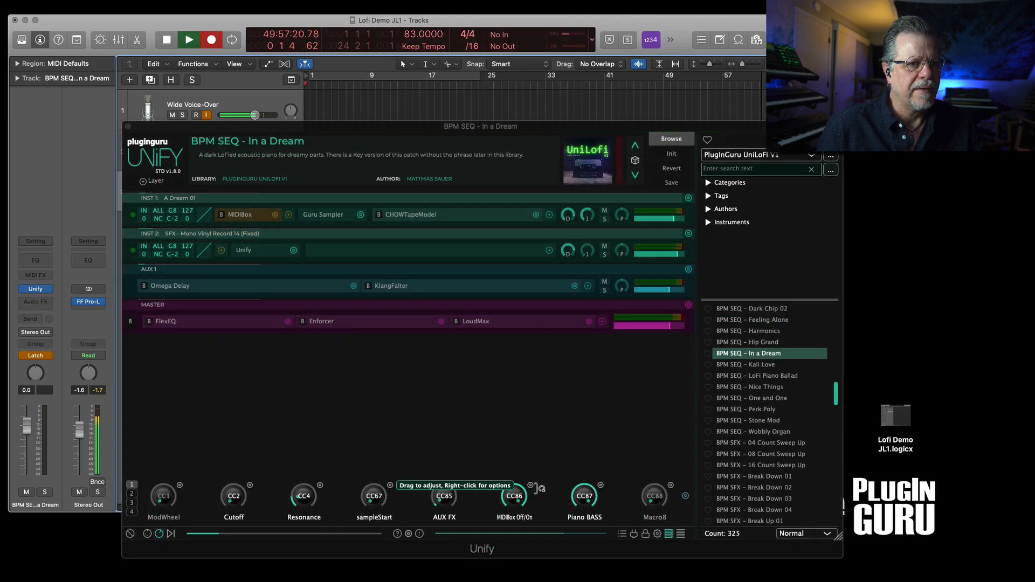
pyautogui.click(522, 485)
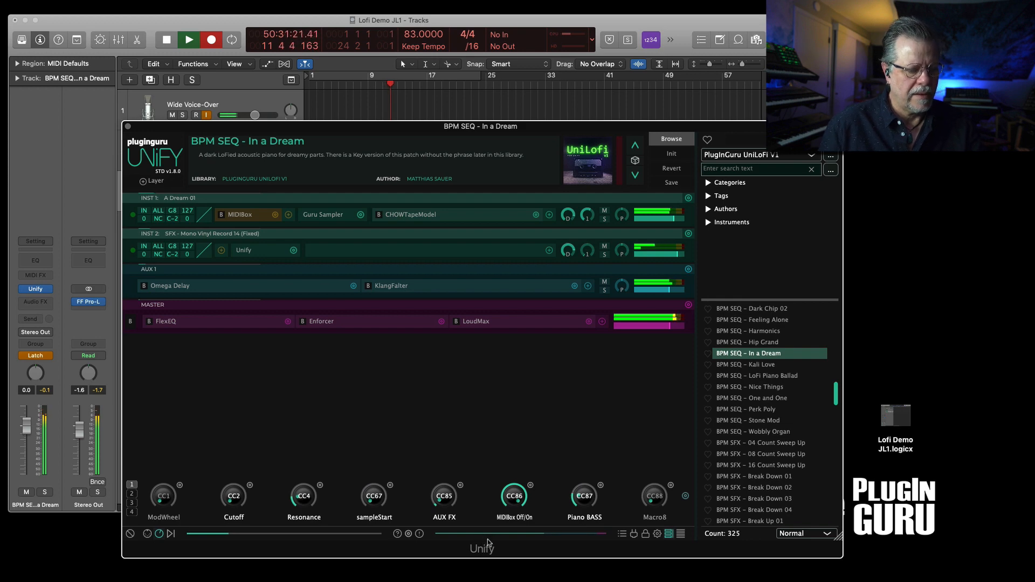
pyautogui.click(516, 497)
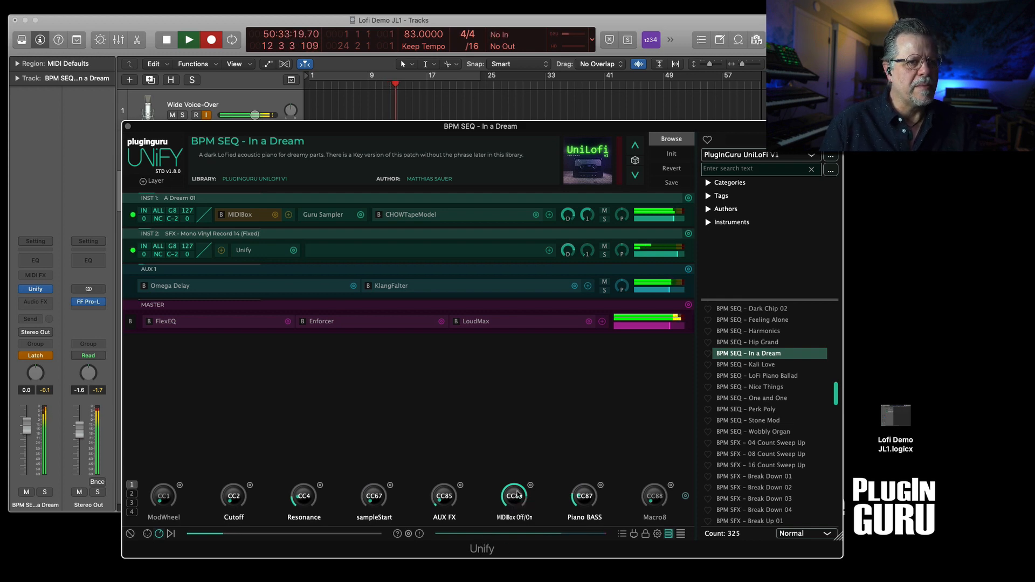
pyautogui.moveTo(537, 580)
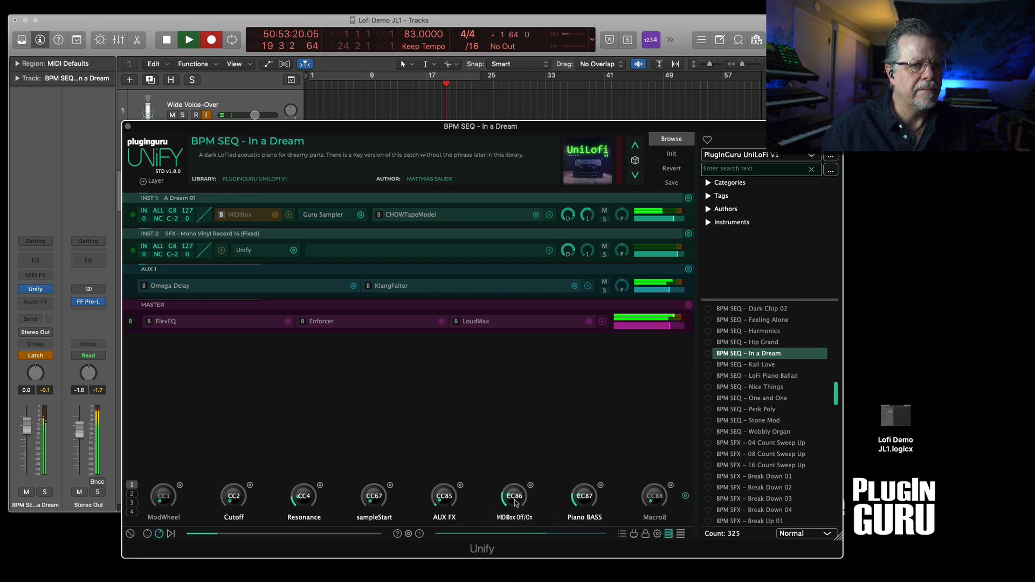
pyautogui.click(515, 503)
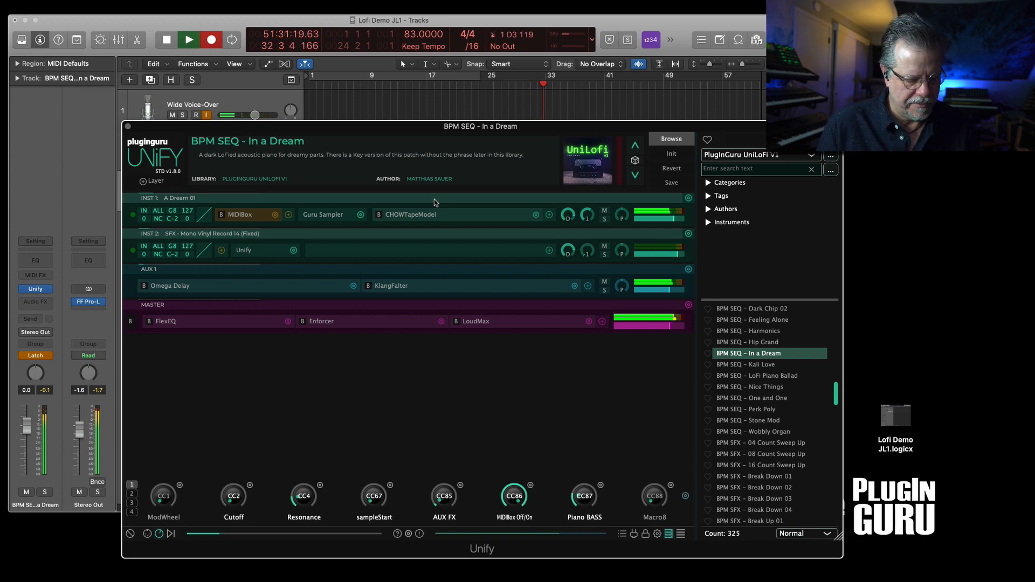
pyautogui.press('space')
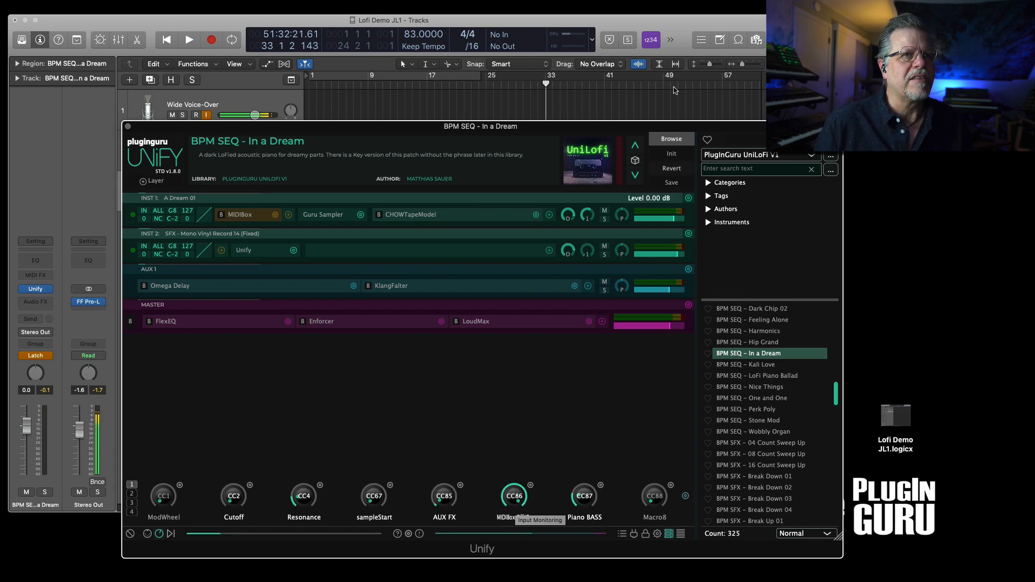
# Play the recorded part back from the start with the track's automation mode set to Read.
pyautogui.click(671, 25)
pyautogui.press('Return')
pyautogui.press('space')
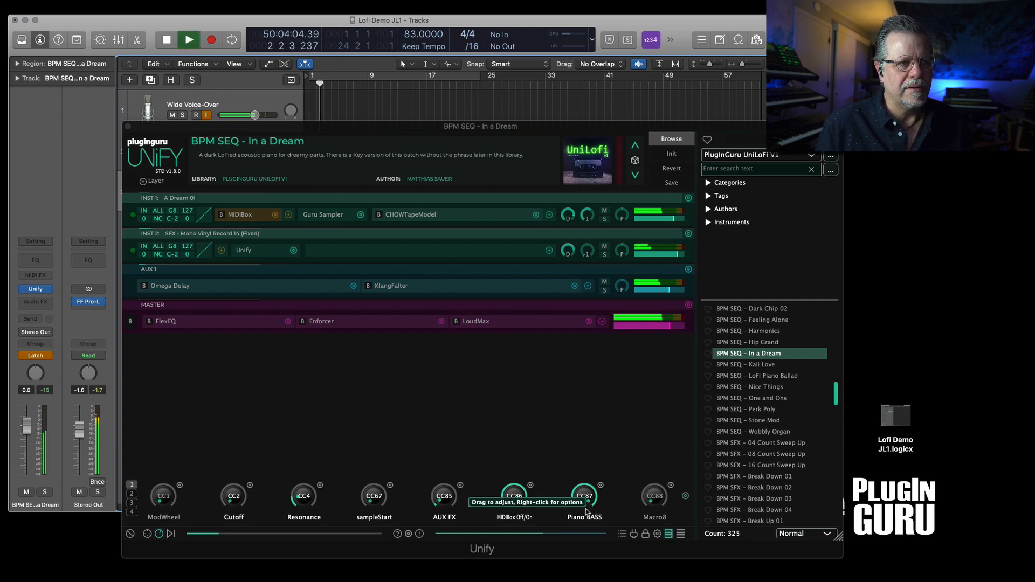
pyautogui.click(37, 356)
pyautogui.click(49, 340)
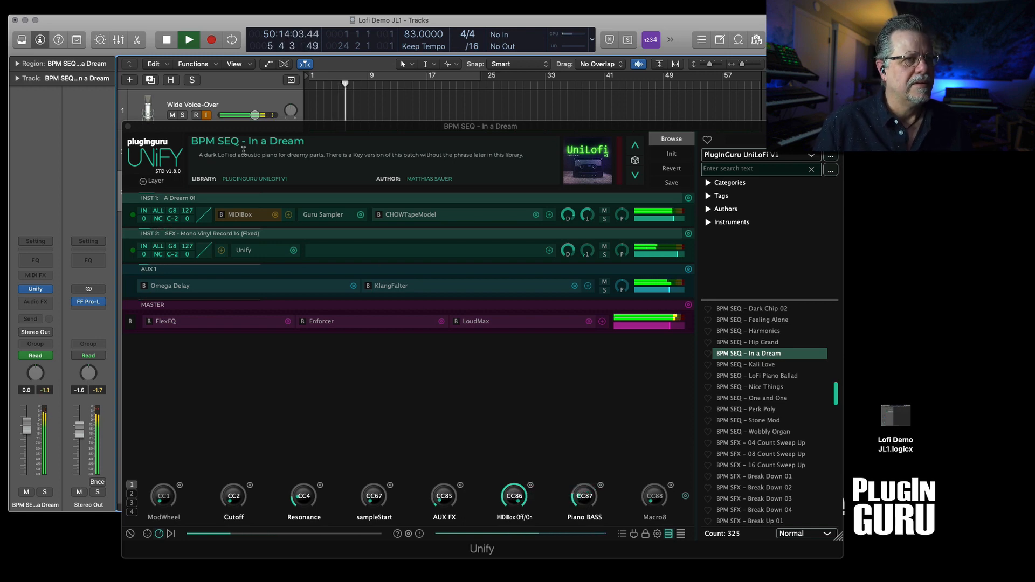
pyautogui.press('space')
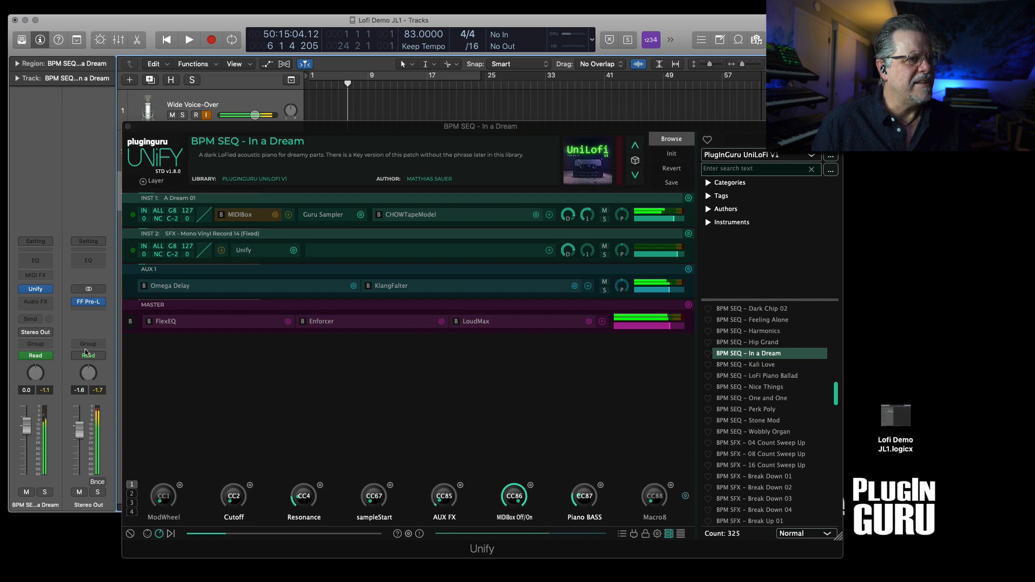
# Lower the In a Dream track's volume to about -5.7 dB and close its Unify window.
pyautogui.moveTo(28, 428); pyautogui.dragTo(27, 440)
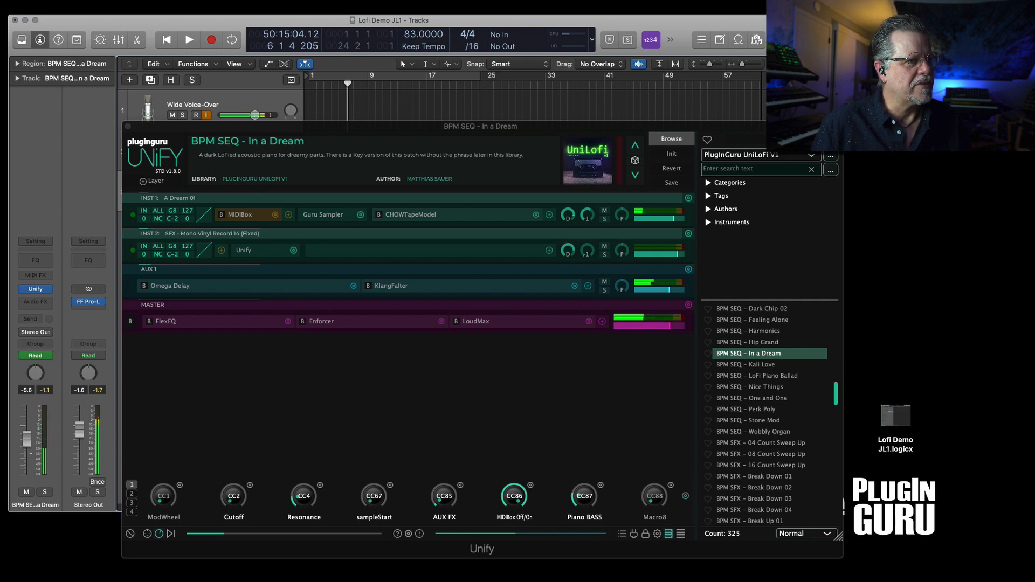
pyautogui.moveTo(371, 130); pyautogui.dragTo(446, 133)
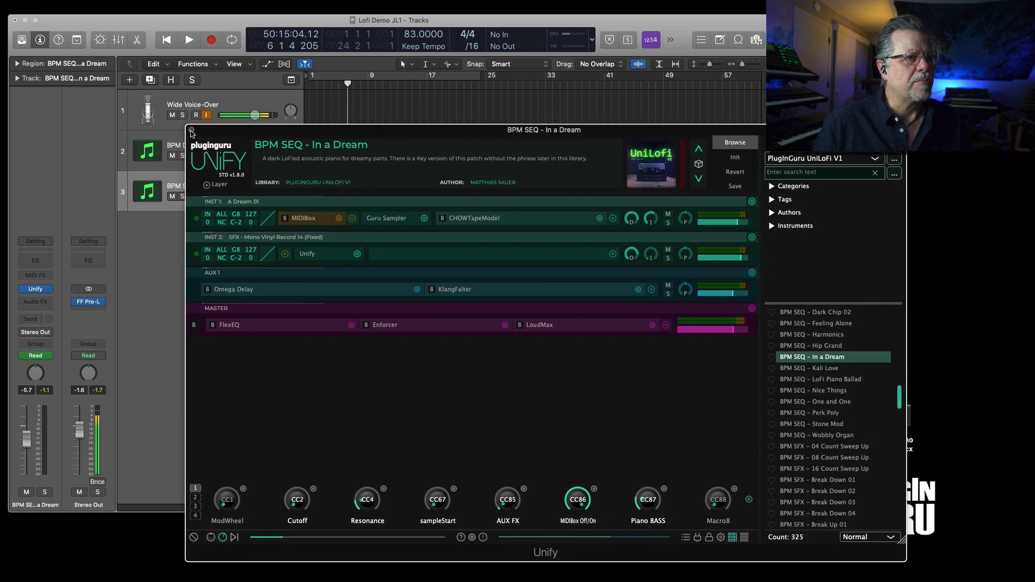
pyautogui.click(192, 130)
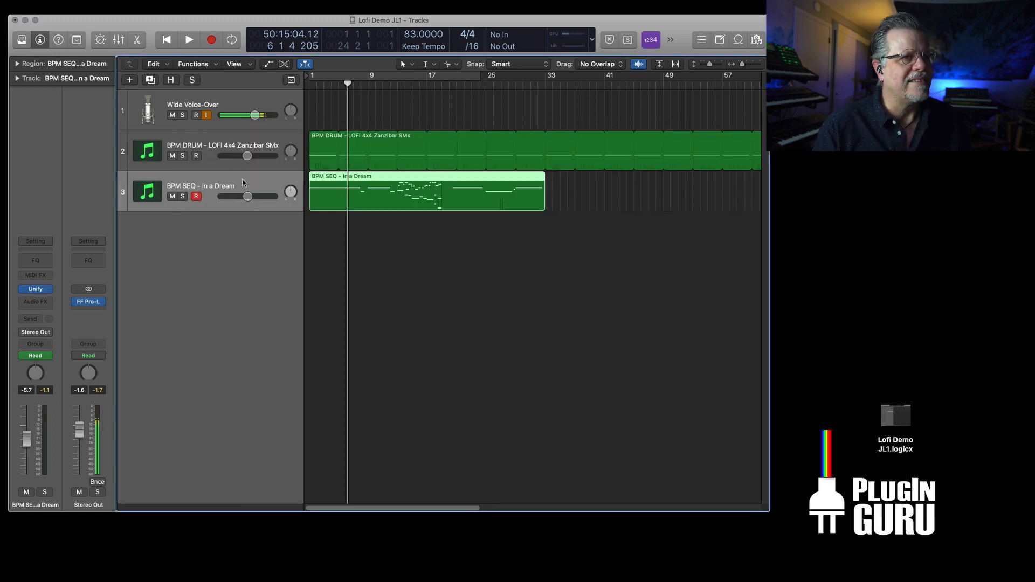
# Duplicate the BPM SEQ - In a Dream track and open the new track's Unify window over the project.
pyautogui.press('super+d')
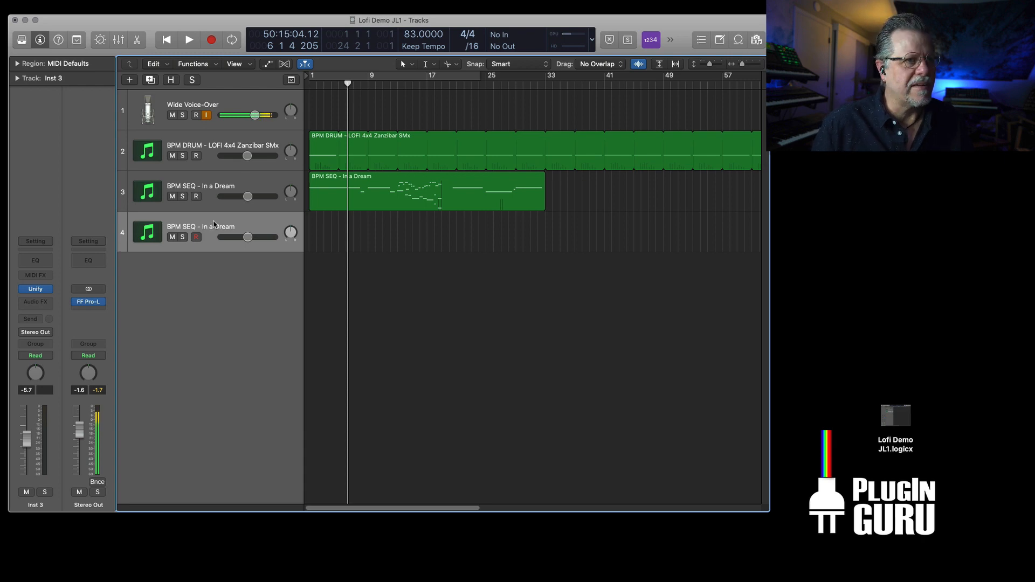
pyautogui.click(36, 291)
pyautogui.moveTo(305, 13); pyautogui.dragTo(427, 83)
# Limit the new track's patch browser to the PlugInGuru UniLoFi V1 library.
pyautogui.scroll(2, 775, 341)
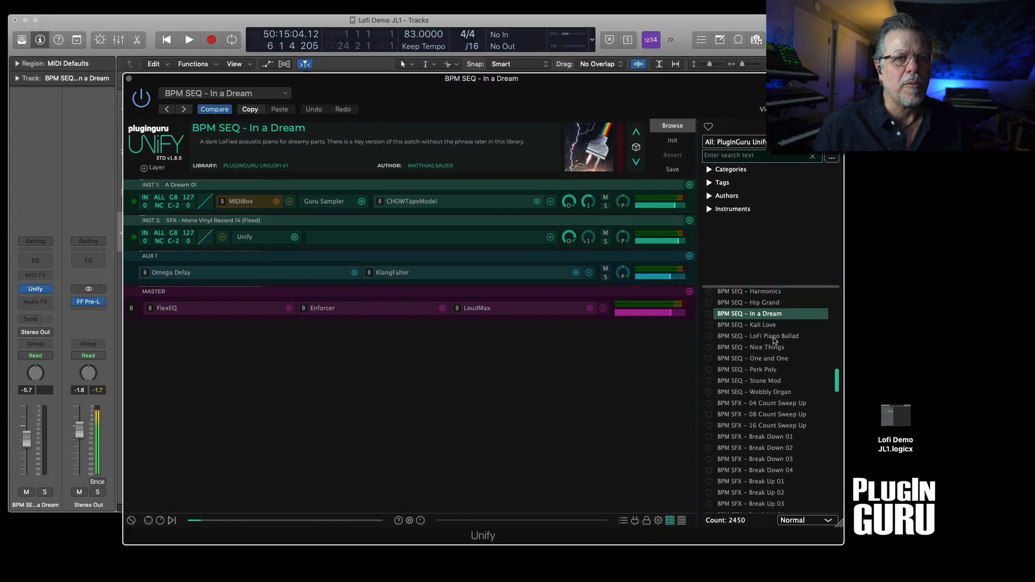
pyautogui.scroll(20, 775, 341)
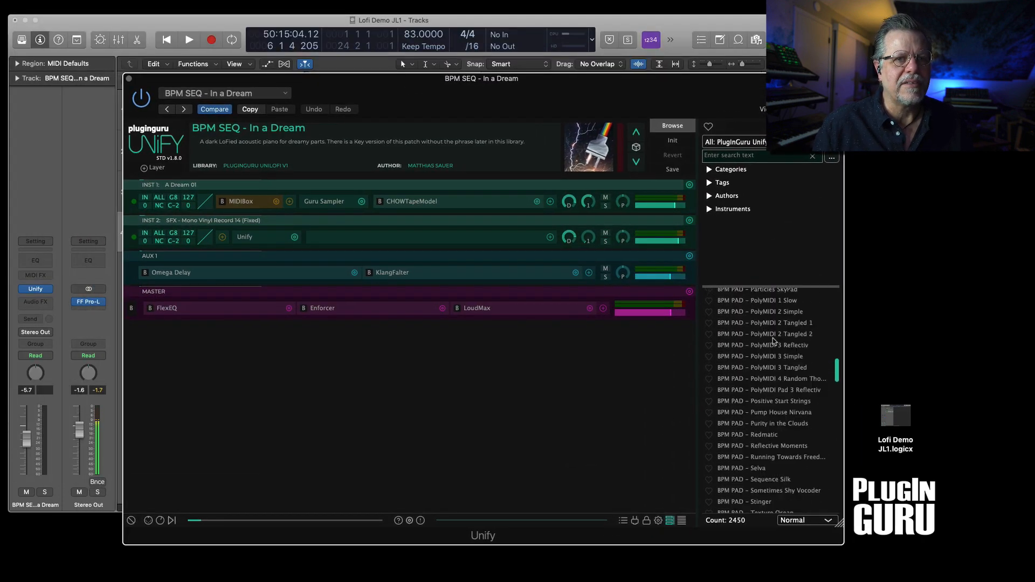
pyautogui.scroll(20, 775, 341)
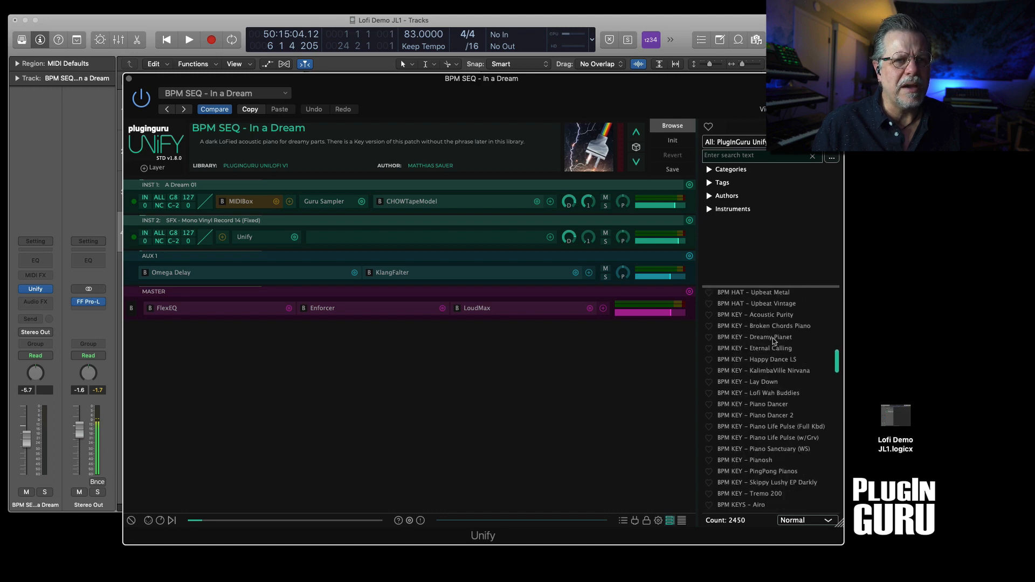
pyautogui.scroll(20, 774, 340)
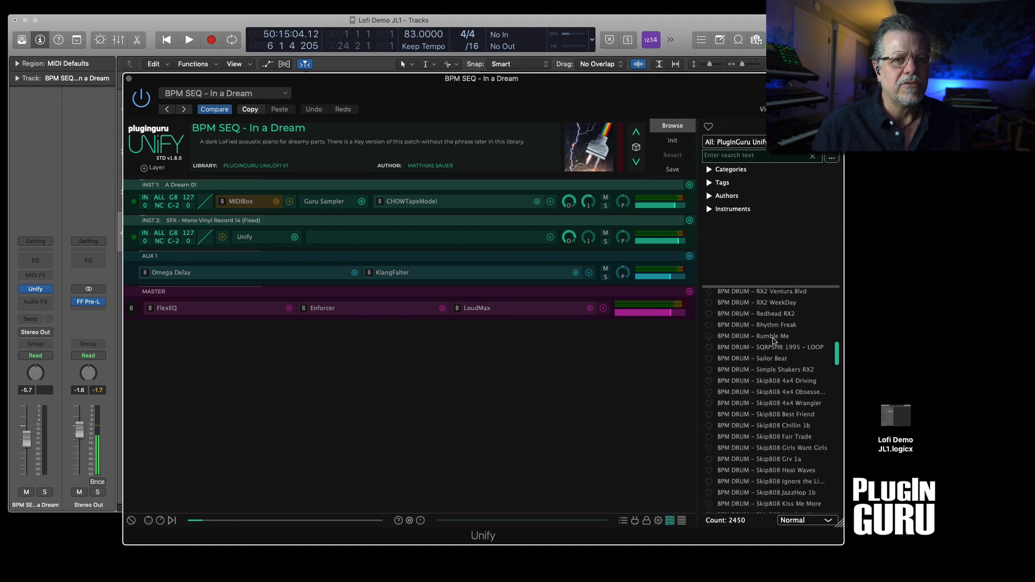
pyautogui.scroll(10, 775, 341)
pyautogui.click(746, 142)
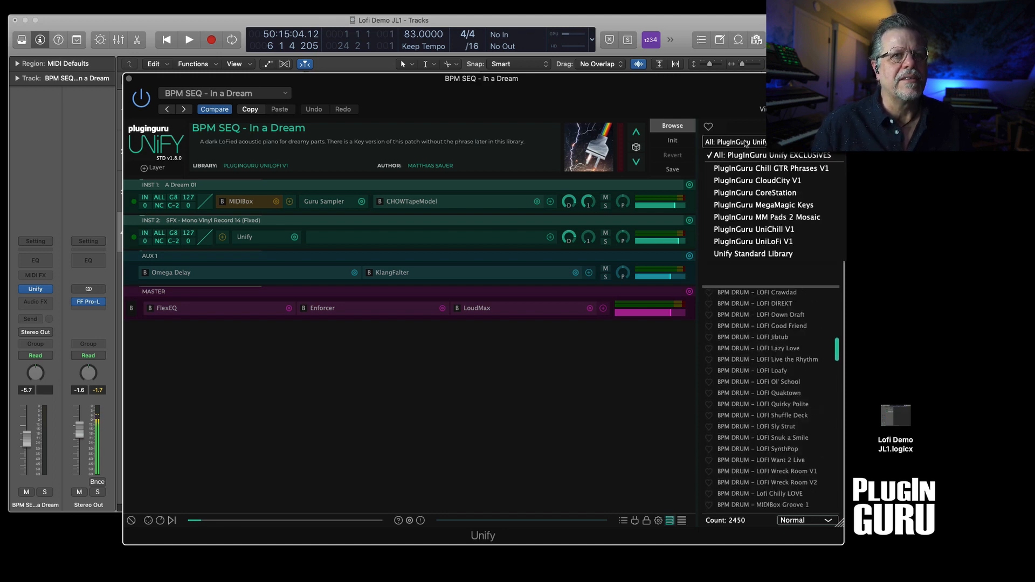
pyautogui.click(761, 243)
# Browse the PlugInGuru UniLoFi V1 patch list for its BASS patches, keeping that library selected.
pyautogui.scroll(15, 777, 367)
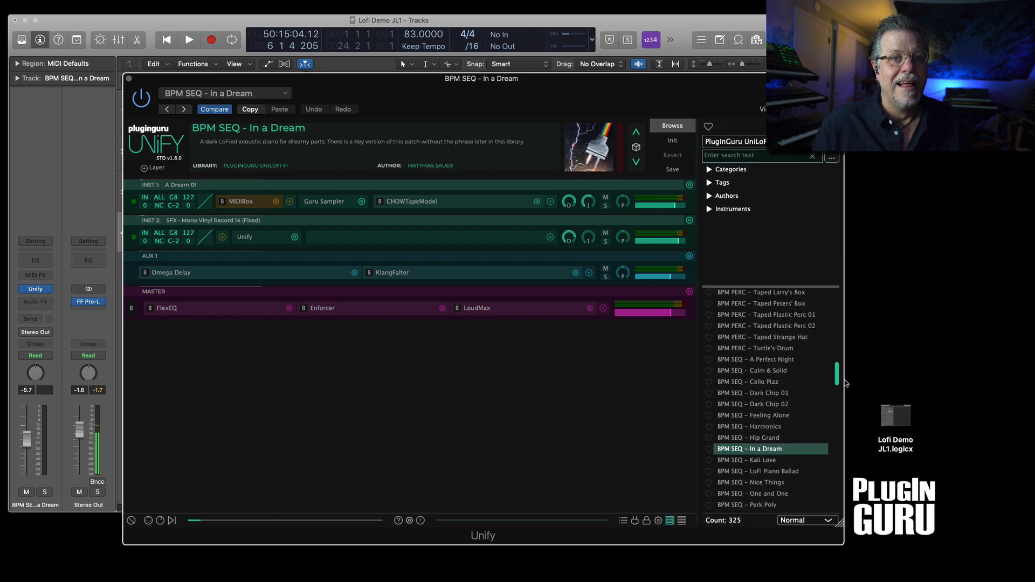
pyautogui.scroll(15, 777, 365)
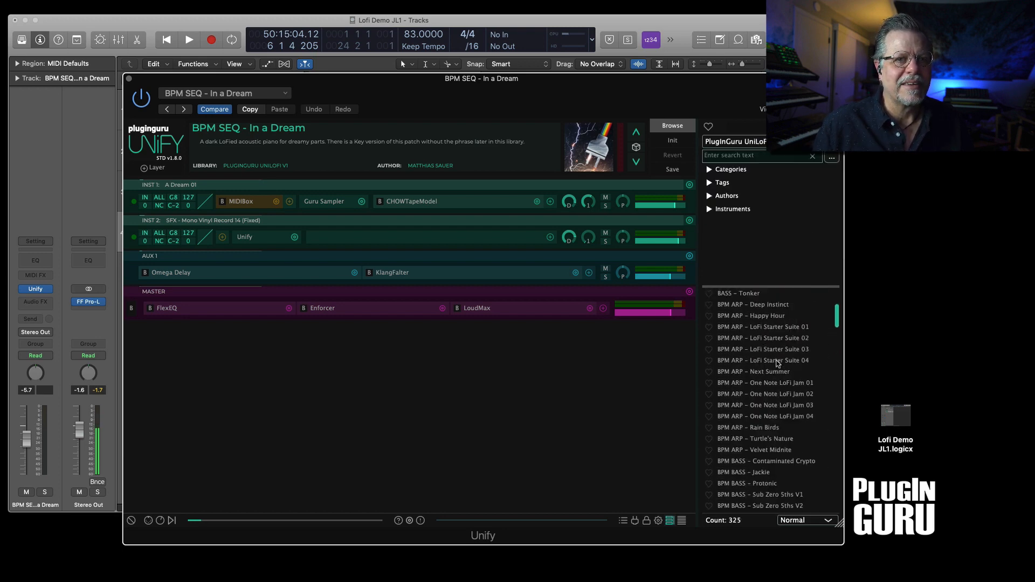
pyautogui.click(737, 141)
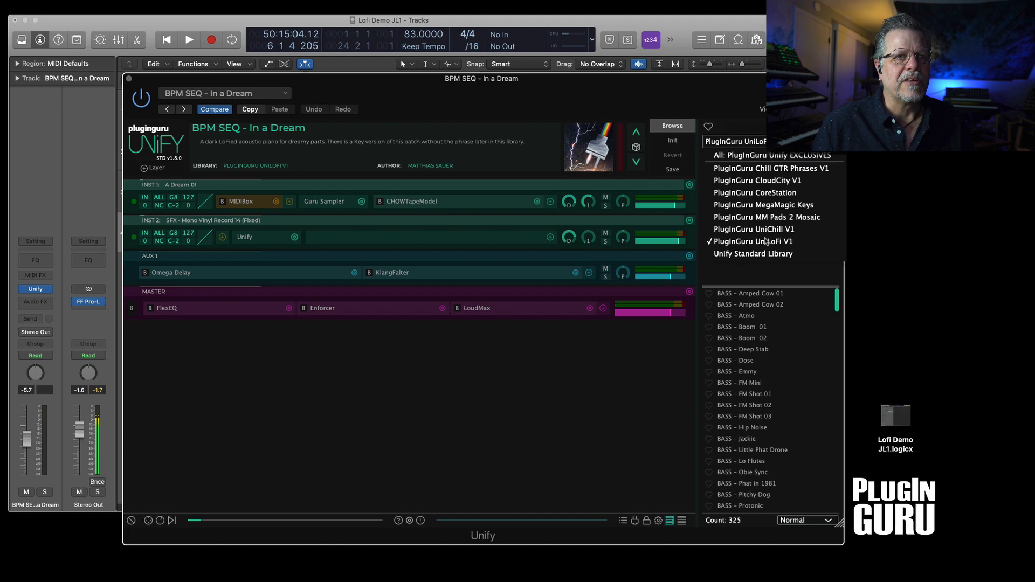
pyautogui.click(752, 244)
pyautogui.scroll(-3, 783, 366)
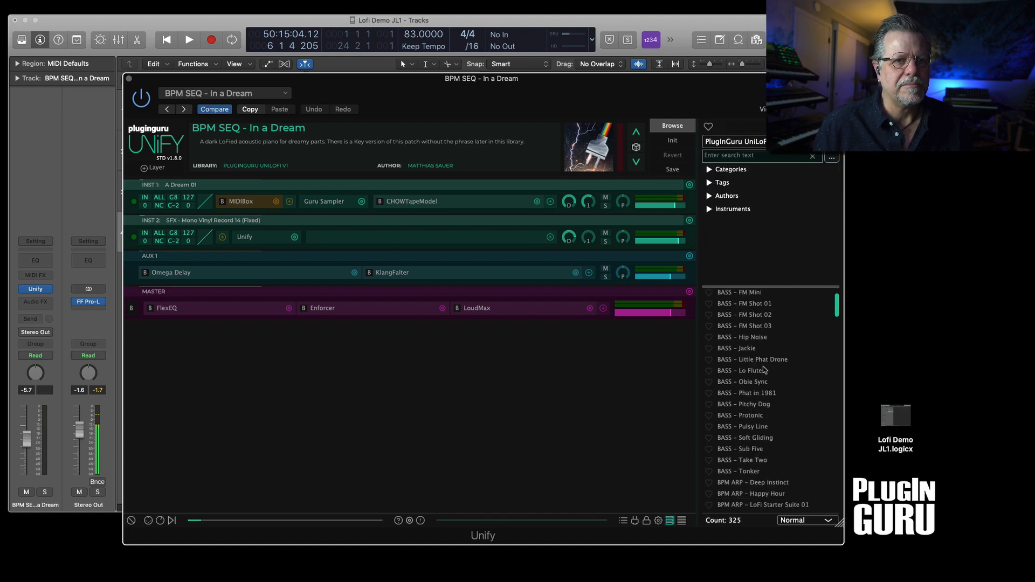
# Audition the UniLoFi bass patches from BASS - Lo Flutes through BASS - Pulsy Line and load BASS - Protonic.
pyautogui.click(754, 371)
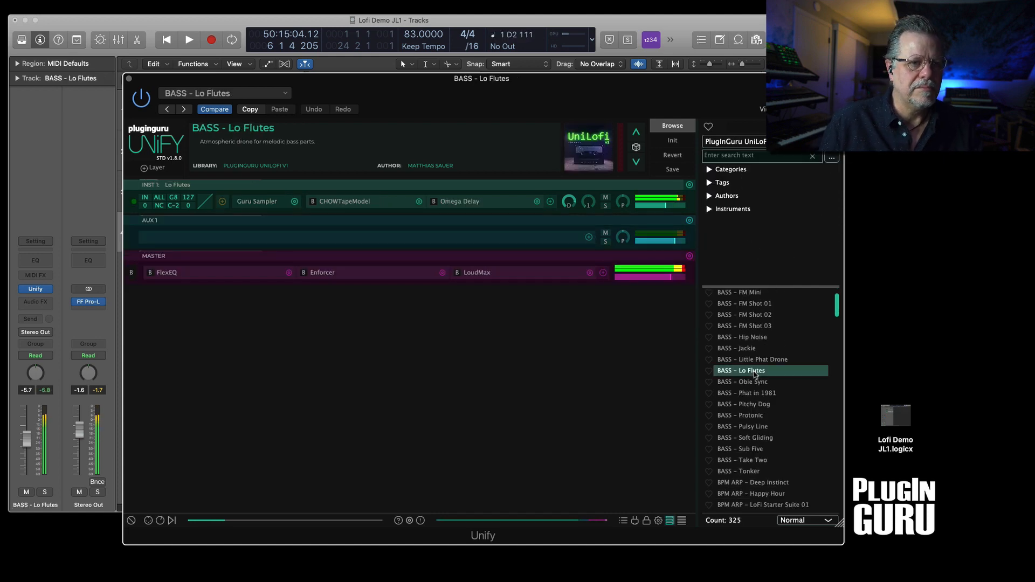
pyautogui.click(761, 384)
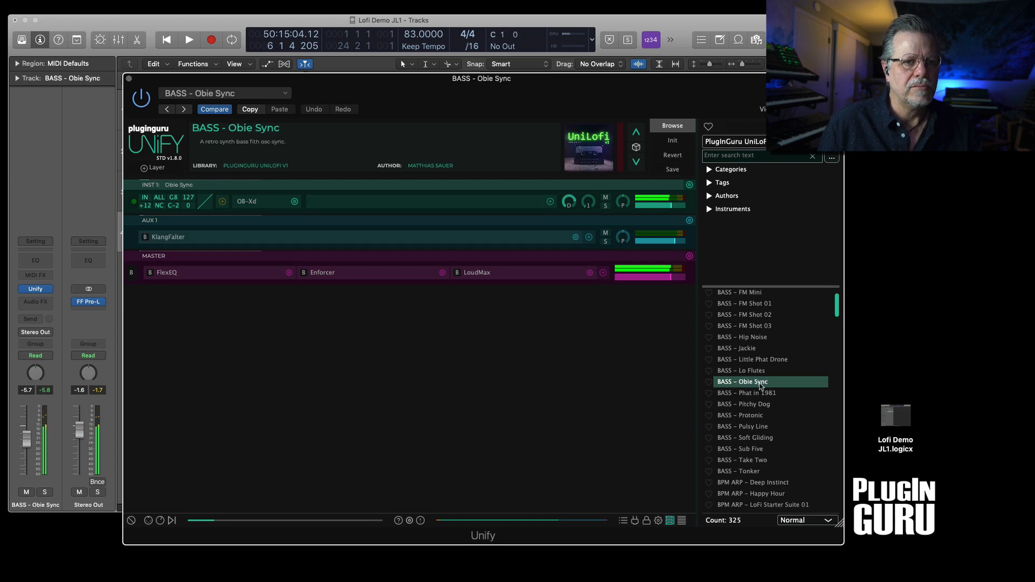
pyautogui.click(766, 393)
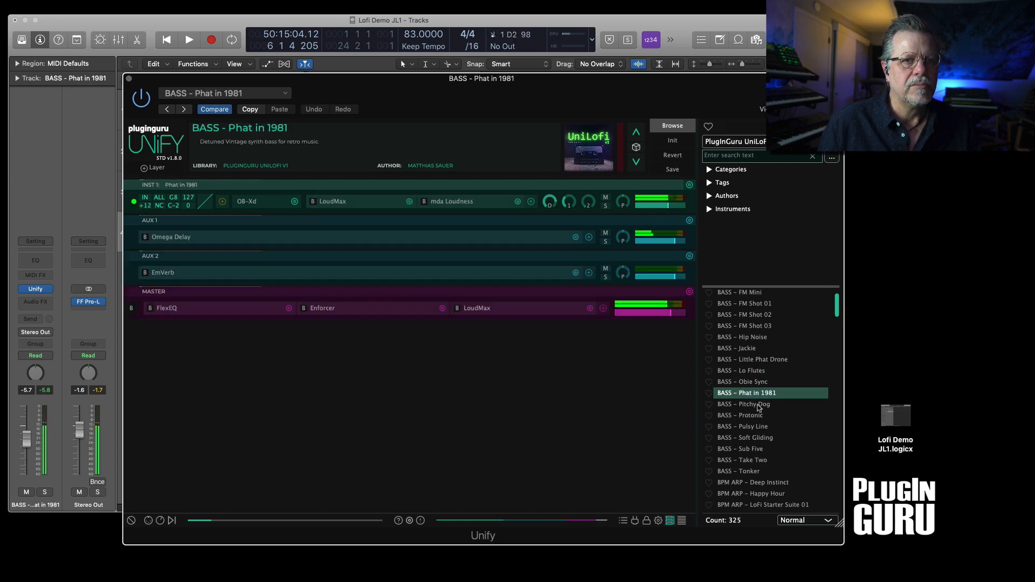
pyautogui.click(760, 405)
pyautogui.click(758, 417)
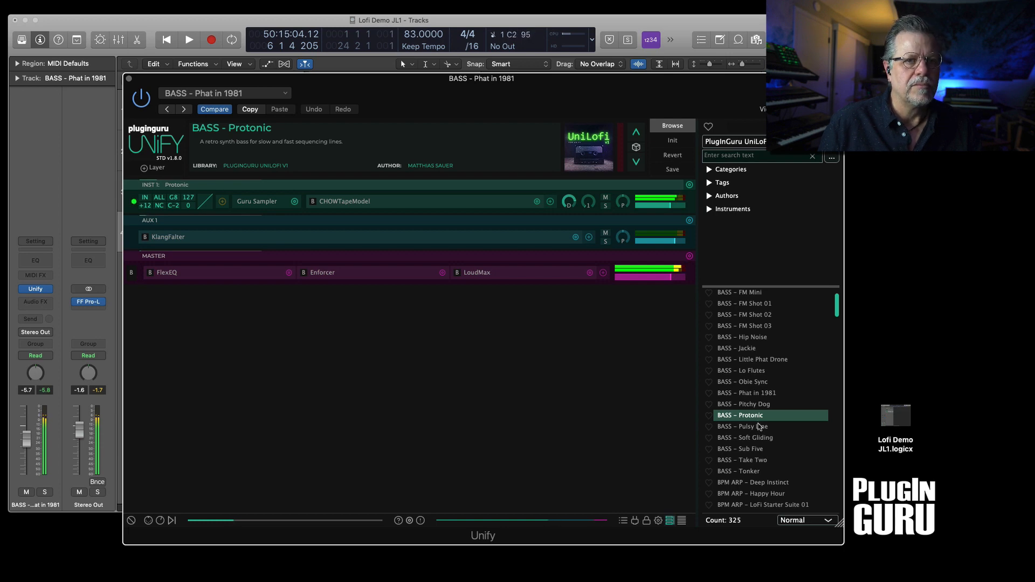
pyautogui.click(759, 427)
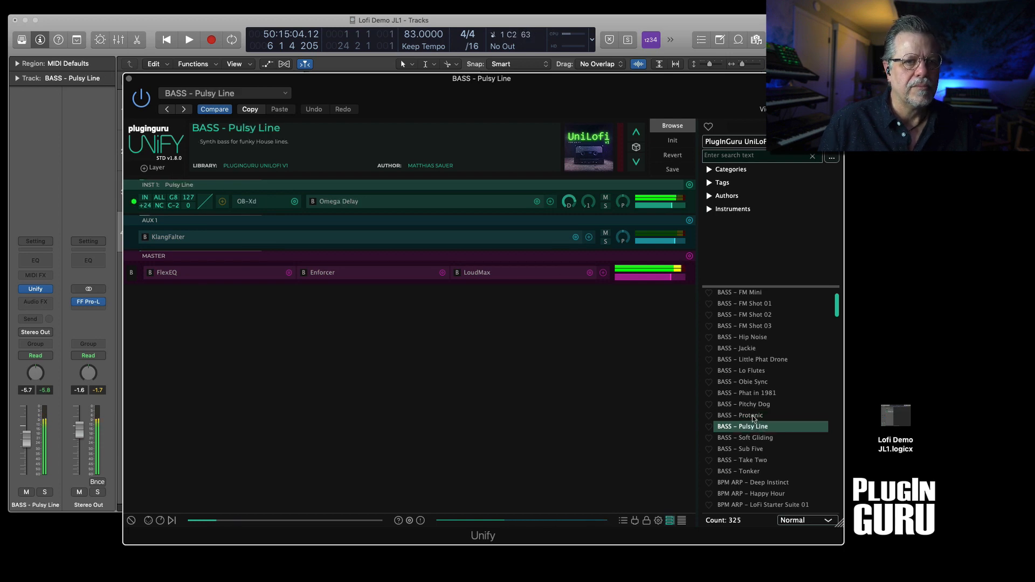
pyautogui.click(759, 416)
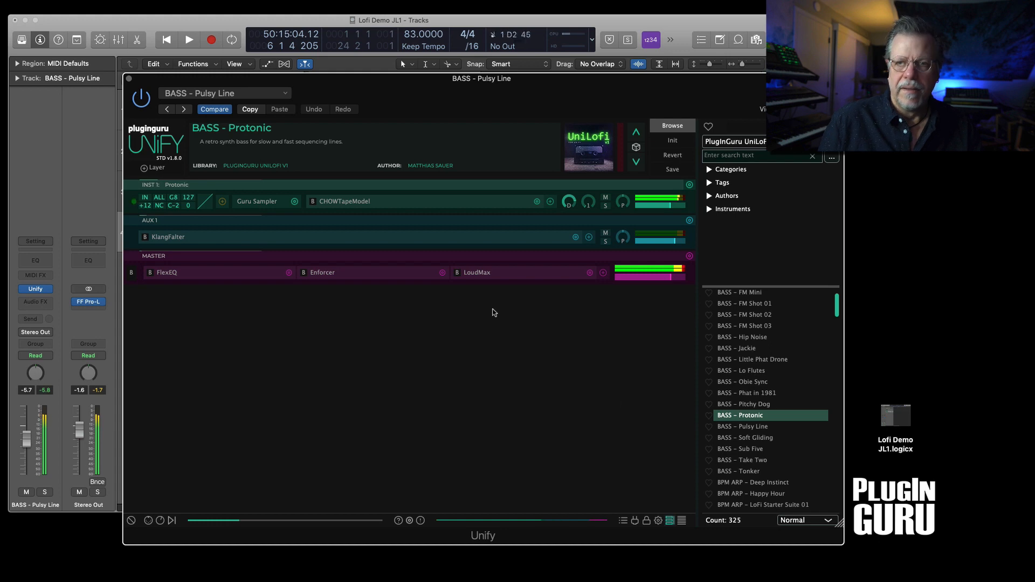
# Play the project from the start with the Protonic bass, close its Unify window and set the bass track's volume to -2.7 dB.
pyautogui.click(195, 28)
pyautogui.press('Return')
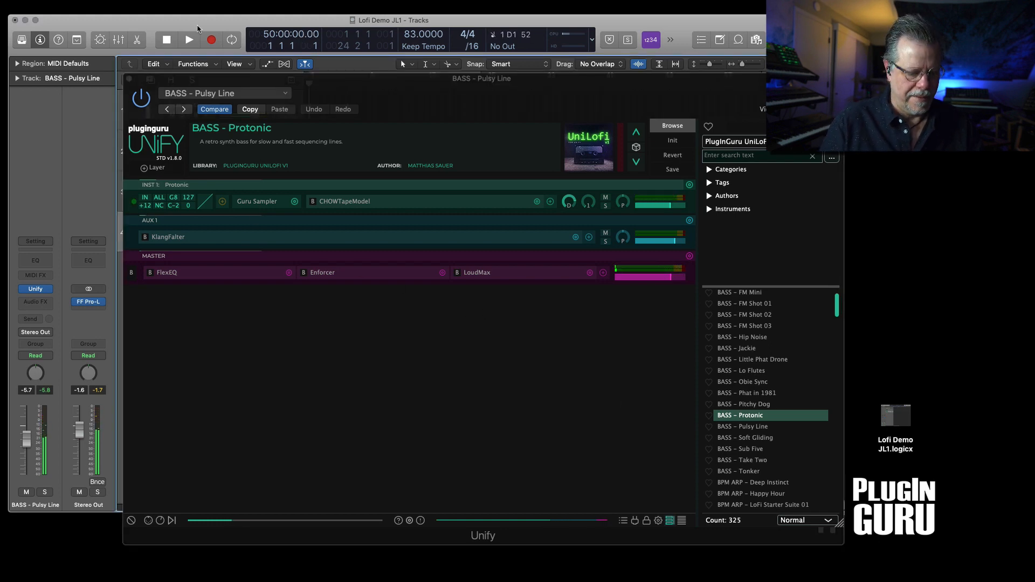
pyautogui.press('space')
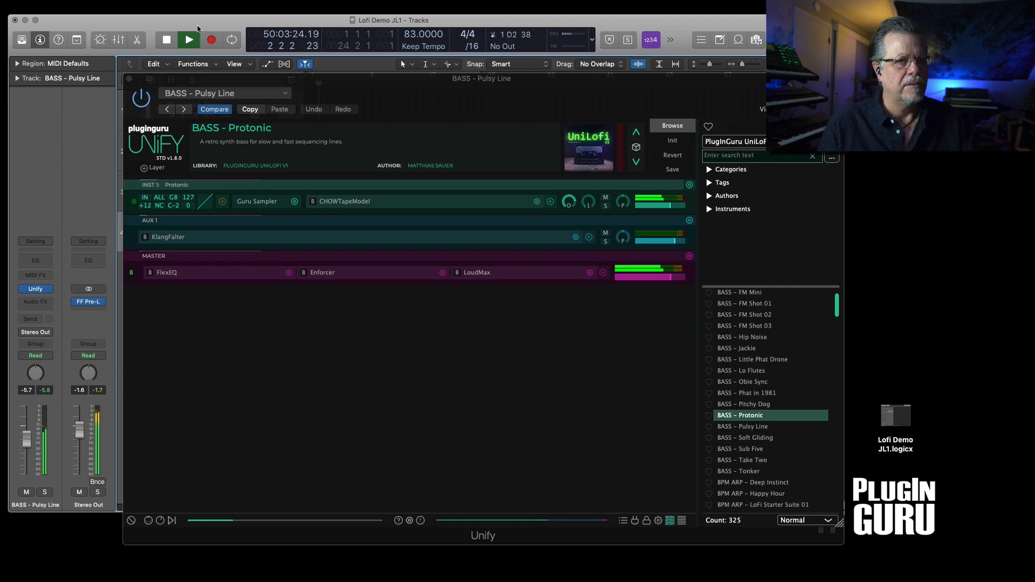
pyautogui.click(258, 199)
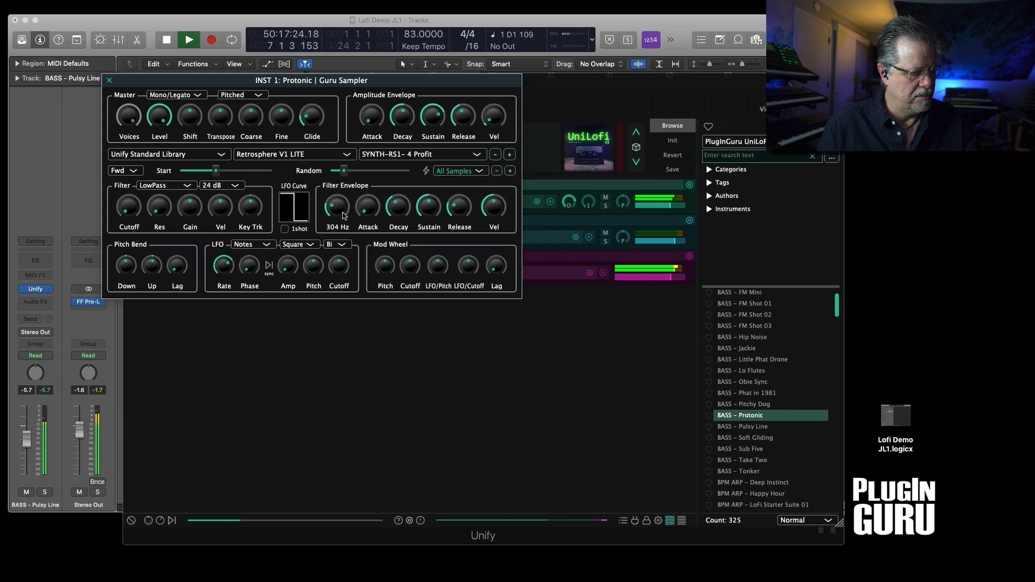
pyautogui.click(109, 80)
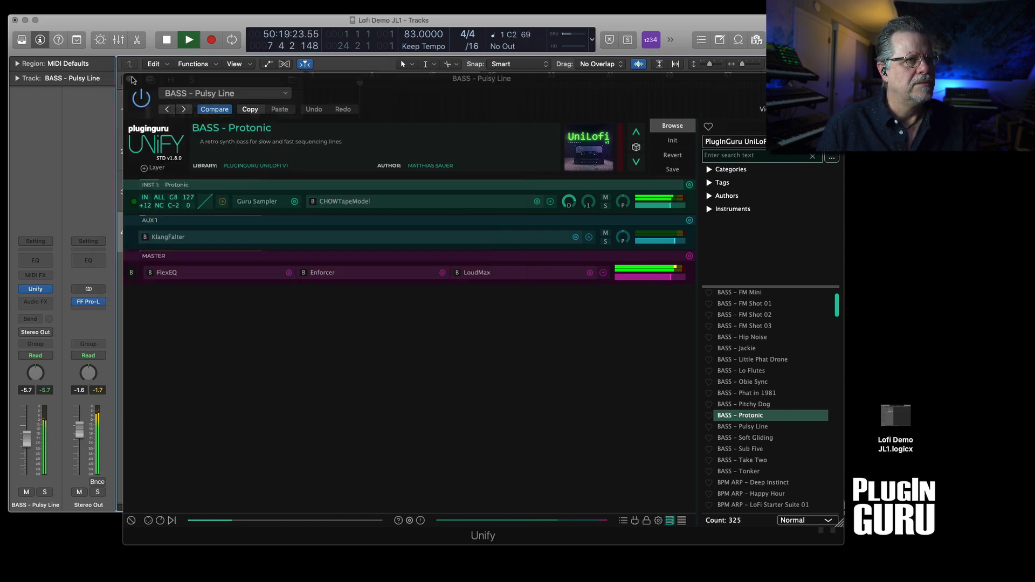
pyautogui.click(131, 79)
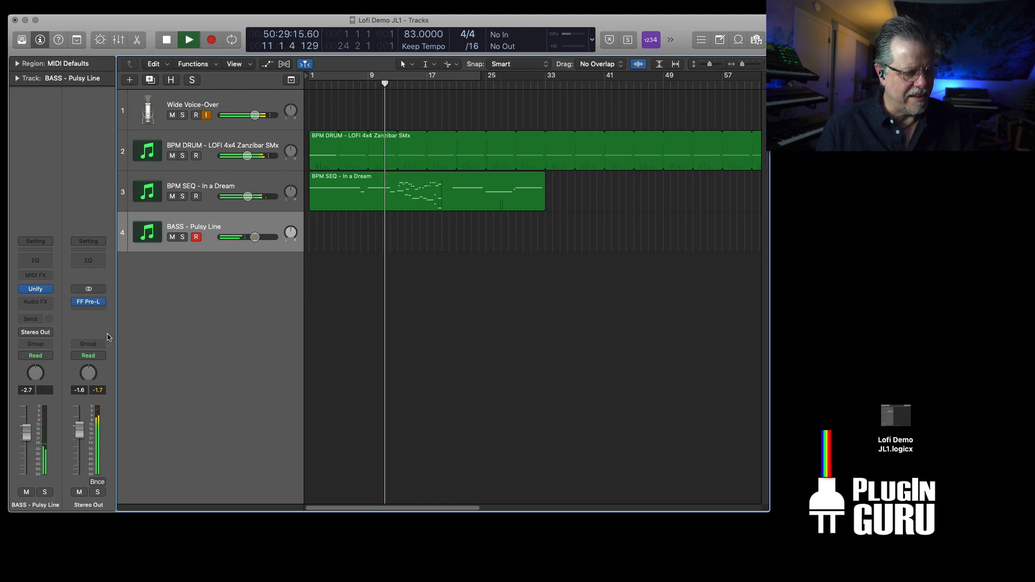
pyautogui.press('space')
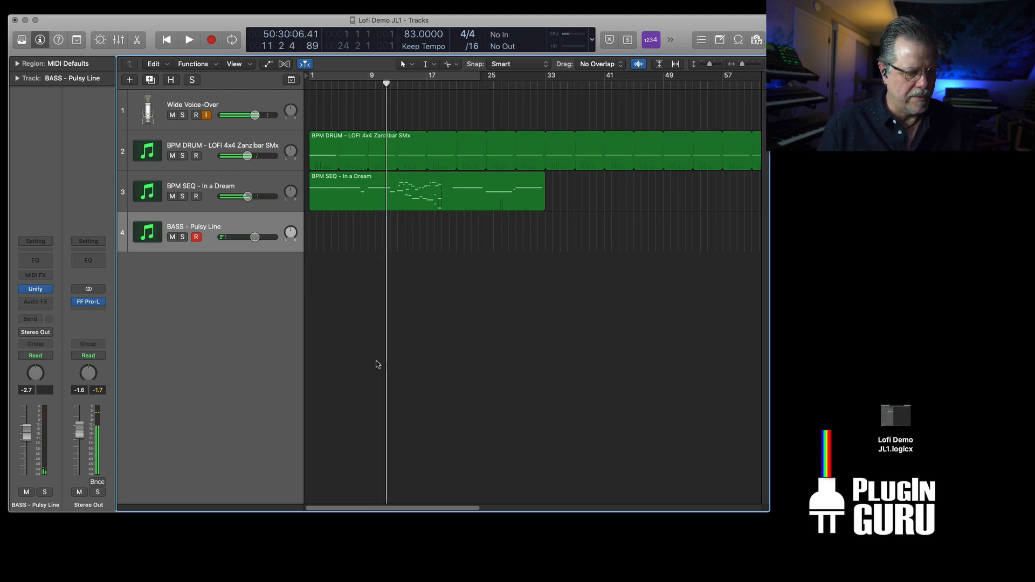
# Set the filter envelope's Sustain to 100% in the Protonic patch's Guru Sampler and close the sampler.
pyautogui.click(36, 290)
pyautogui.click(260, 204)
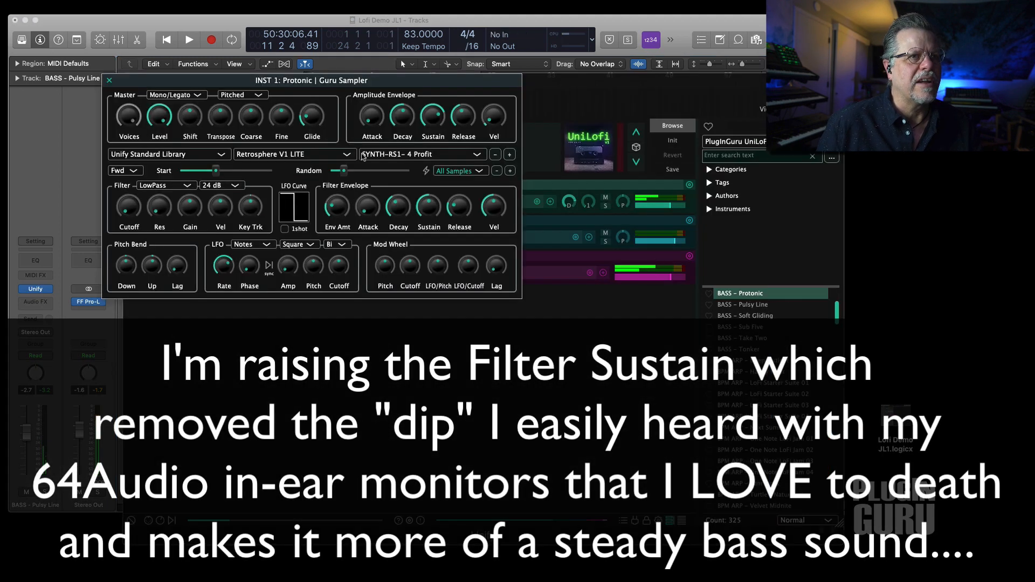
pyautogui.moveTo(439, 215); pyautogui.dragTo(438, 155)
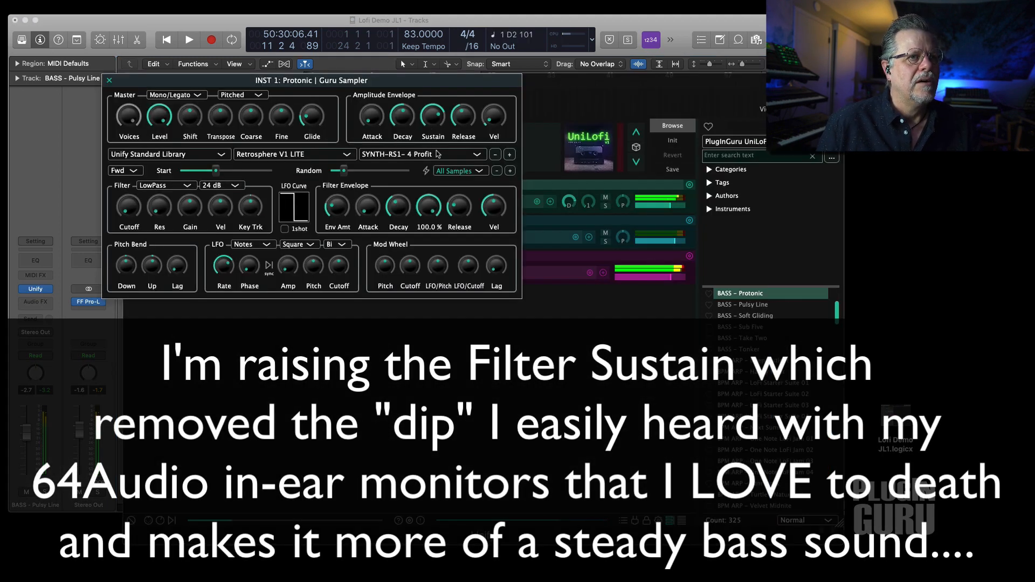
pyautogui.moveTo(345, 211)
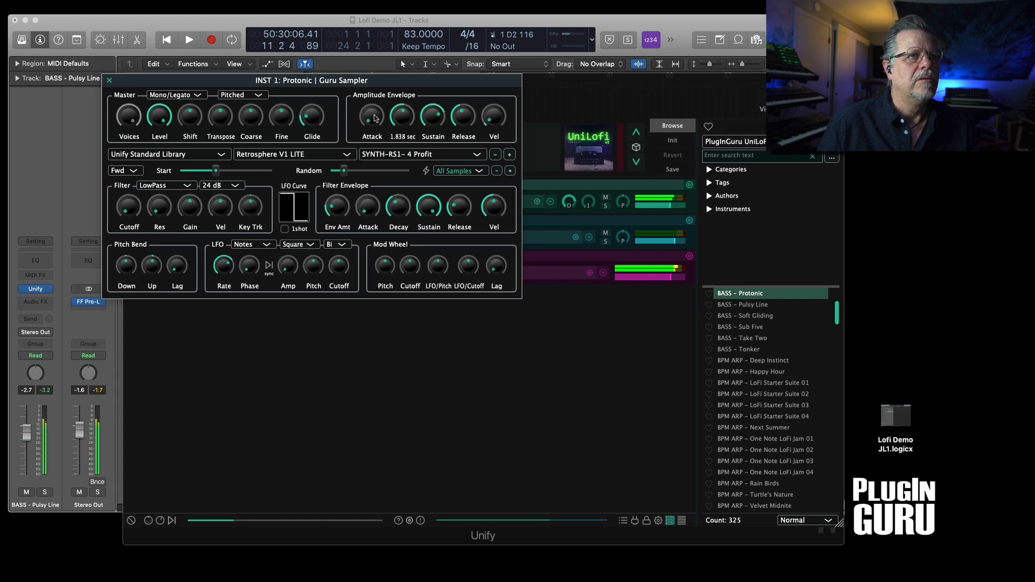
pyautogui.moveTo(429, 120)
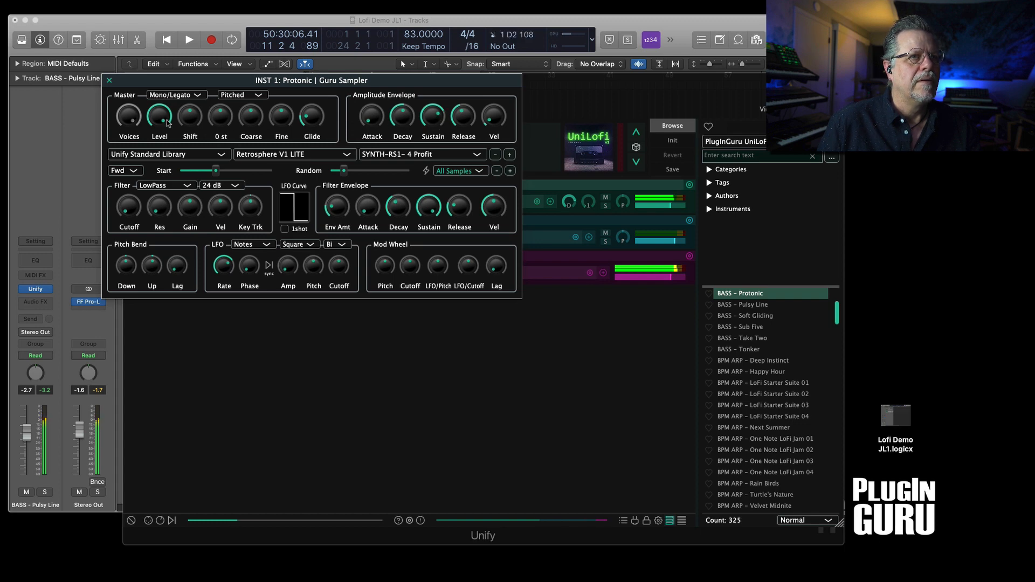
pyautogui.click(109, 80)
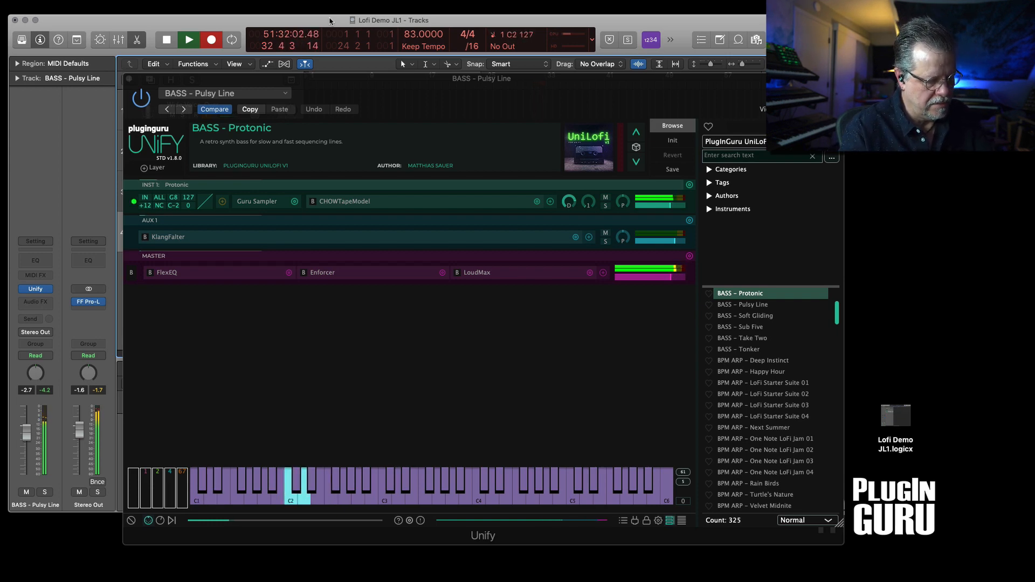
# Finish recording the bass part at bar 33, close its Unify window and check the new region's quantize settings.
pyautogui.press('space')
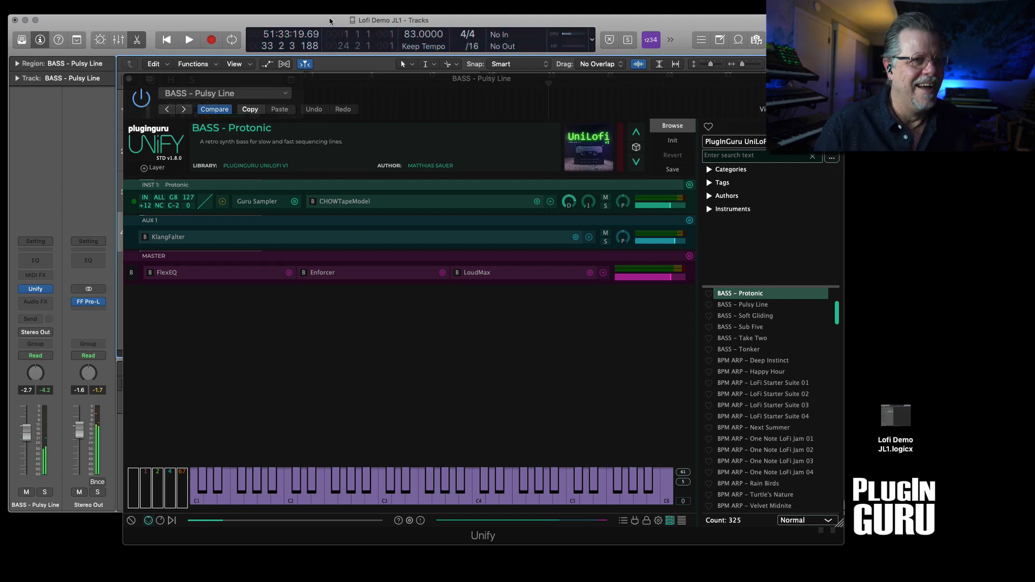
pyautogui.click(129, 79)
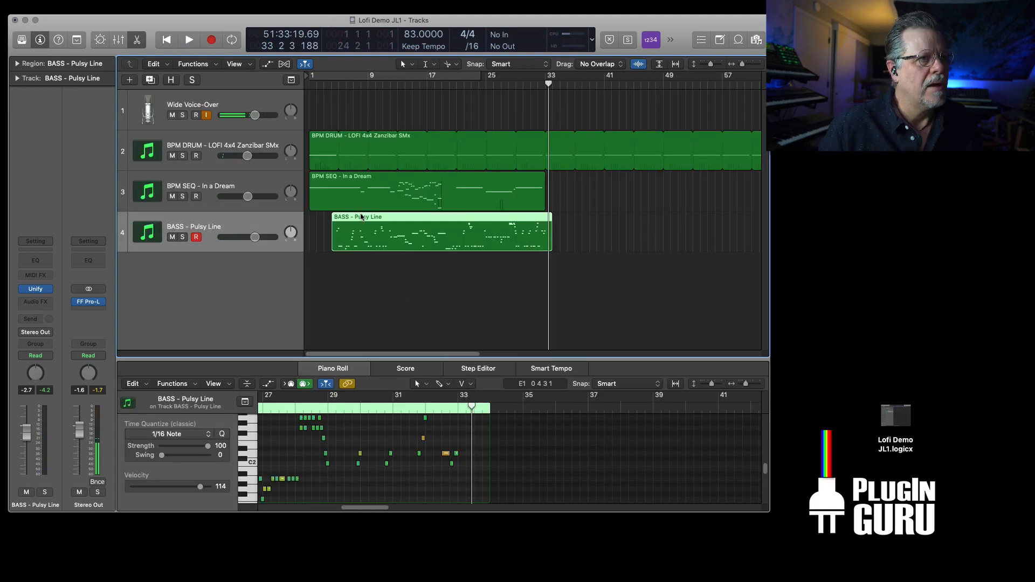
pyautogui.click(17, 64)
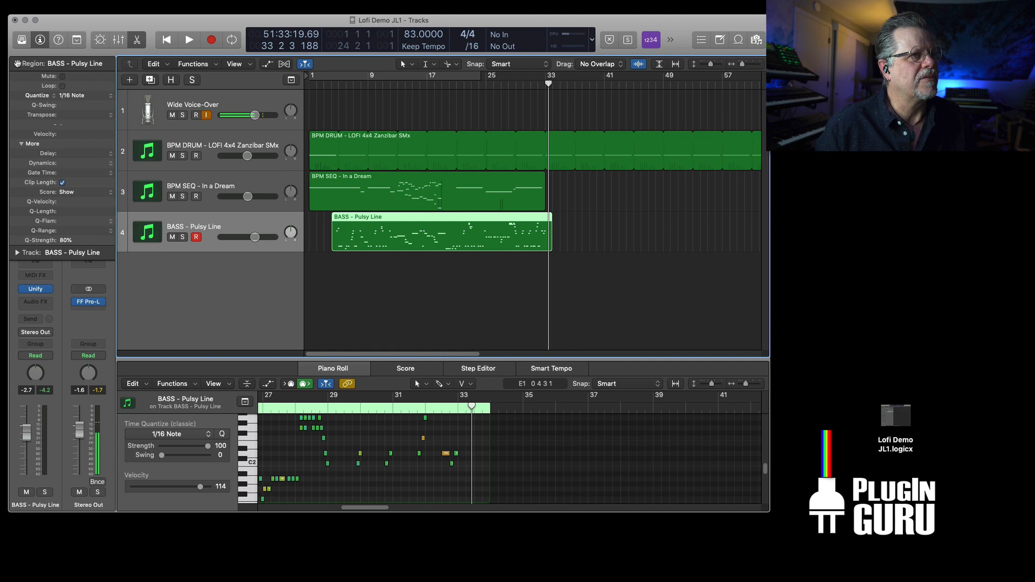
pyautogui.click(16, 64)
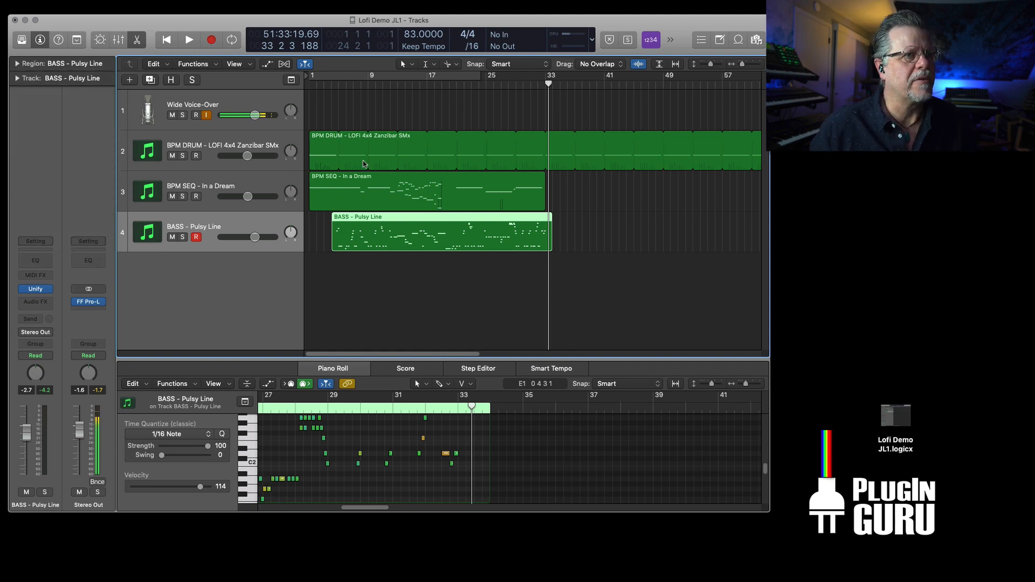
# Delete the BPM DRUM - LOFI 4x4 Zanzibar SMx region and open that track's Unify window with the LOFI Crawdad patch.
pyautogui.click(331, 145)
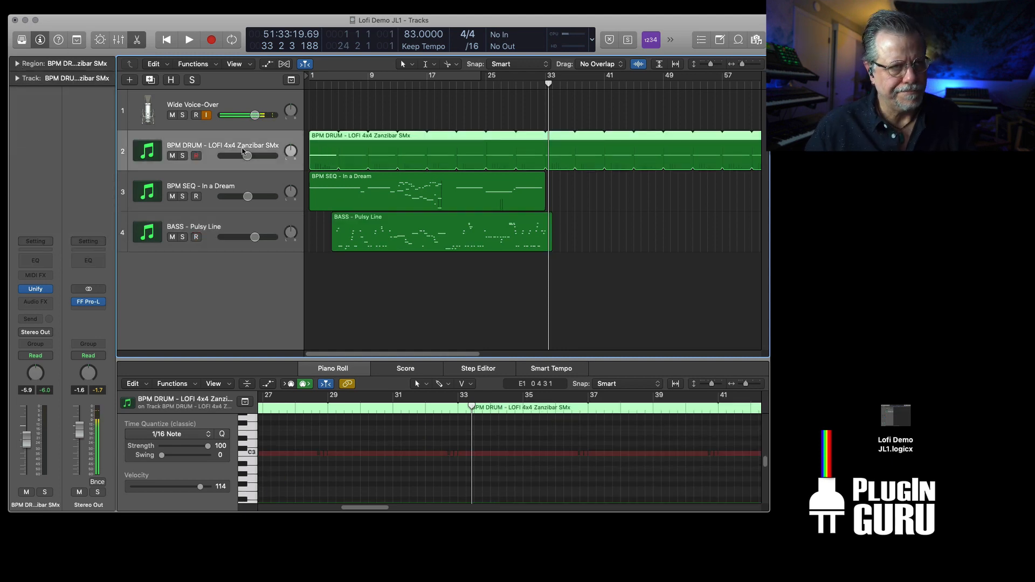
pyautogui.press('Delete')
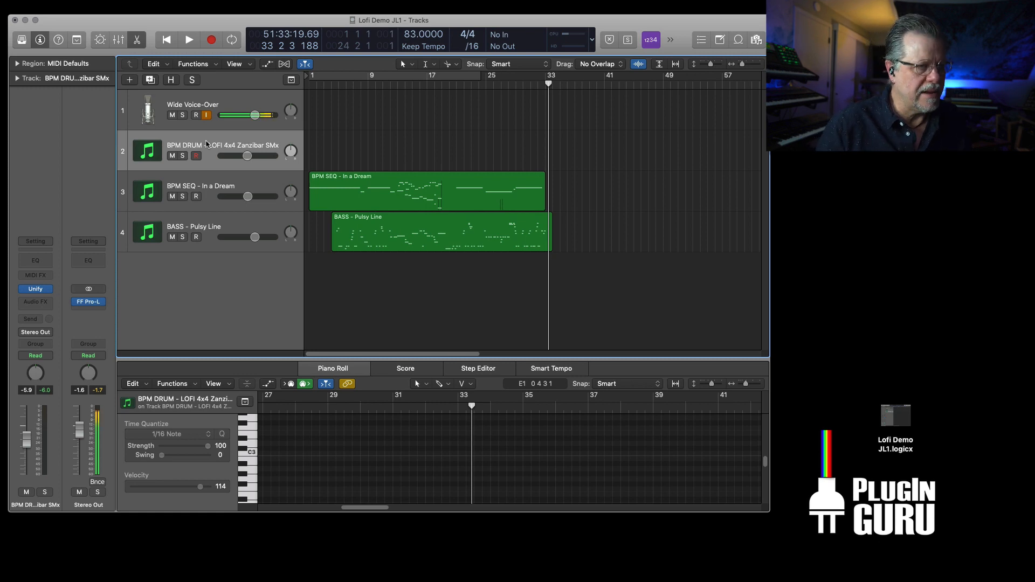
pyautogui.click(34, 291)
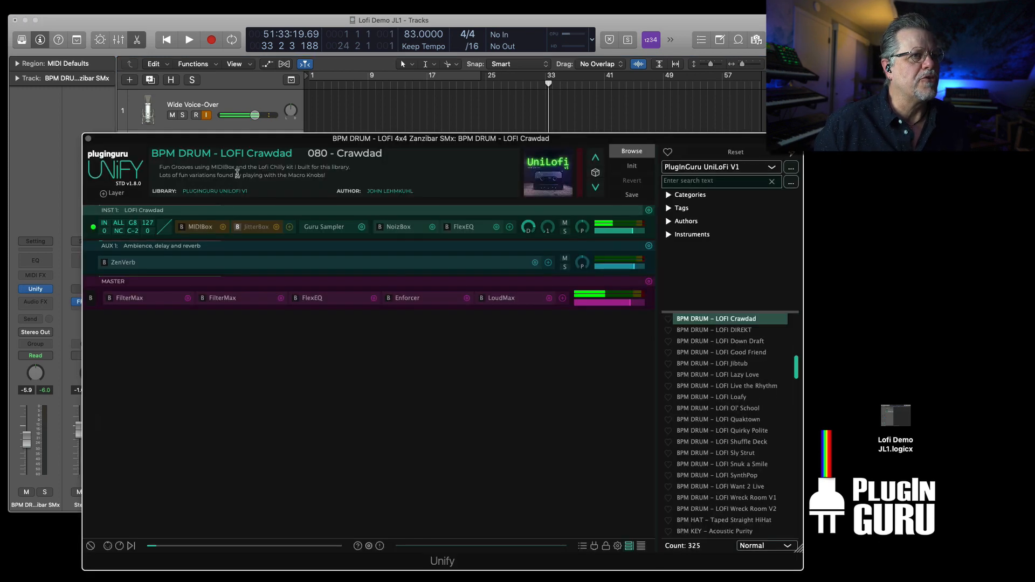
pyautogui.moveTo(310, 143); pyautogui.dragTo(352, 136)
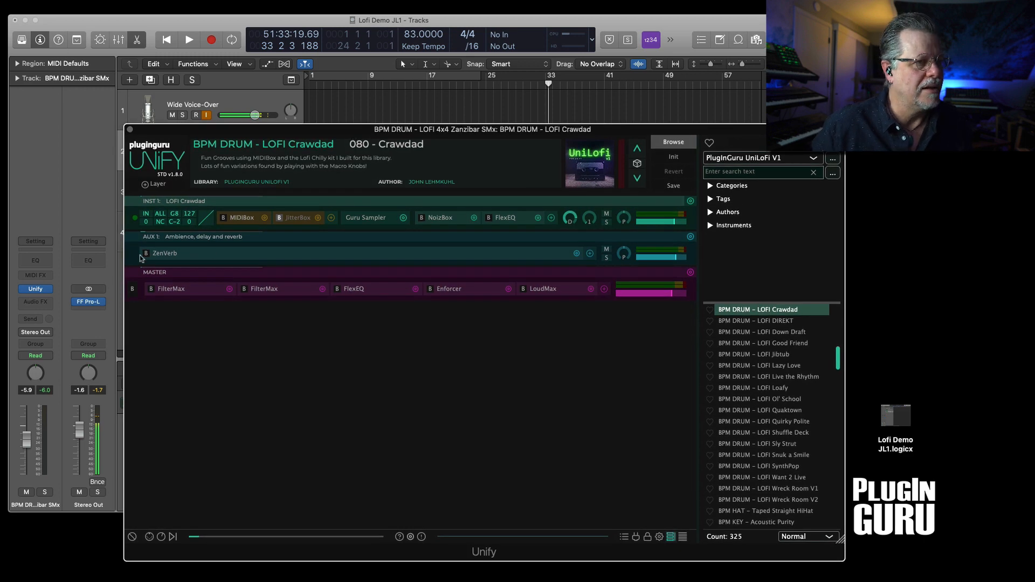
# Set the drum track's automation mode to Latch and show the Crawdad patch's macro knobs.
pyautogui.click(36, 355)
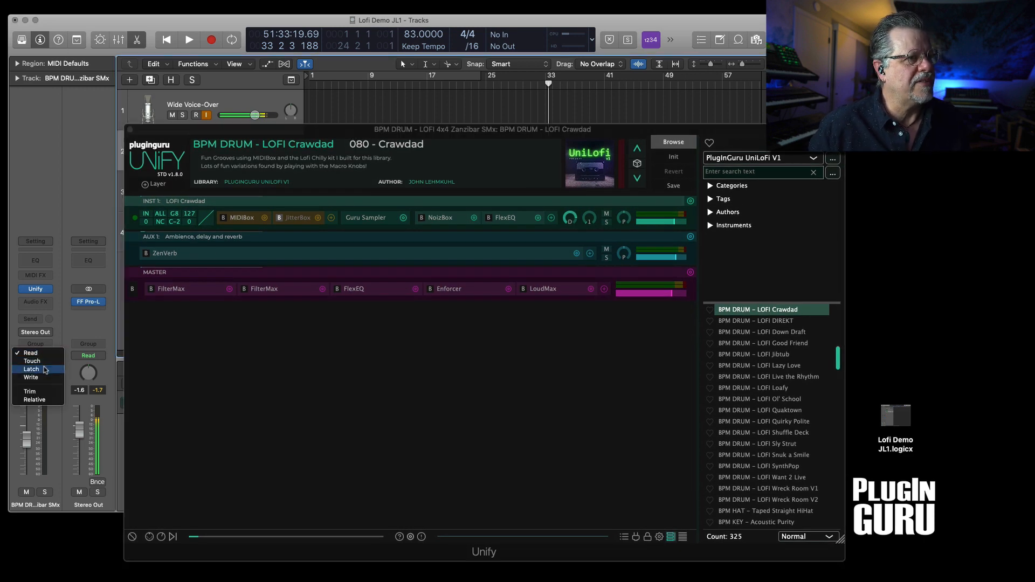
pyautogui.click(35, 374)
pyautogui.click(161, 537)
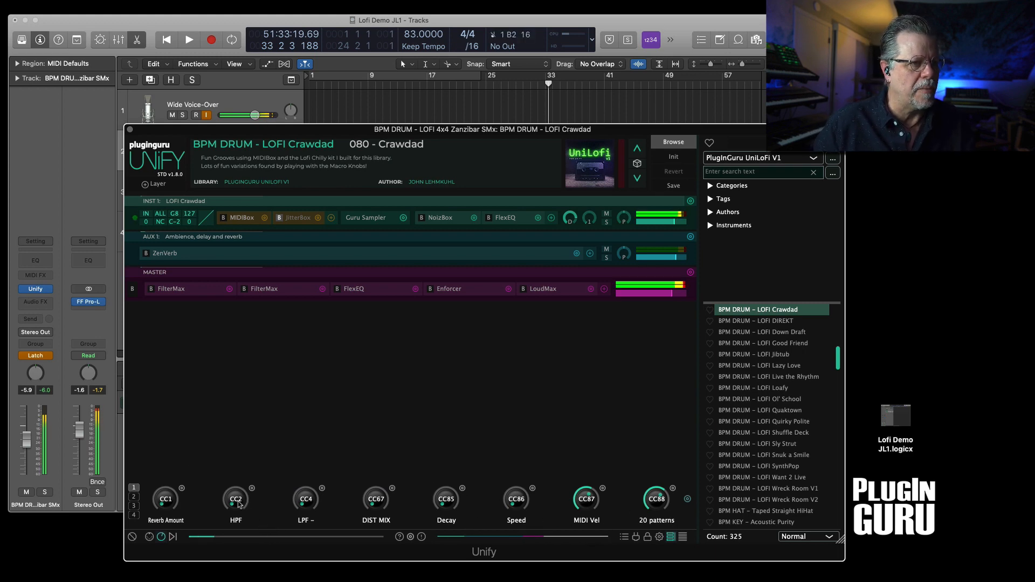
# Try out the Crawdad patch's HPF and Reverb Amount macros and return both to minimum.
pyautogui.moveTo(237, 496); pyautogui.dragTo(249, 439)
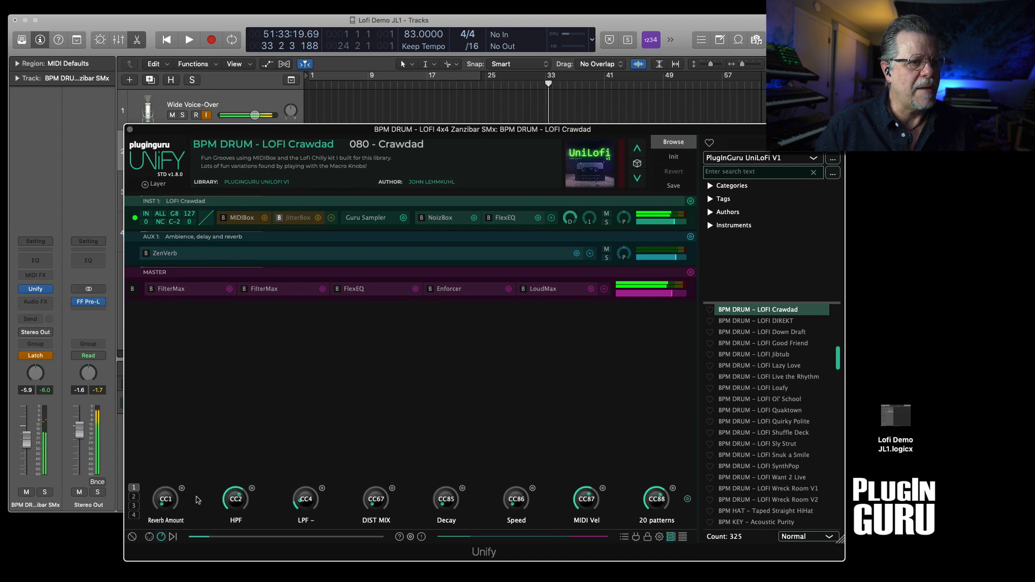
pyautogui.moveTo(166, 498); pyautogui.dragTo(212, 545)
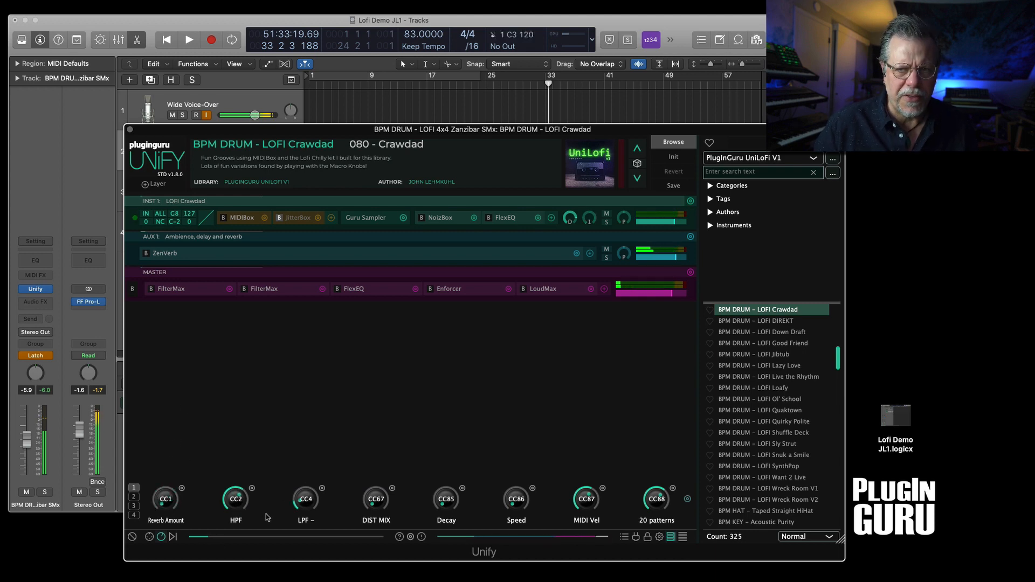
pyautogui.moveTo(242, 493); pyautogui.dragTo(240, 539)
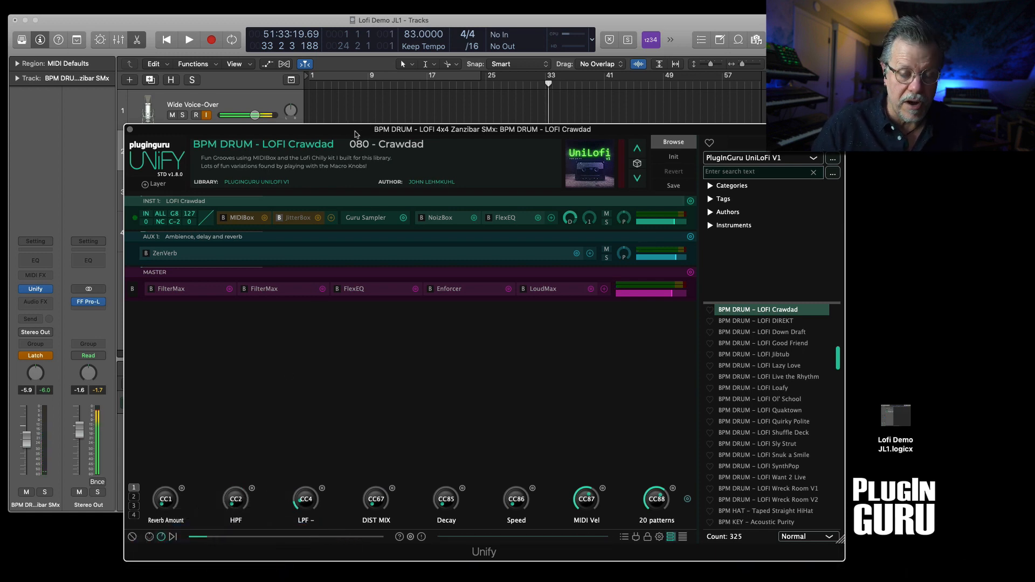
# Record the drum part from bar 1, lowering the HPF macro to minimum and bringing the Speed macro back down.
pyautogui.press('Return')
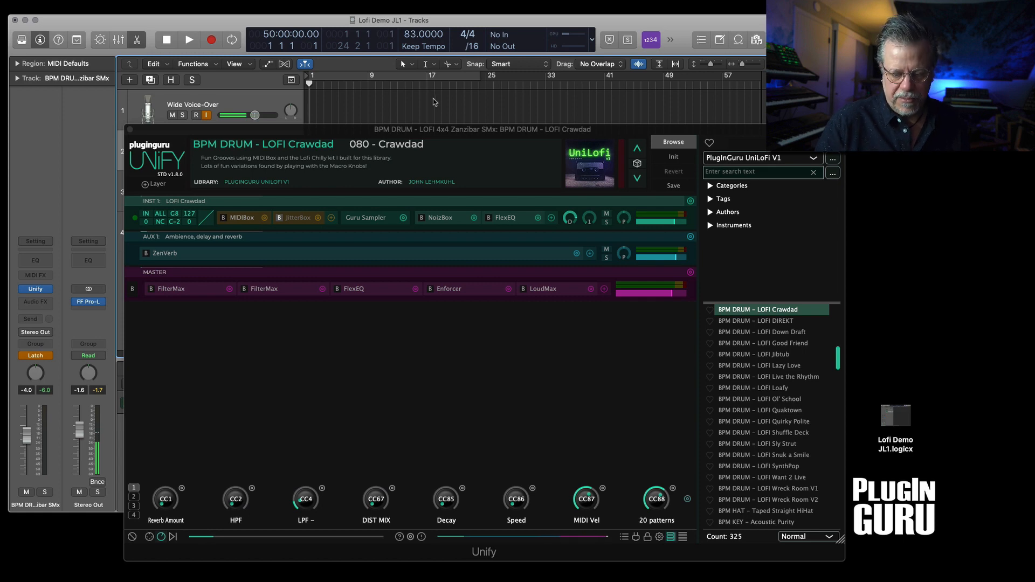
pyautogui.press('r')
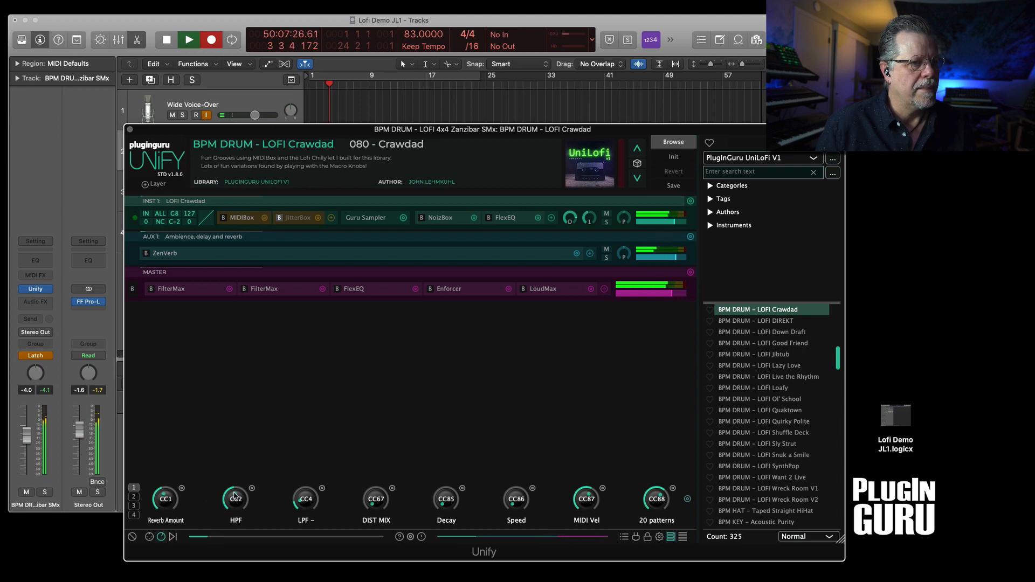
pyautogui.moveTo(234, 495); pyautogui.dragTo(232, 517)
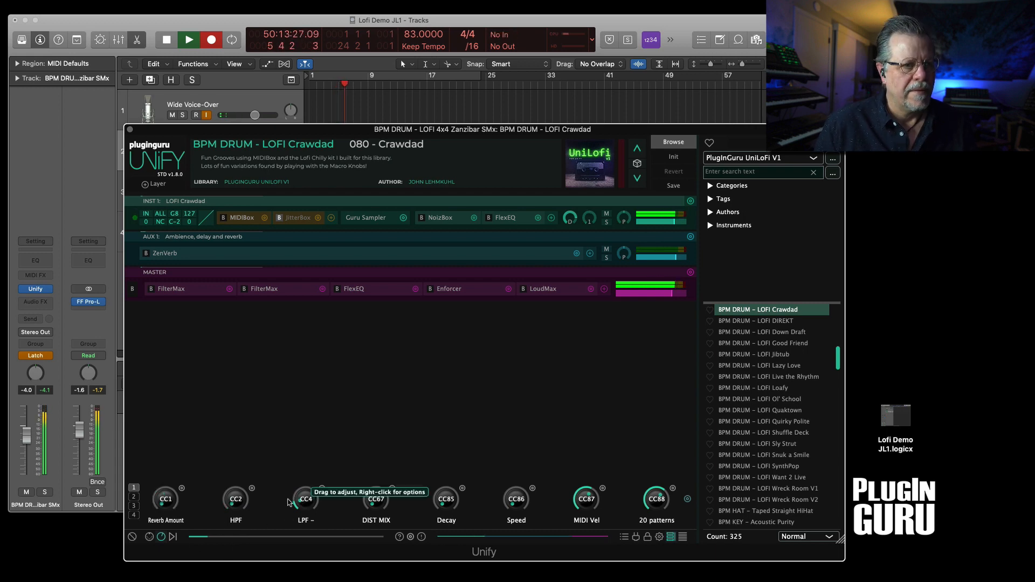
pyautogui.moveTo(517, 501); pyautogui.dragTo(515, 549)
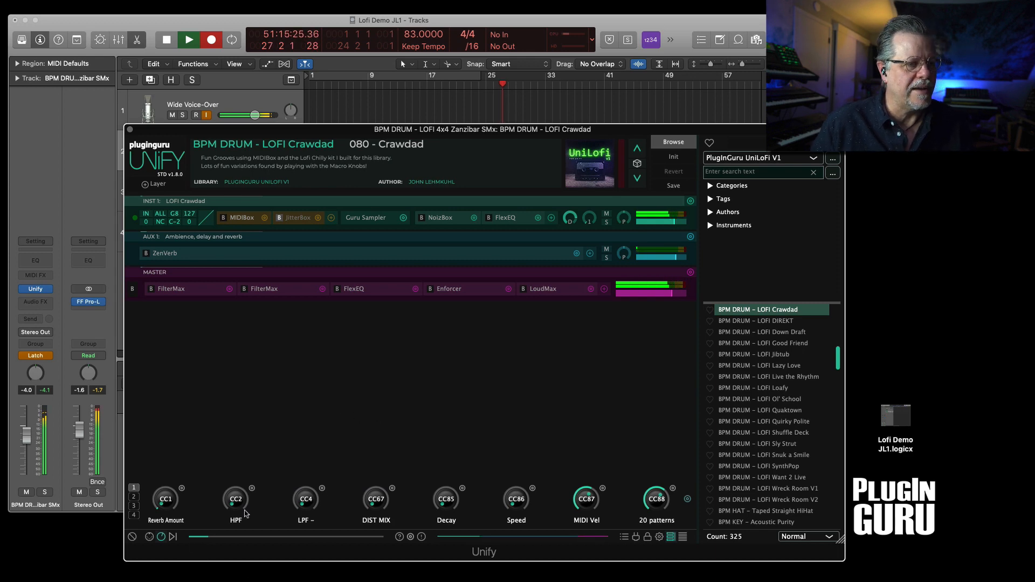
# Continue the recording with an HPF rise, return HPF and Reverb Amount to minimum, and vary the Speed macro.
pyautogui.moveTo(236, 496); pyautogui.dragTo(235, 443)
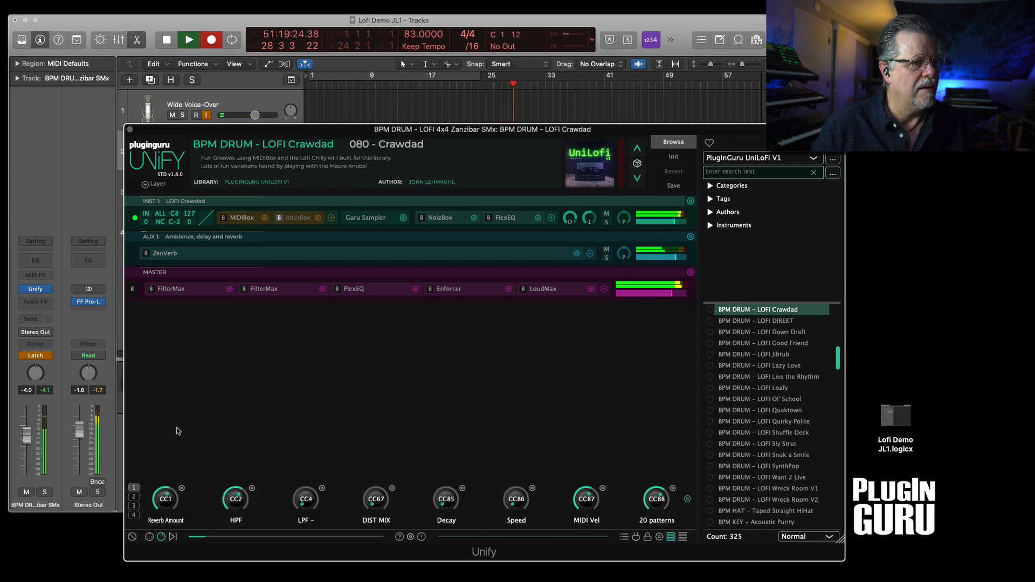
pyautogui.moveTo(173, 495); pyautogui.dragTo(161, 580)
pyautogui.moveTo(233, 498); pyautogui.dragTo(240, 577)
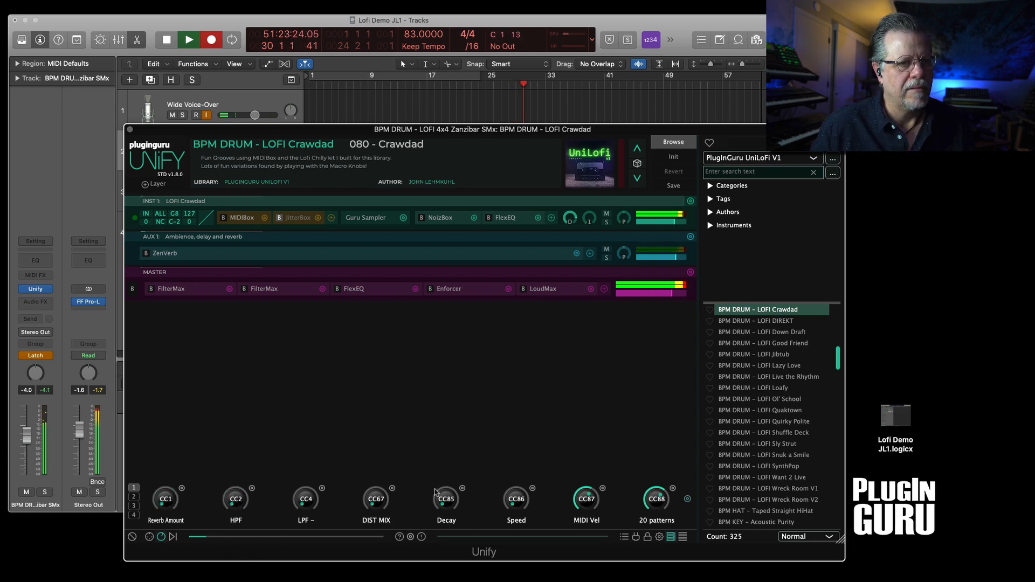
pyautogui.moveTo(515, 497); pyautogui.dragTo(516, 532)
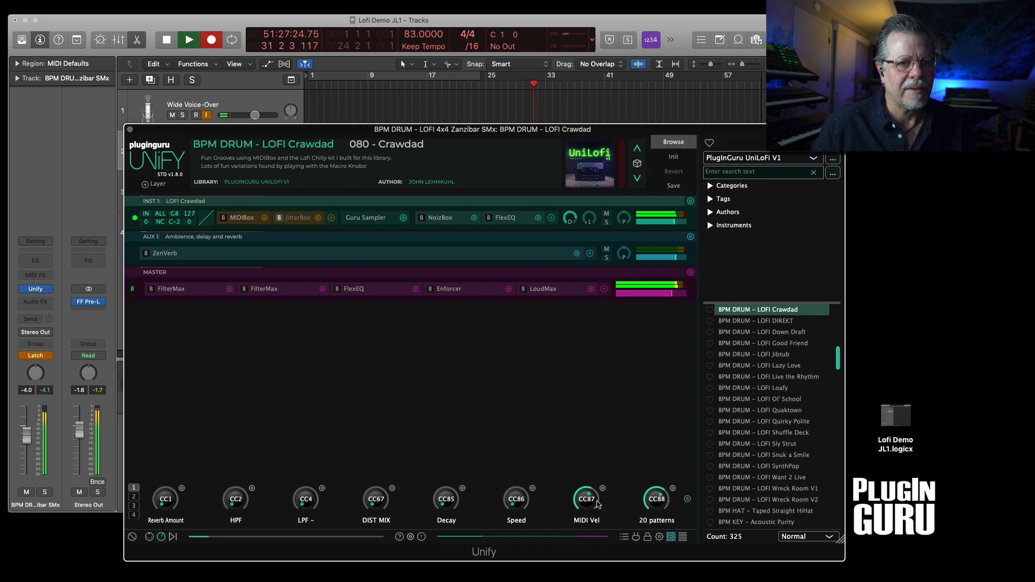
pyautogui.moveTo(517, 481); pyautogui.dragTo(512, 512)
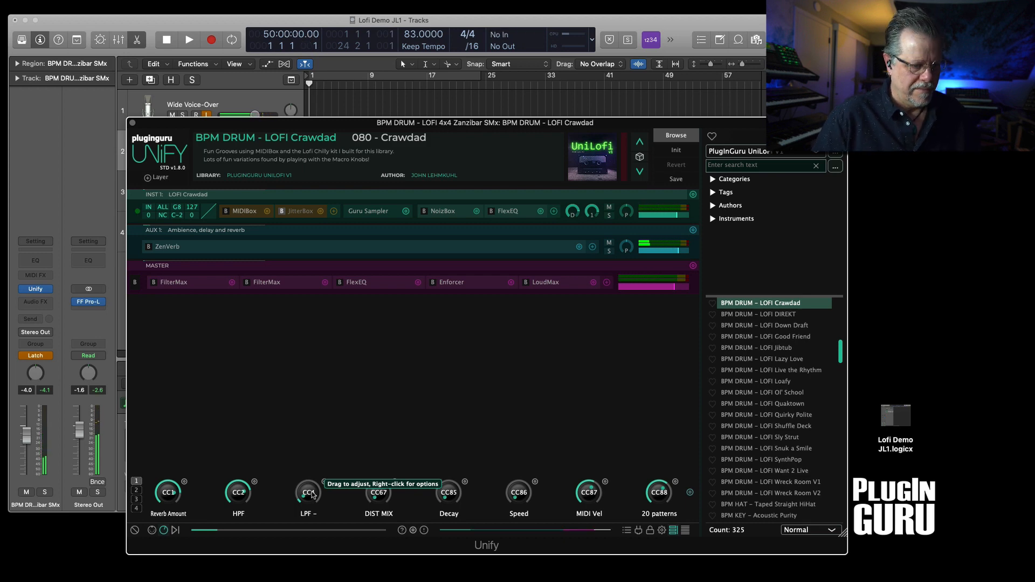
# Play the drum take from the start in Latch mode and automate the DIST MIX and HPF macros.
pyautogui.press('space')
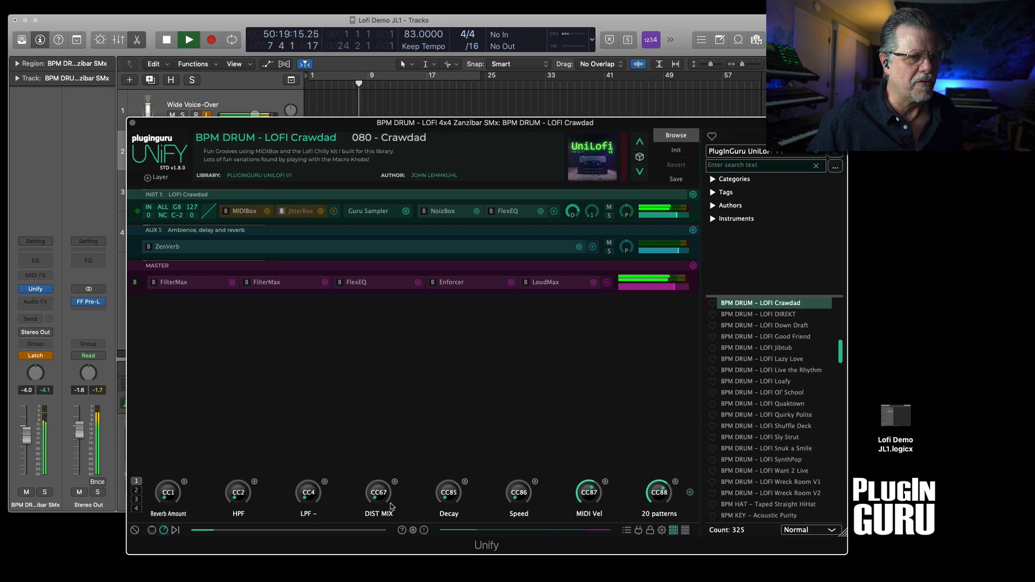
pyautogui.moveTo(384, 496); pyautogui.dragTo(374, 566)
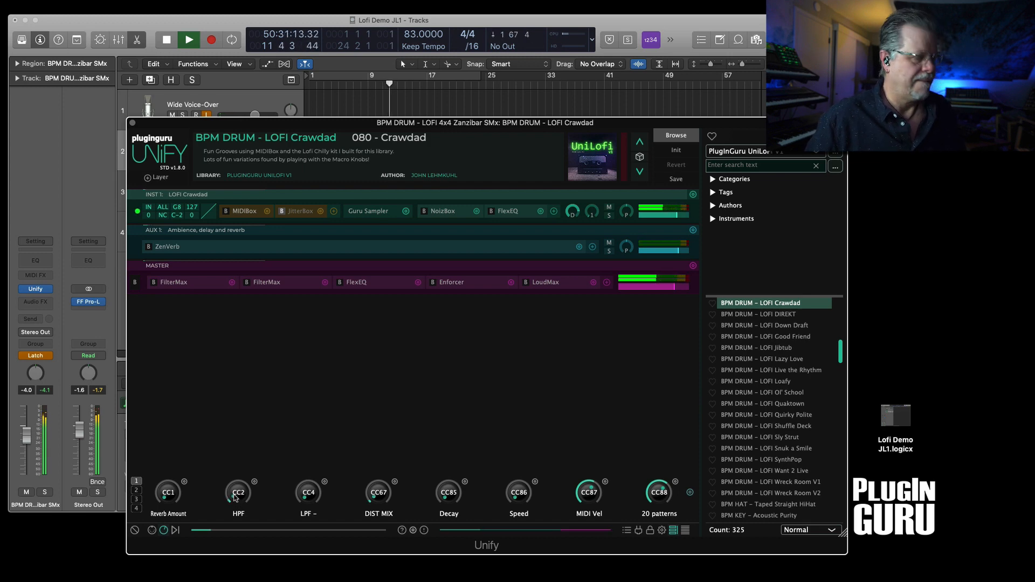
pyautogui.moveTo(234, 495); pyautogui.dragTo(233, 488)
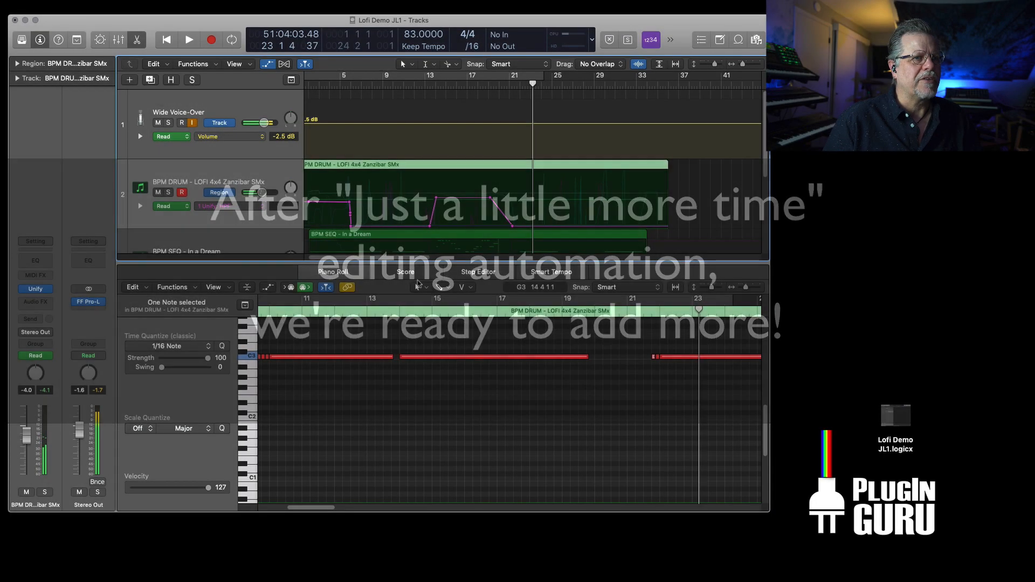
# Hide the Piano Roll editor, zoom the Tracks area out to fit all the regions and deselect the drum region.
pyautogui.moveTo(414, 261); pyautogui.dragTo(428, 492)
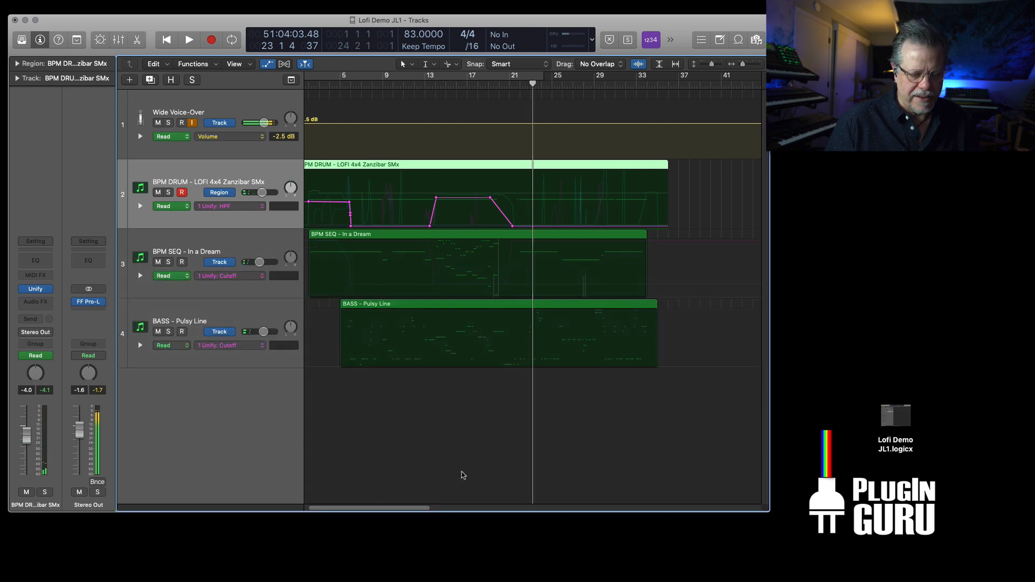
pyautogui.press('super+Left')
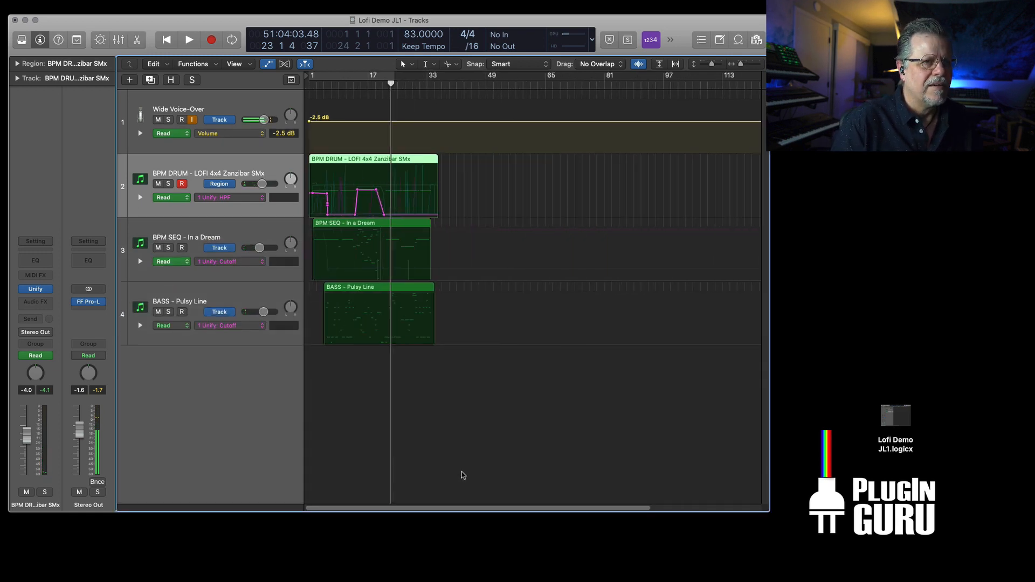
pyautogui.click(461, 505)
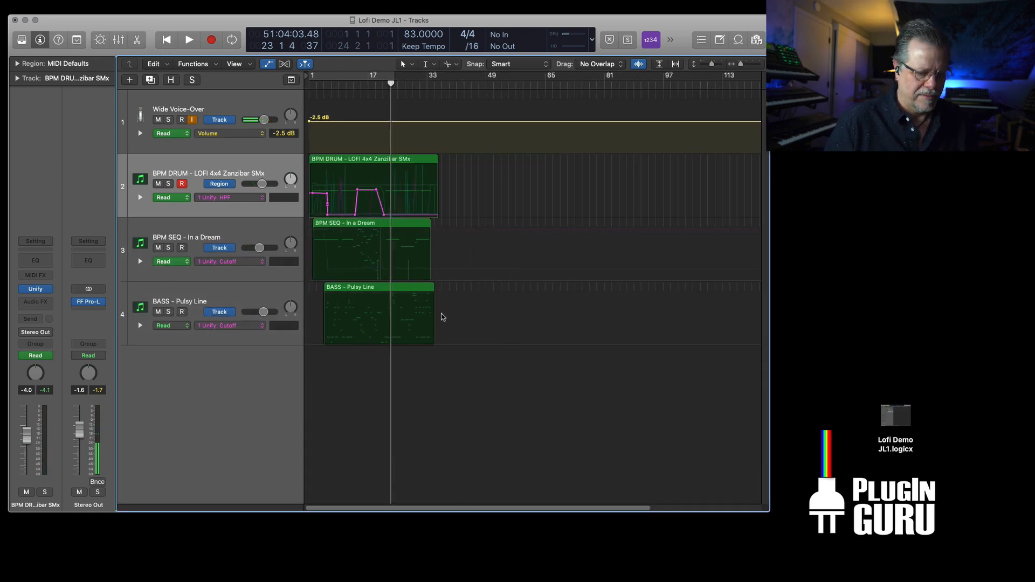
pyautogui.press('p')
pyautogui.press('p')
# Duplicate the BASS - Pulsy Line track without its region and open the new track's Unify window.
pyautogui.click(219, 294)
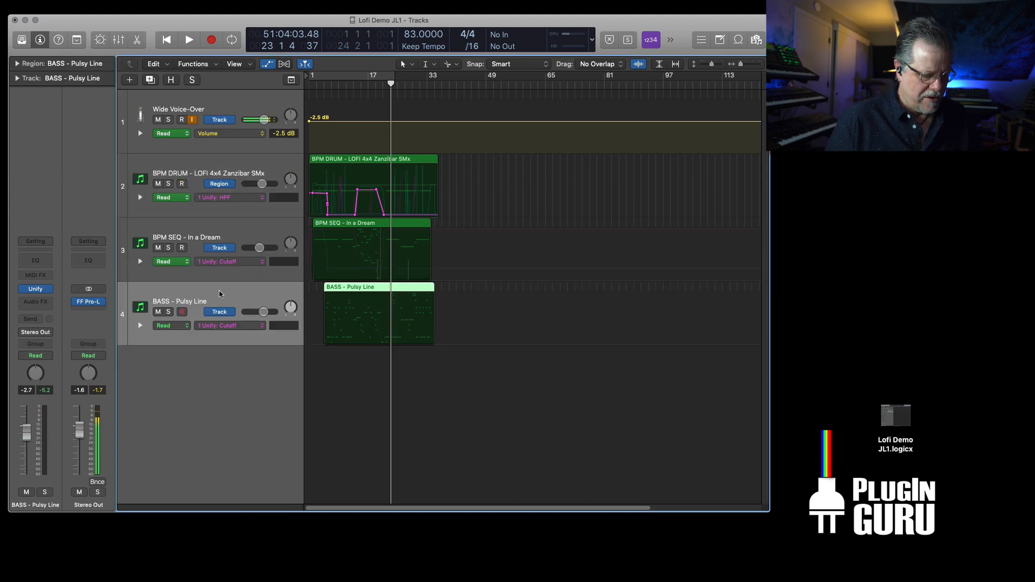
pyautogui.press('super+d')
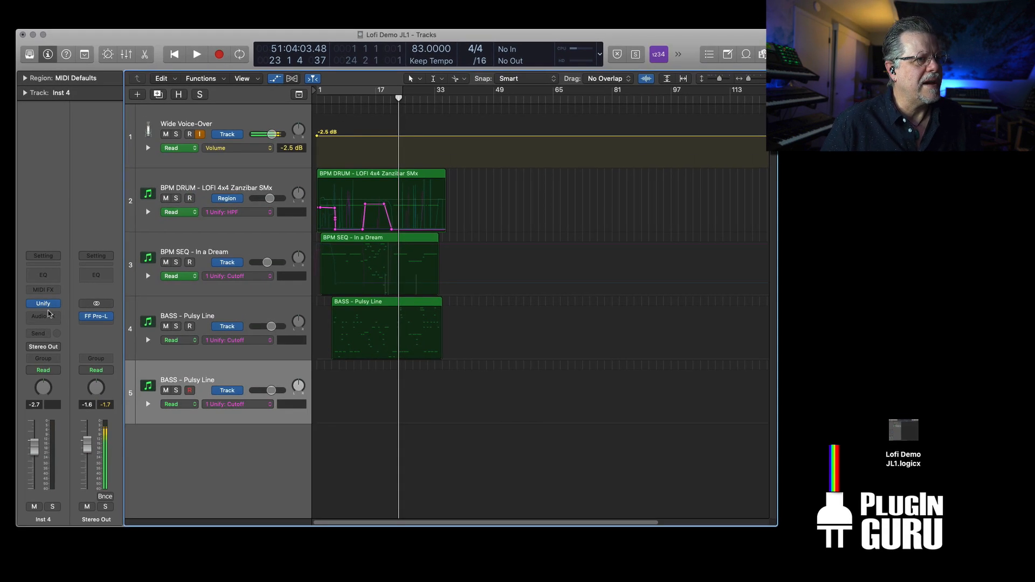
pyautogui.click(46, 304)
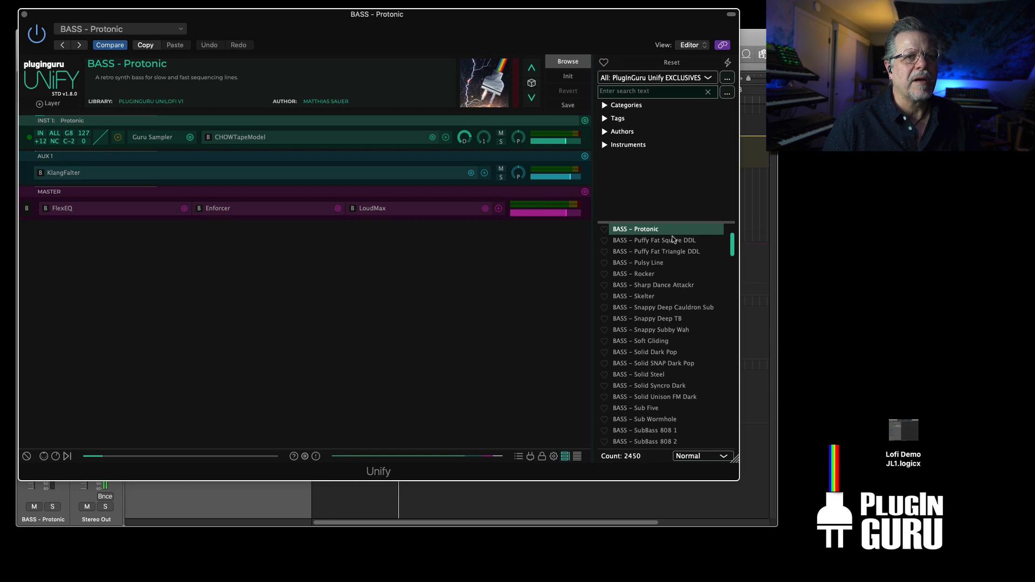
# Limit the patch list to the PlugInGuru UniLoFi V1 library and load BPM SFX - Upbeat Snare Noiz 3.
pyautogui.click(665, 80)
pyautogui.click(664, 180)
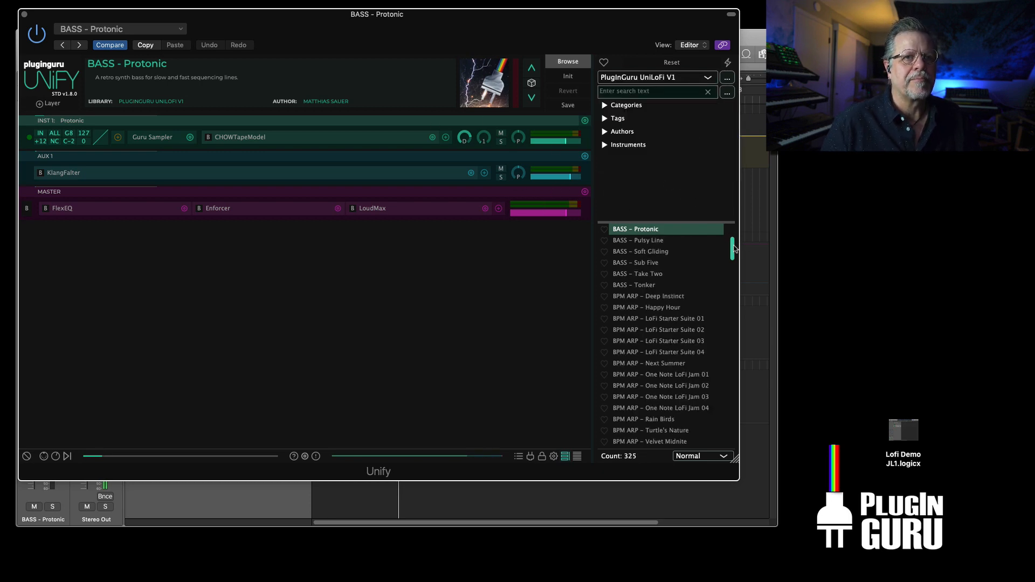
pyautogui.moveTo(734, 249); pyautogui.dragTo(751, 326)
pyautogui.scroll(-1, 666, 377)
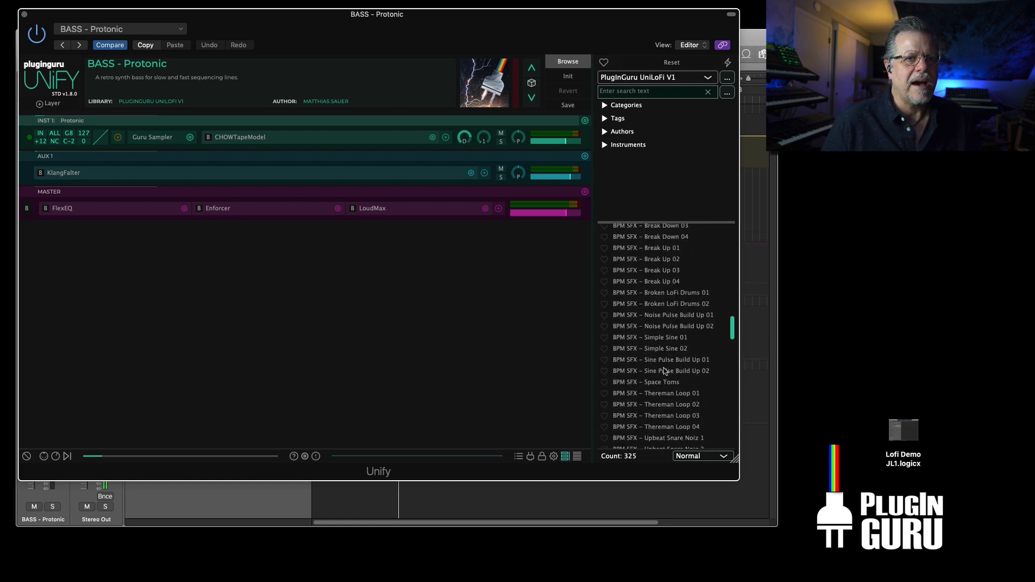
pyautogui.scroll(-4, 680, 425)
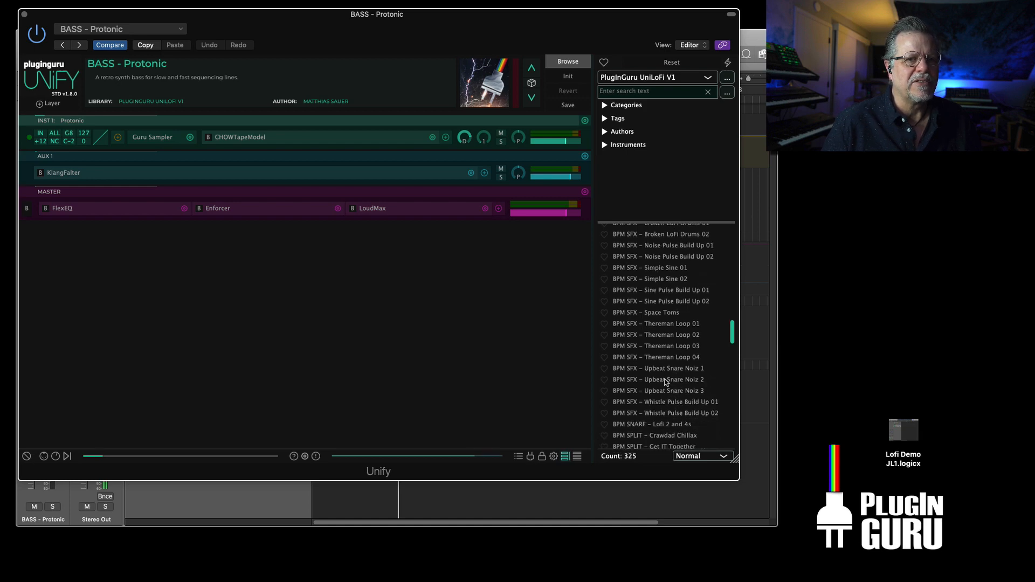
pyautogui.click(661, 392)
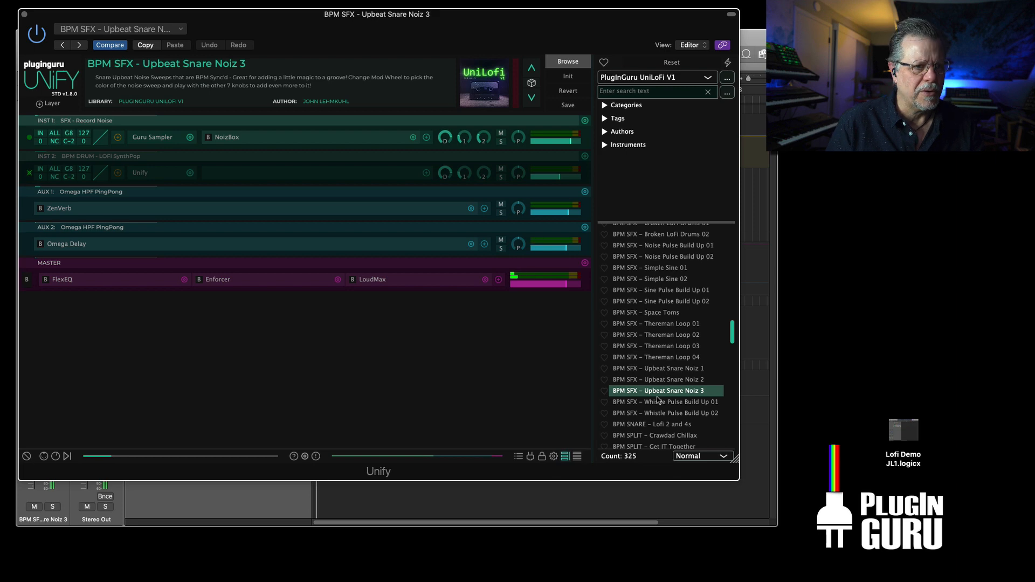
# Play the project from bar 5 and raise the snare noise patch's master level to +2.00 dB.
pyautogui.click(645, 503)
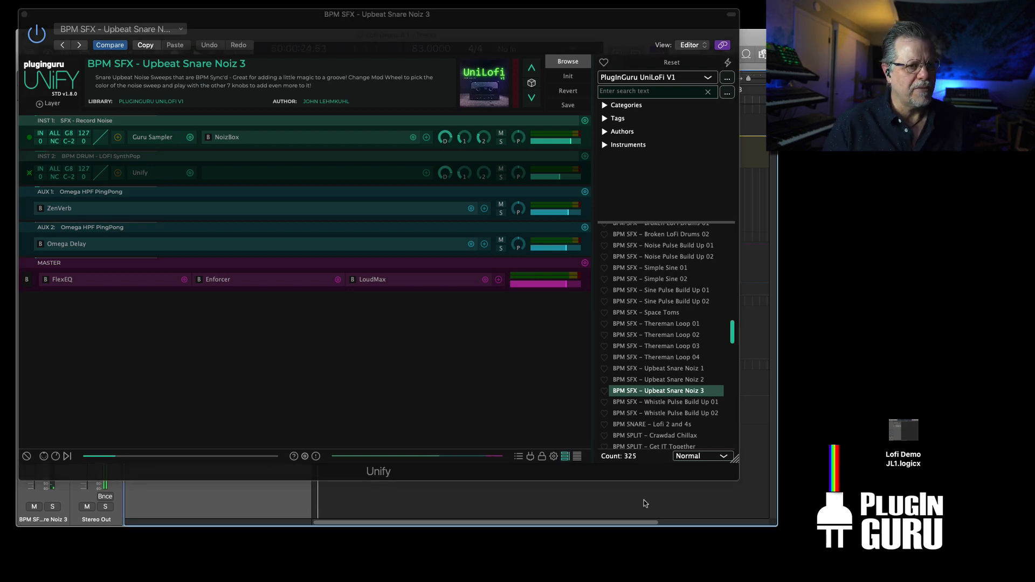
pyautogui.press('/')
pyautogui.write('5')
pyautogui.press('Return')
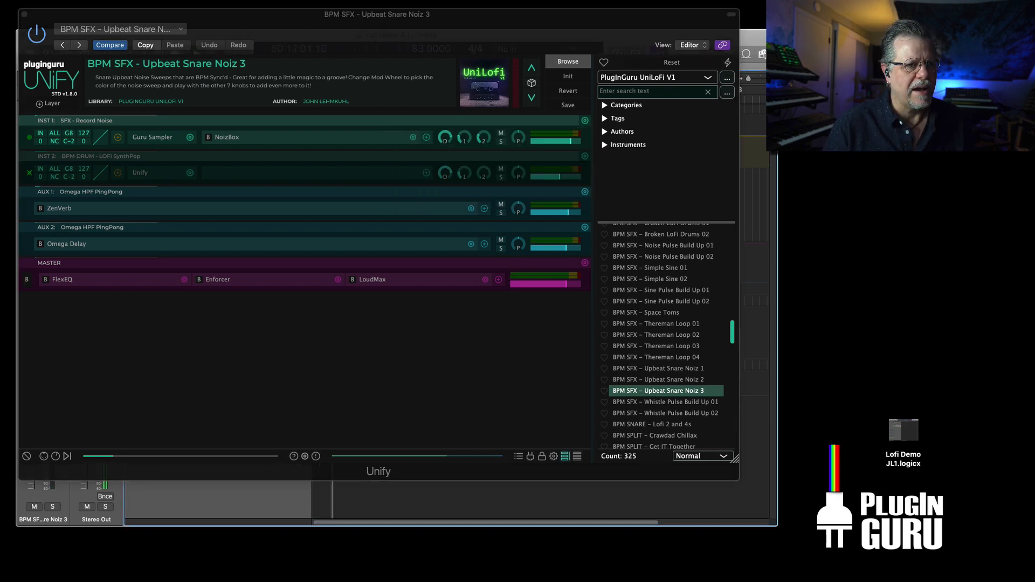
pyautogui.press('space')
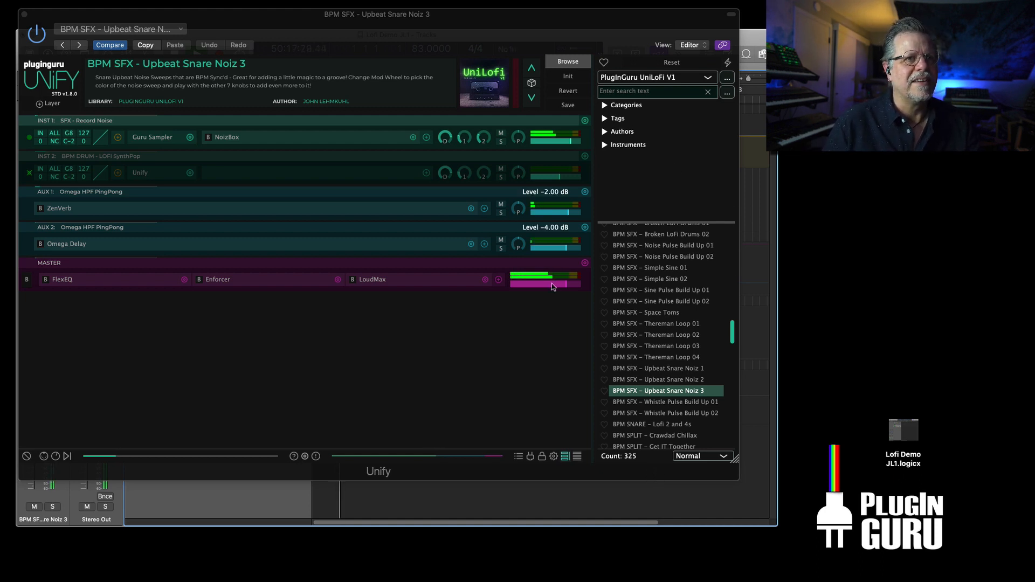
pyautogui.moveTo(551, 282); pyautogui.dragTo(553, 283)
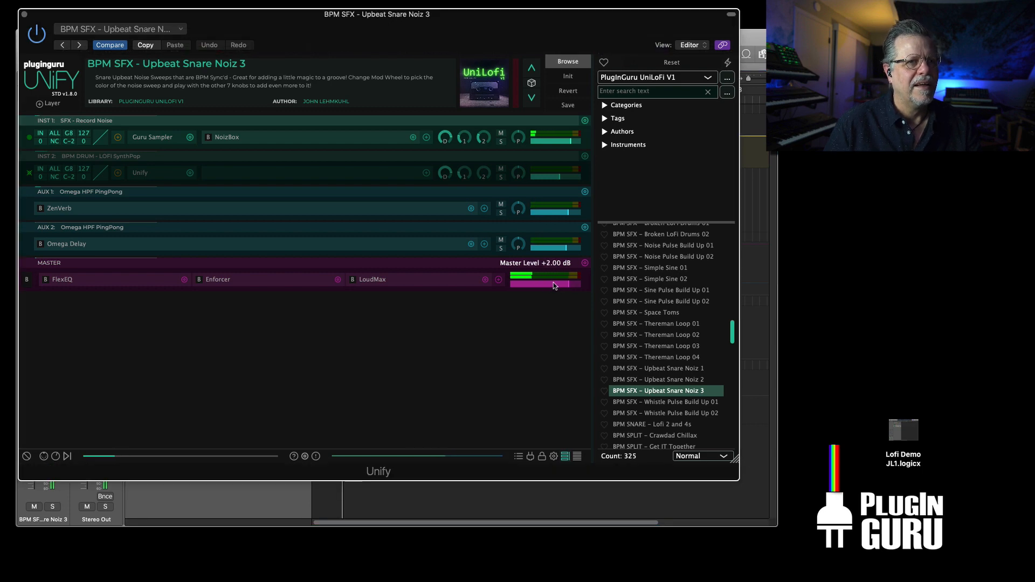
# Open the Guru Sampler of the SFX - Record Noise layer, raise its Coarse tuning and adjust the filter Cutoff.
pyautogui.click(150, 136)
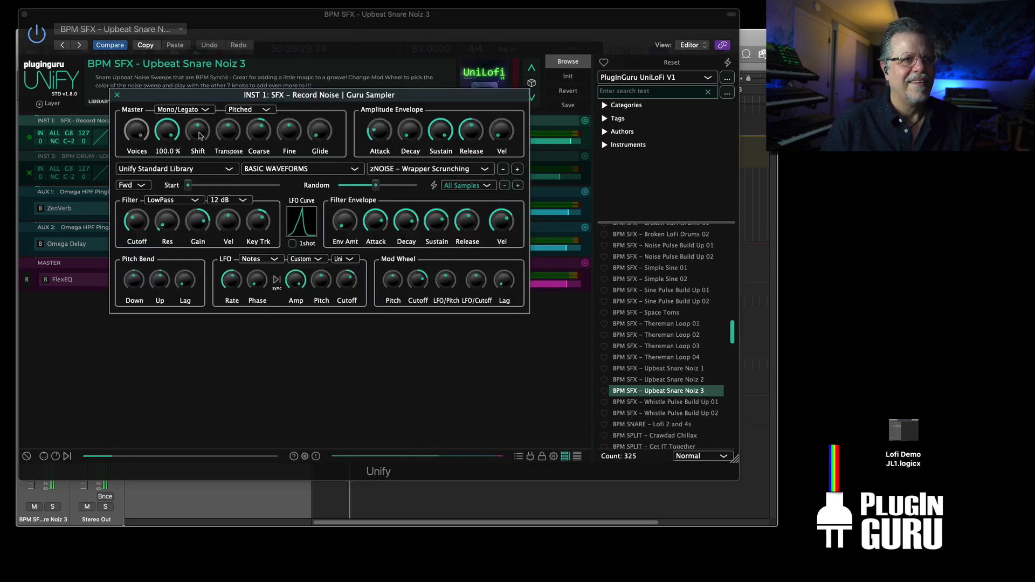
pyautogui.moveTo(253, 131); pyautogui.dragTo(254, 111)
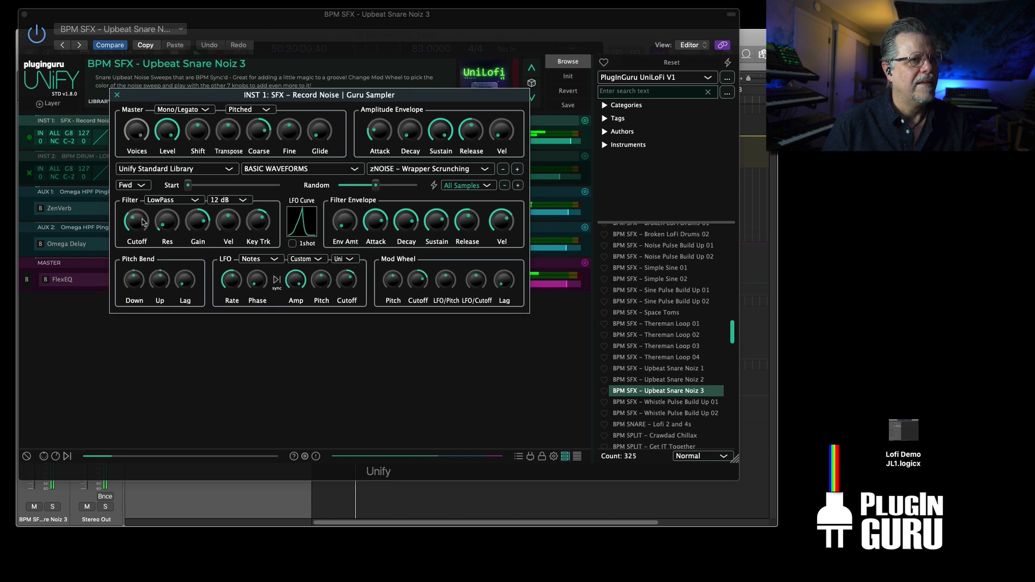
pyautogui.moveTo(141, 220); pyautogui.dragTo(143, 202)
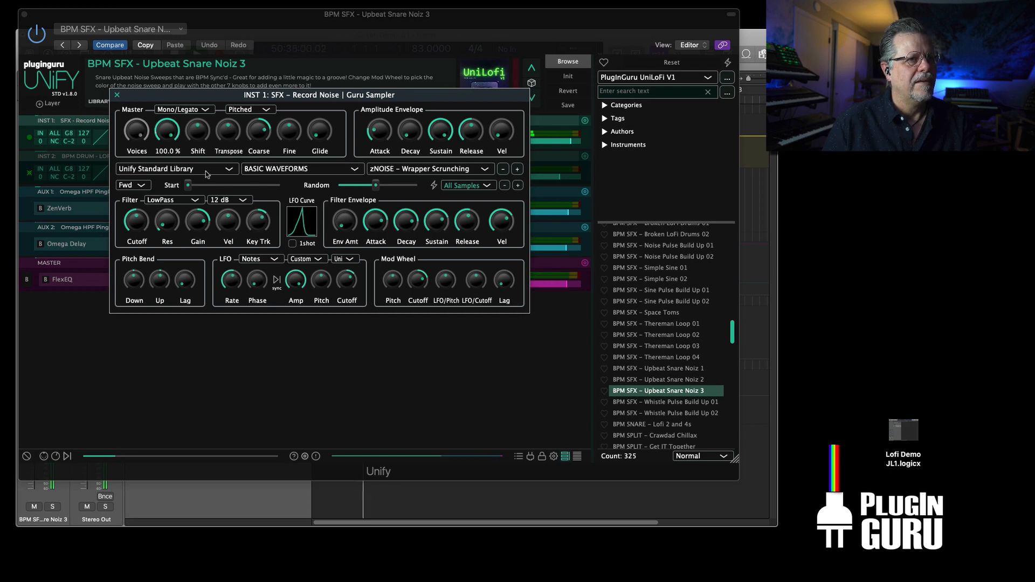
# Reshape the sampler's custom LFO curve with a slower, more curved rise and a faster fall, and close the sampler editor.
pyautogui.click(303, 224)
pyautogui.moveTo(342, 440); pyautogui.dragTo(325, 447)
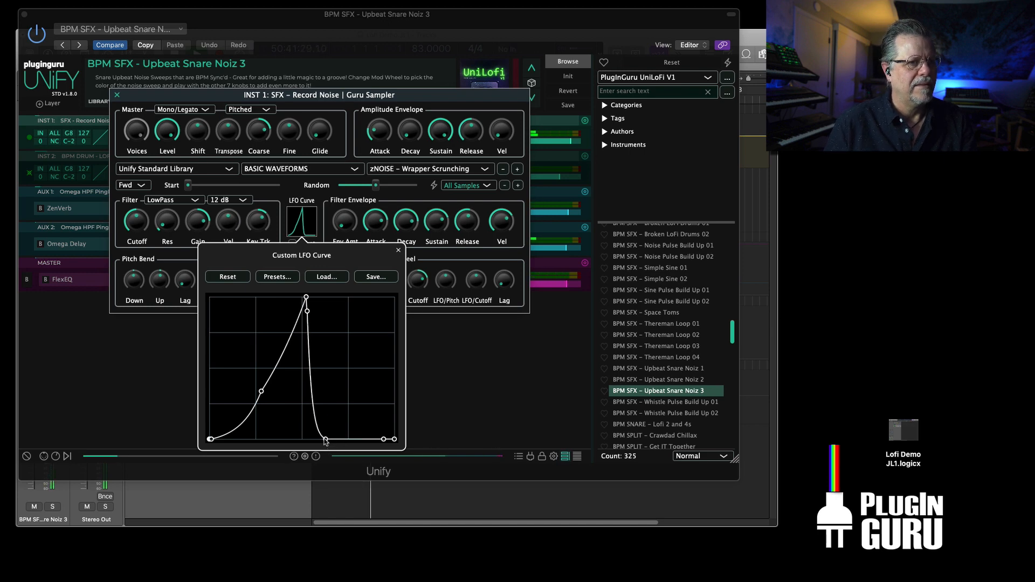
pyautogui.moveTo(261, 391); pyautogui.dragTo(227, 436)
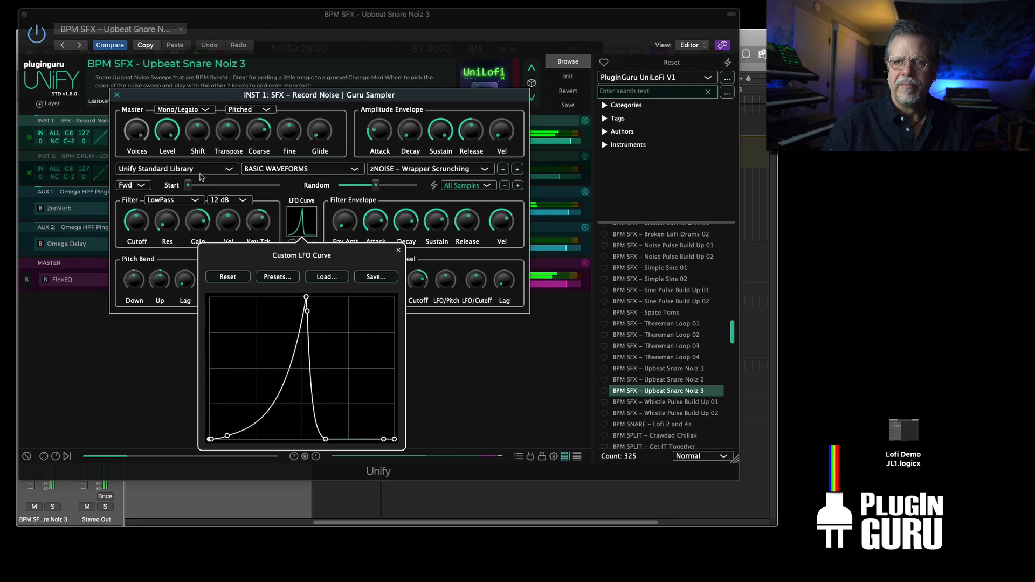
pyautogui.click(118, 96)
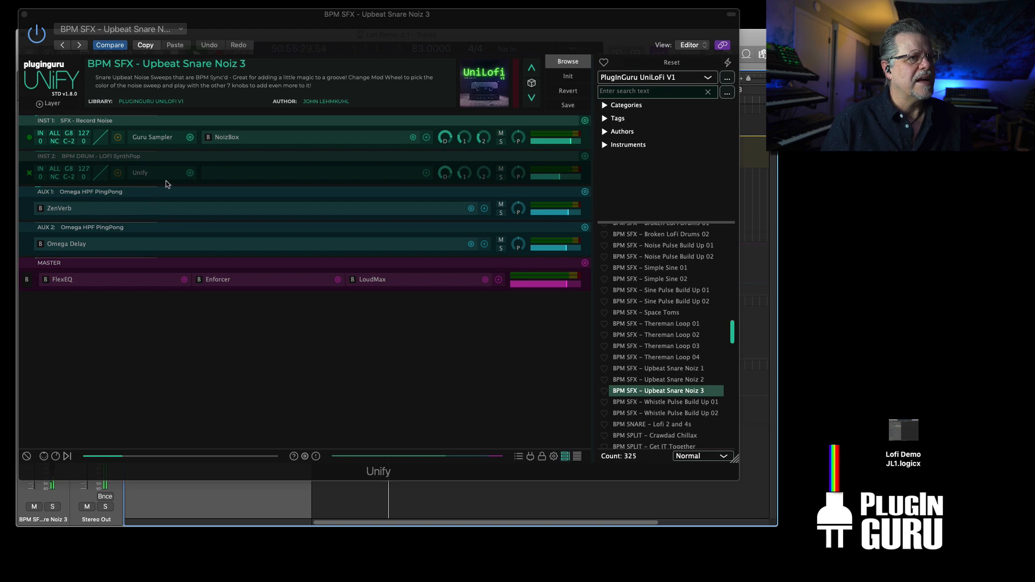
# Switch on the INST 2 BPM DRUM - LOFI SynthPop layer and delete it from the patch.
pyautogui.click(33, 172)
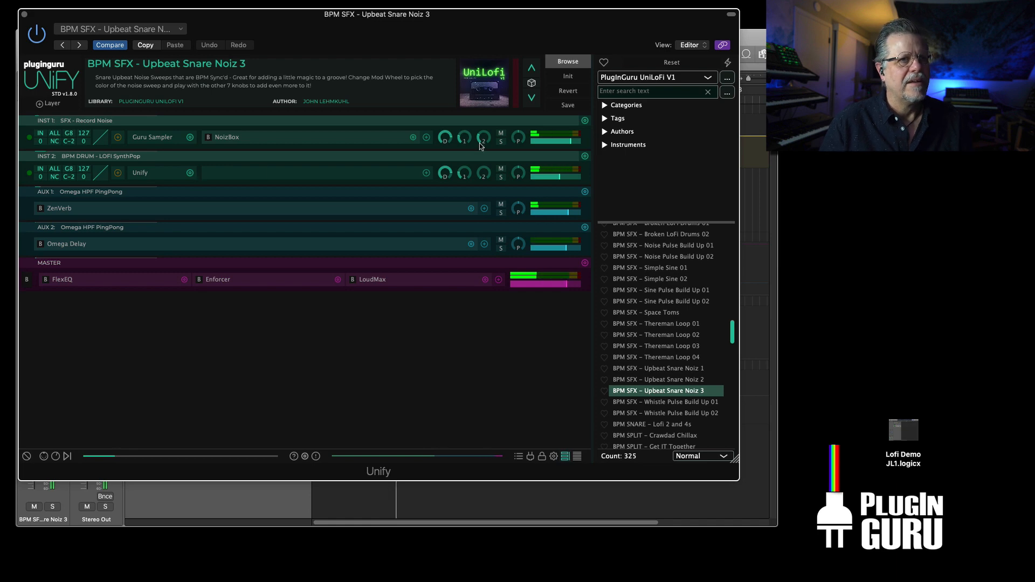
pyautogui.click(585, 156)
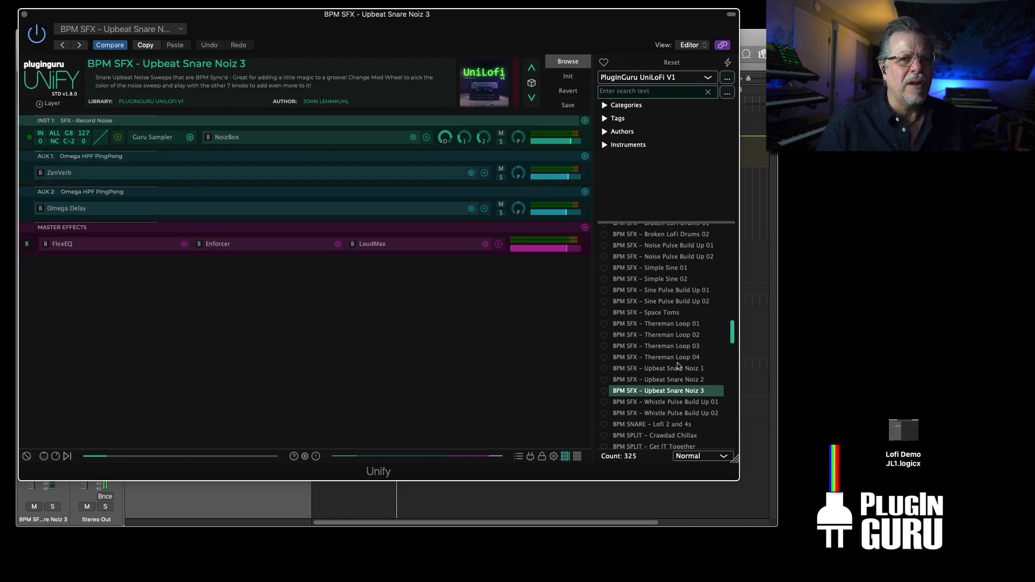
# Load the SFX - Noise Down Sweep 1 patch into a new Unify layer of the snare noise patch and show the on-screen keyboard.
pyautogui.scroll(1, 677, 365)
pyautogui.scroll(-10, 678, 363)
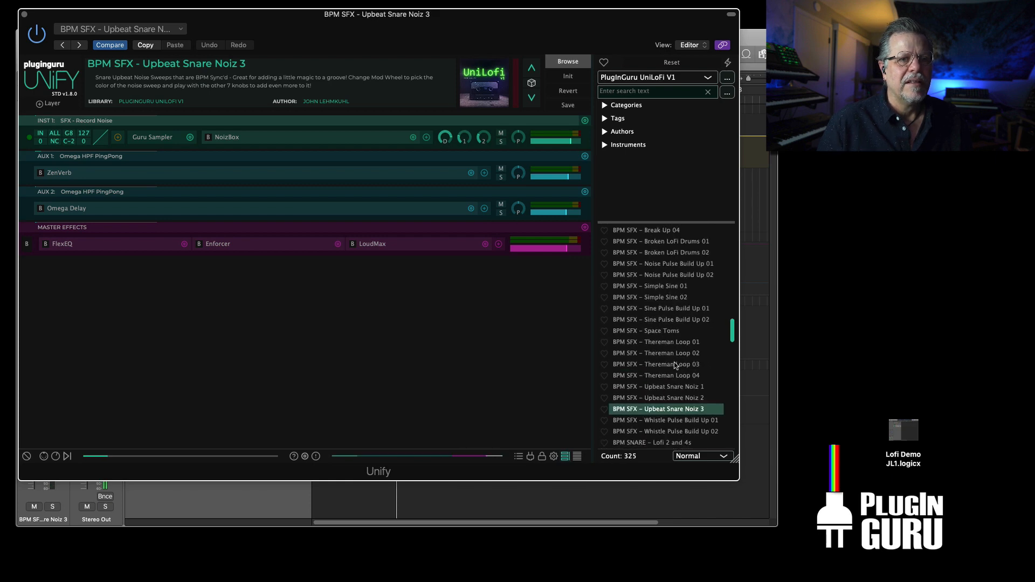
pyautogui.scroll(-15, 667, 365)
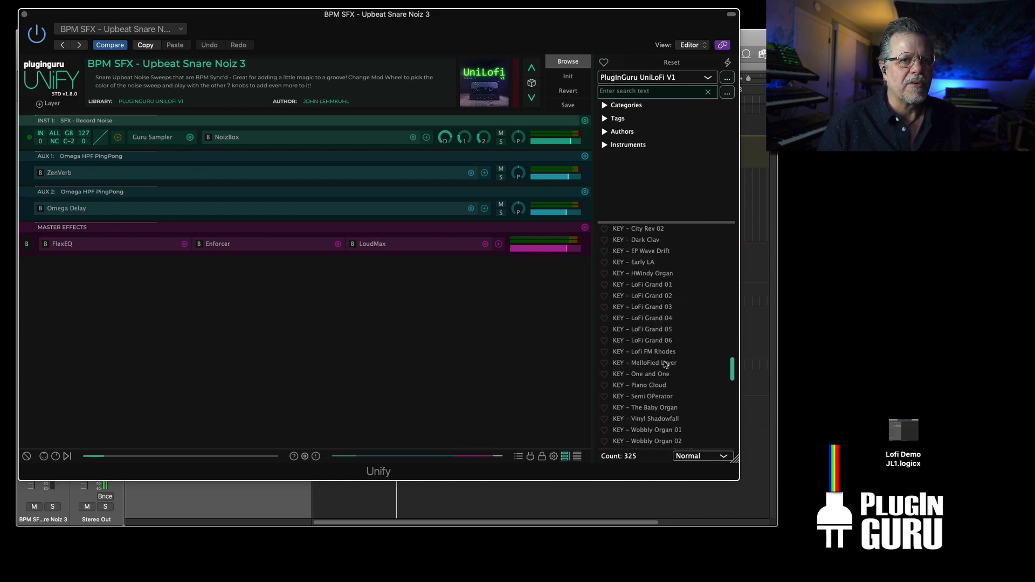
pyautogui.scroll(-15, 663, 366)
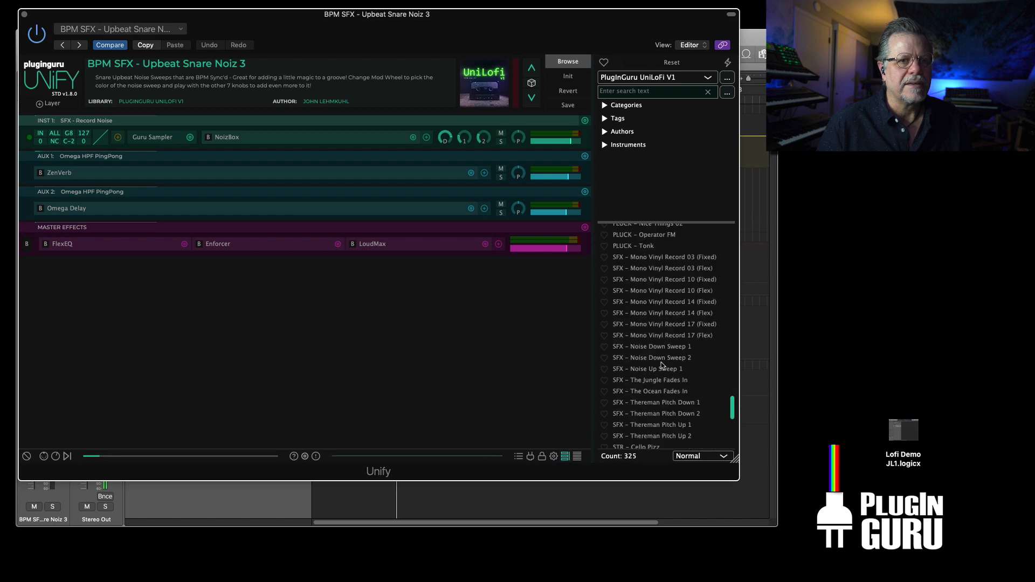
pyautogui.scroll(1, 663, 366)
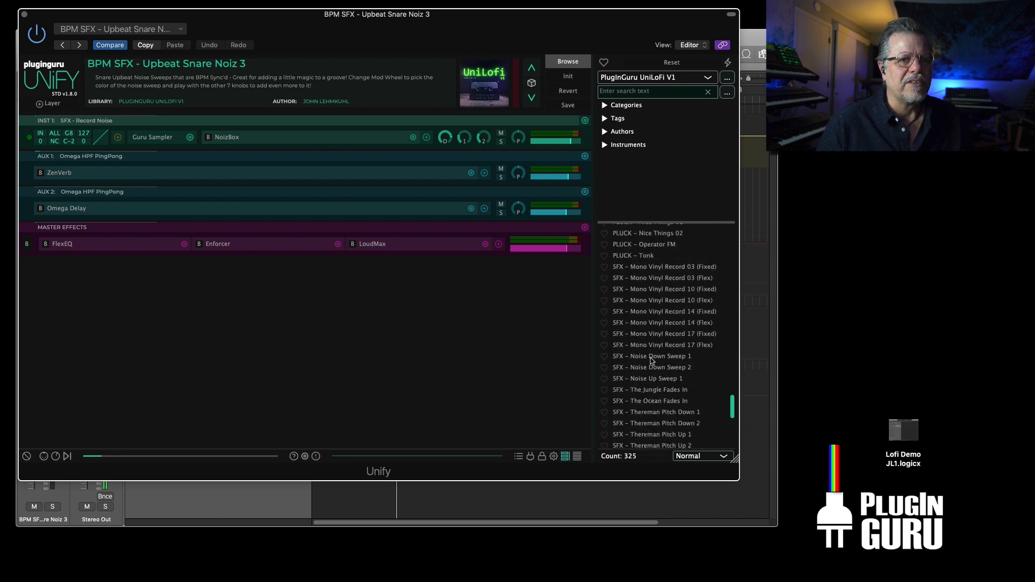
pyautogui.rightClick(649, 357)
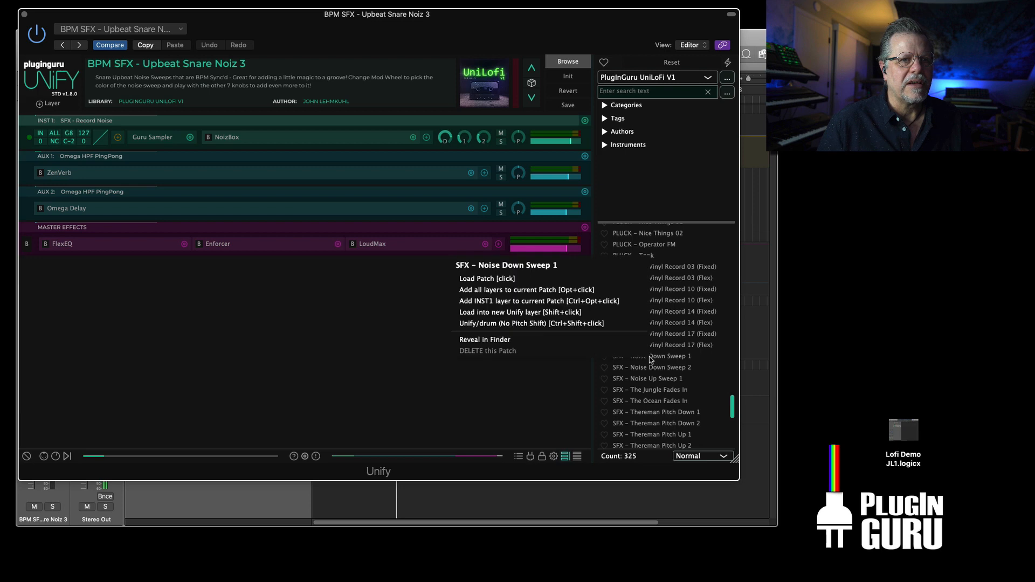
pyautogui.click(492, 313)
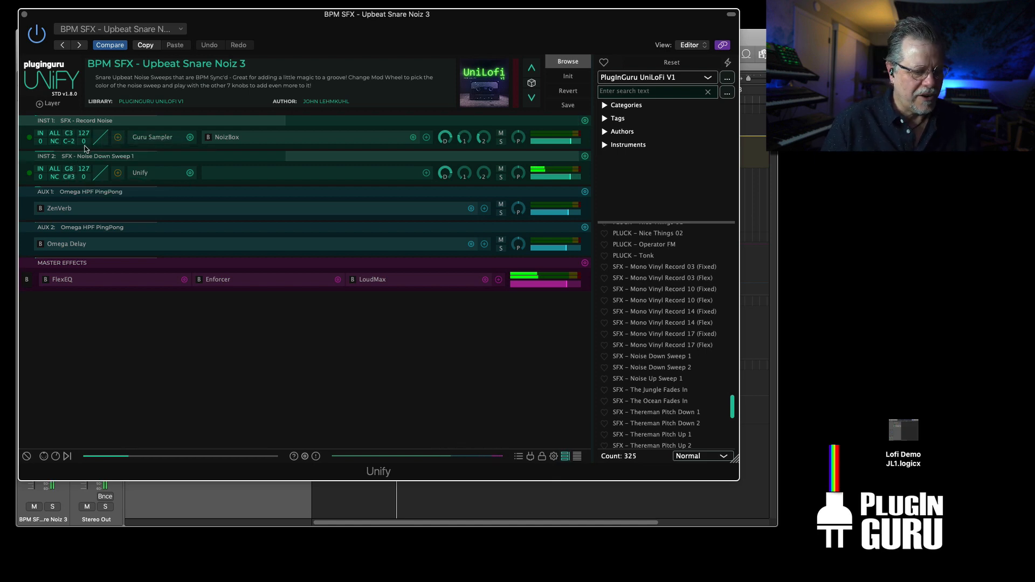
pyautogui.click(44, 456)
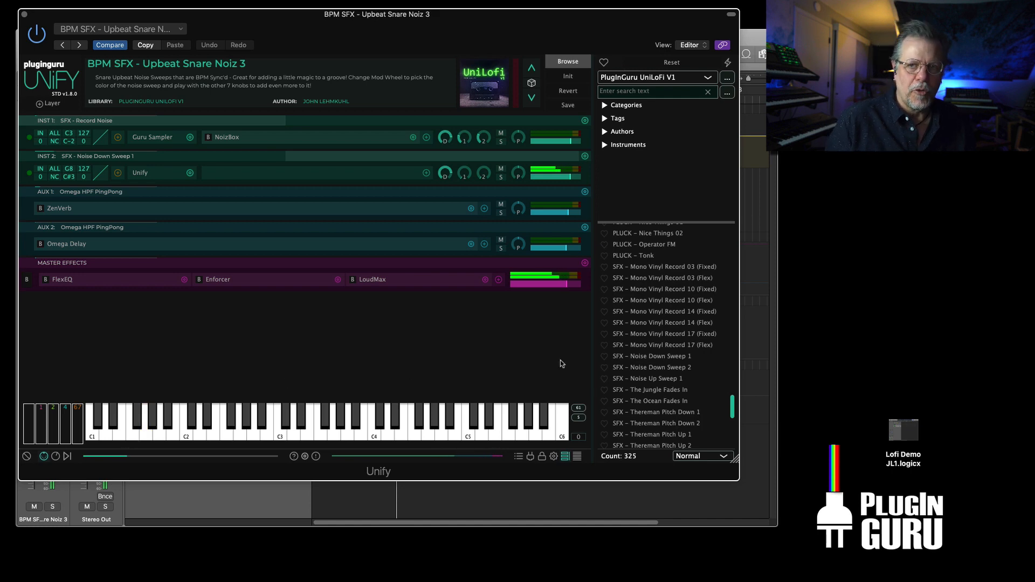
# Close the plug-in window and start recording on the BPM SFX - Upbeat Snare Noiz 3 track from the project start.
pyautogui.press('super+w')
pyautogui.press('Return')
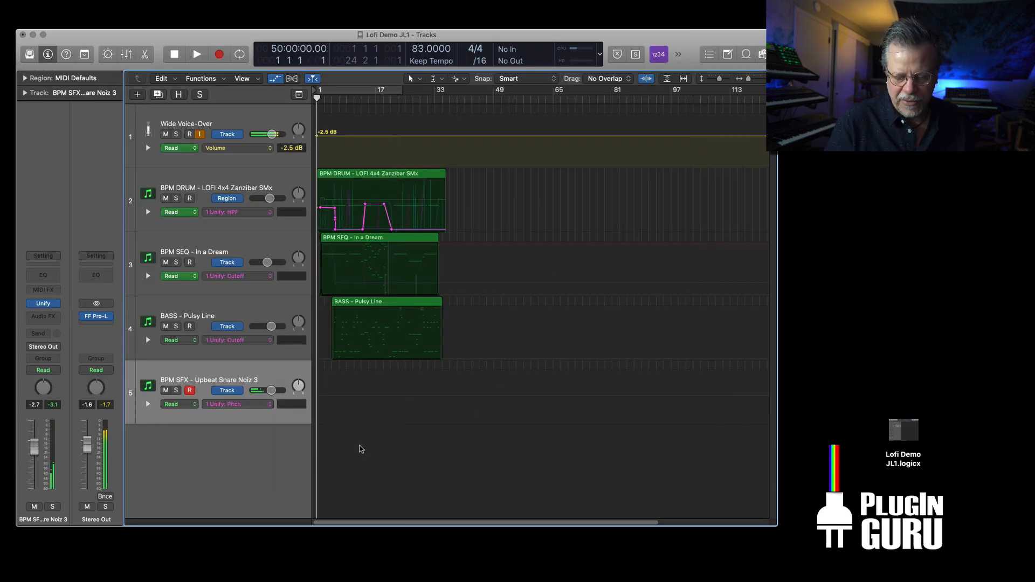
pyautogui.press('r')
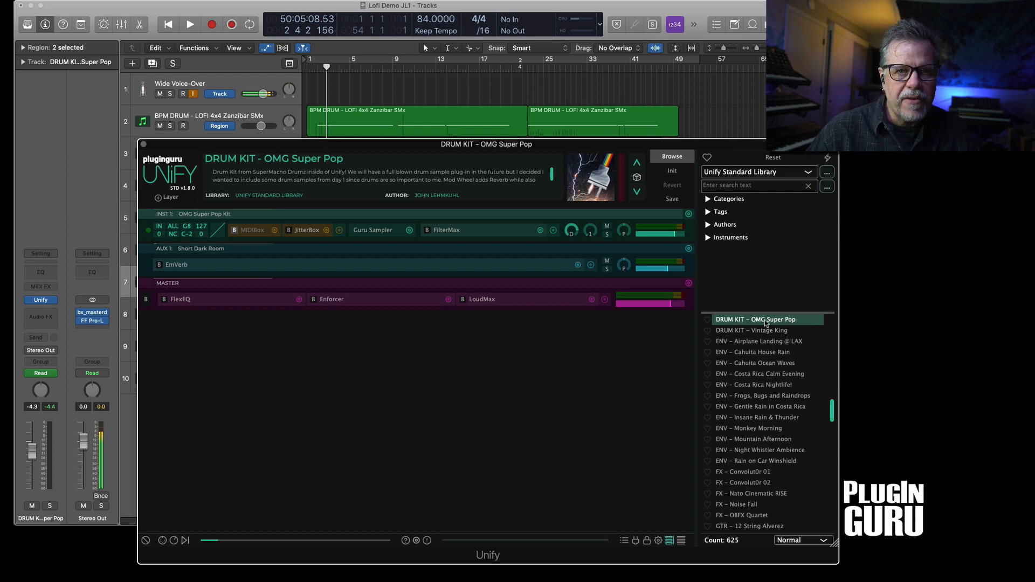
# Show the on-screen keyboard for the OMG Super Pop drum kit, audition a drum sound and close the plug-in window.
pyautogui.click(162, 540)
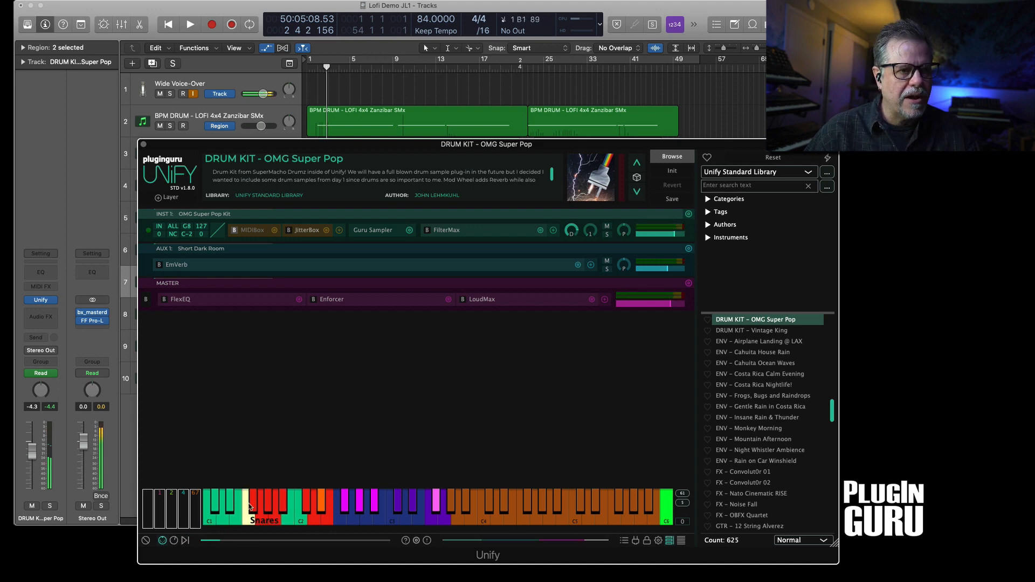
pyautogui.click(289, 516)
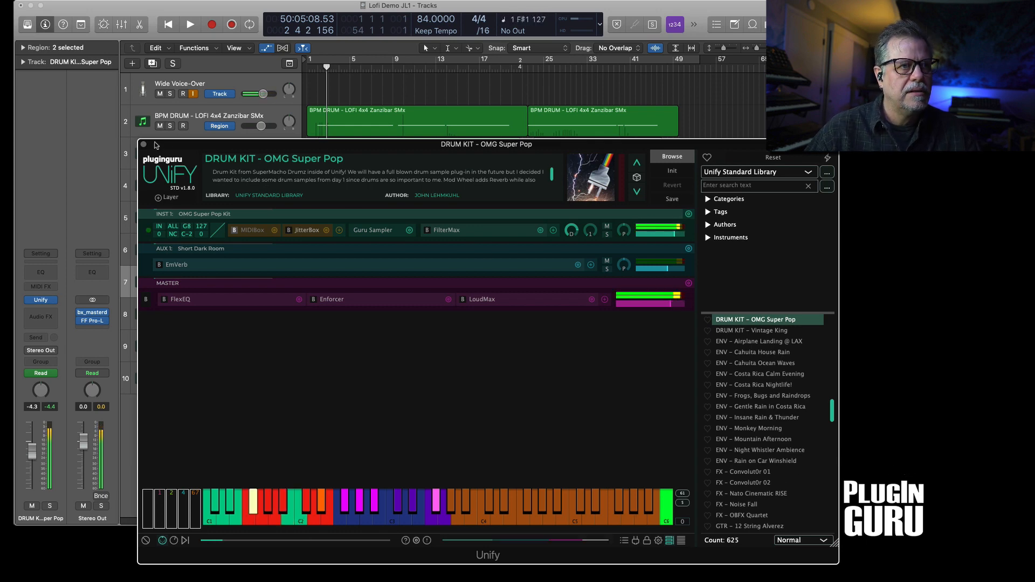
pyautogui.click(143, 145)
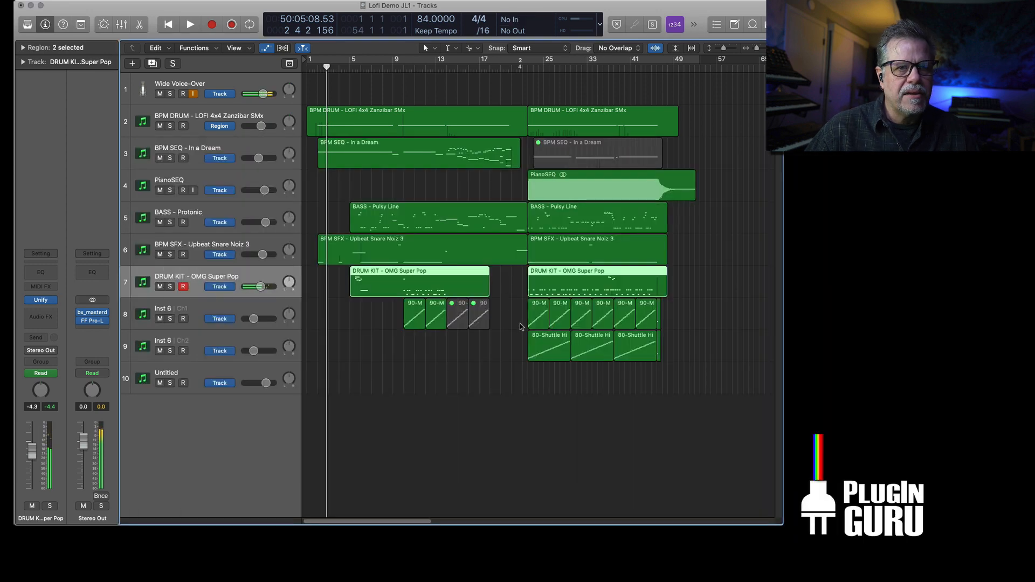
# Select the second section's DRUM KIT and Inst 6 regions, play them soloed, and turn solo off.
pyautogui.moveTo(517, 316); pyautogui.dragTo(542, 356)
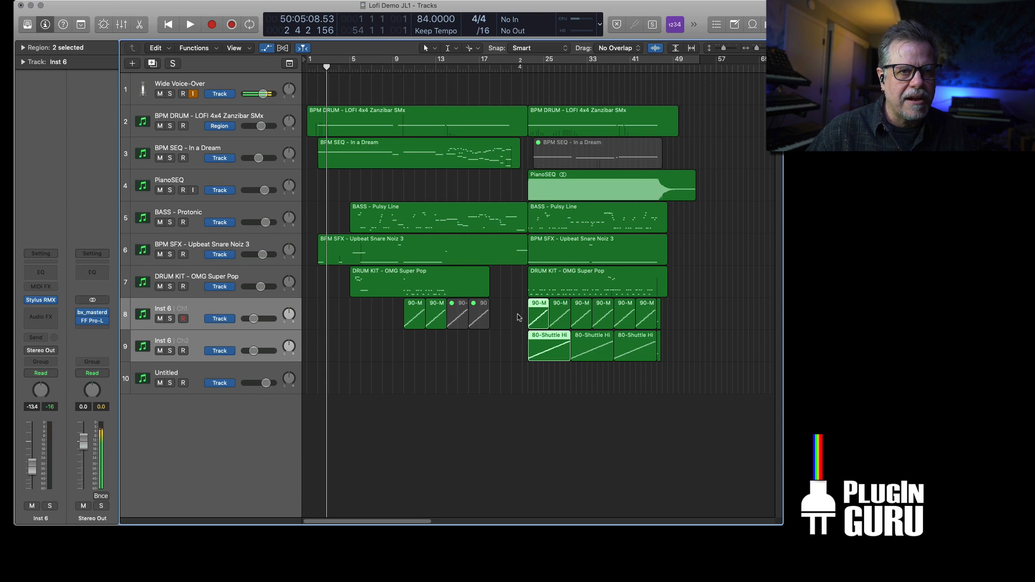
pyautogui.moveTo(514, 284); pyautogui.dragTo(727, 374)
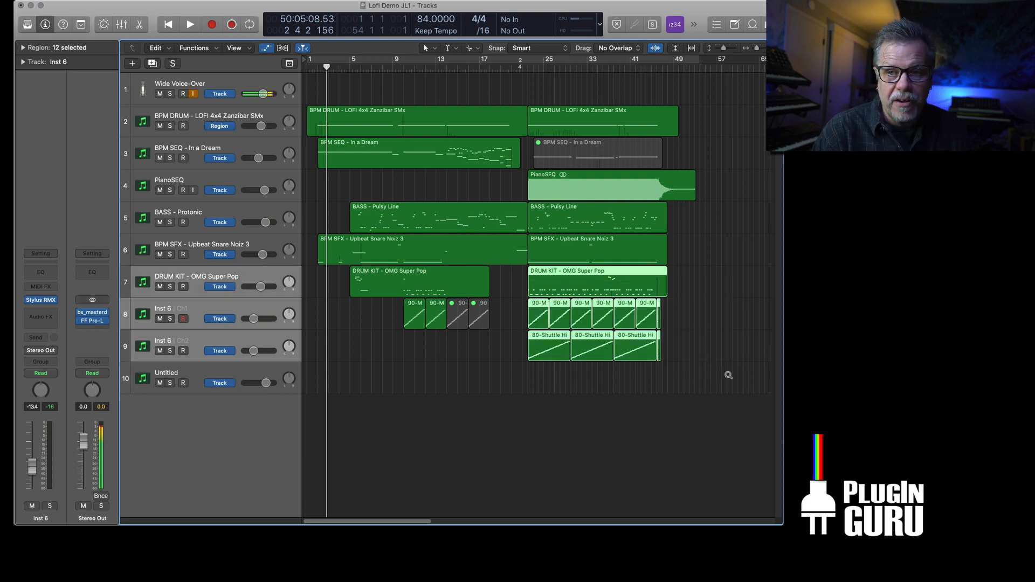
pyautogui.hotkey('ctrl', 'alt', 's')
pyautogui.hotkey('shift', 'space')
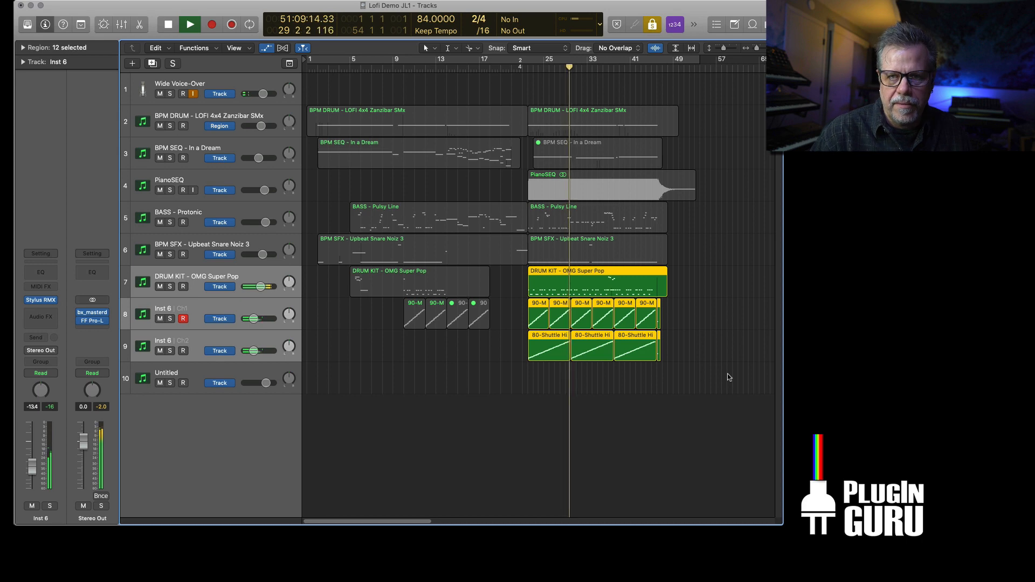
pyautogui.press('space')
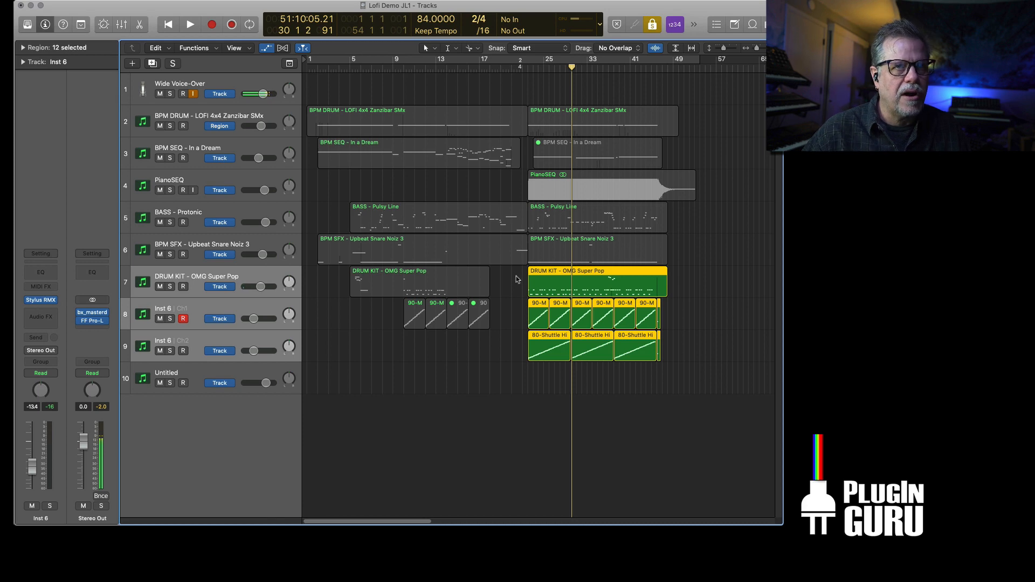
pyautogui.click(658, 30)
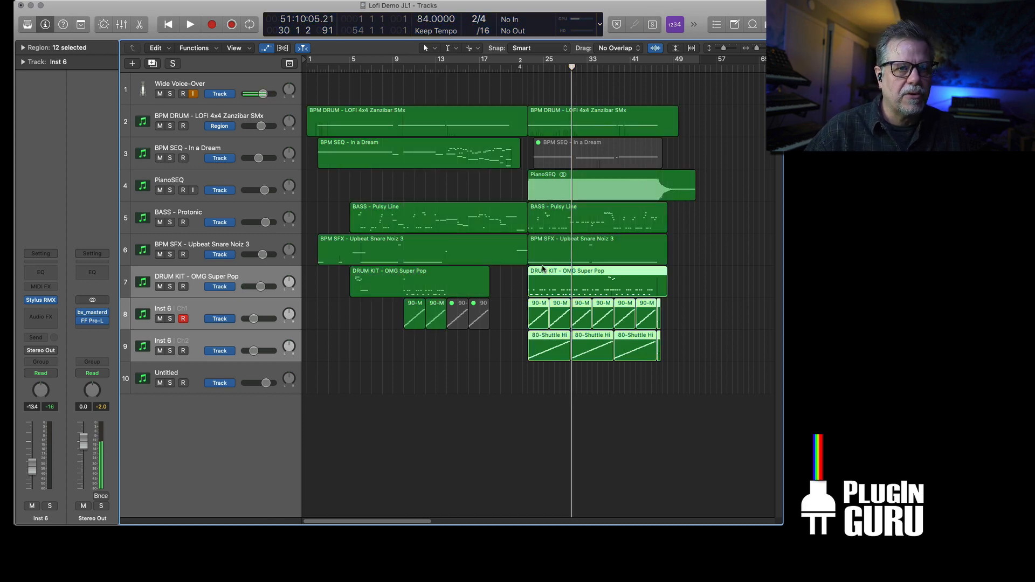
# Mute the selected drum regions, play the arrangement and unmute them during playback for comparison, and return to the start.
pyautogui.hotkey('ctrl', 'm')
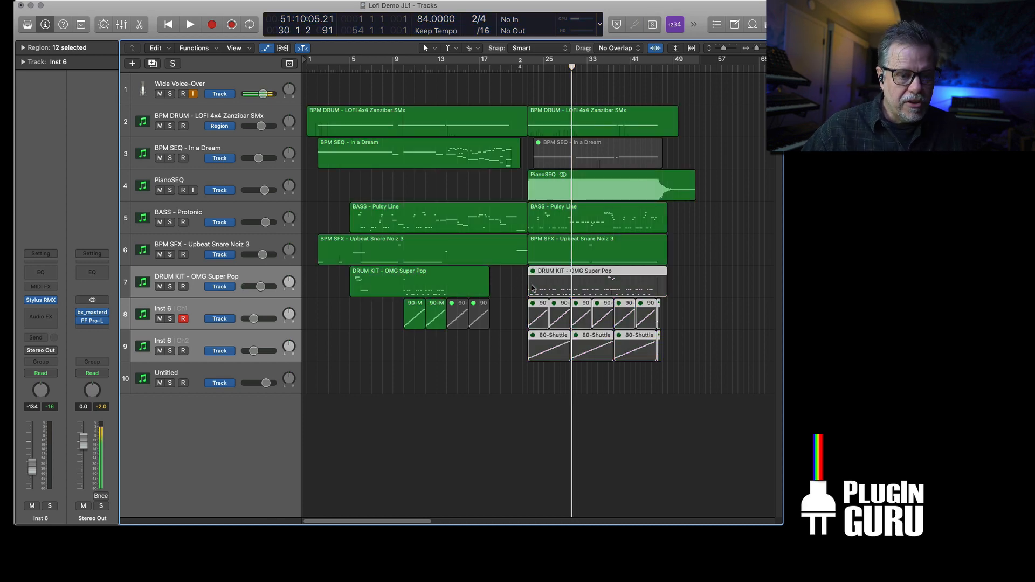
pyautogui.press('space')
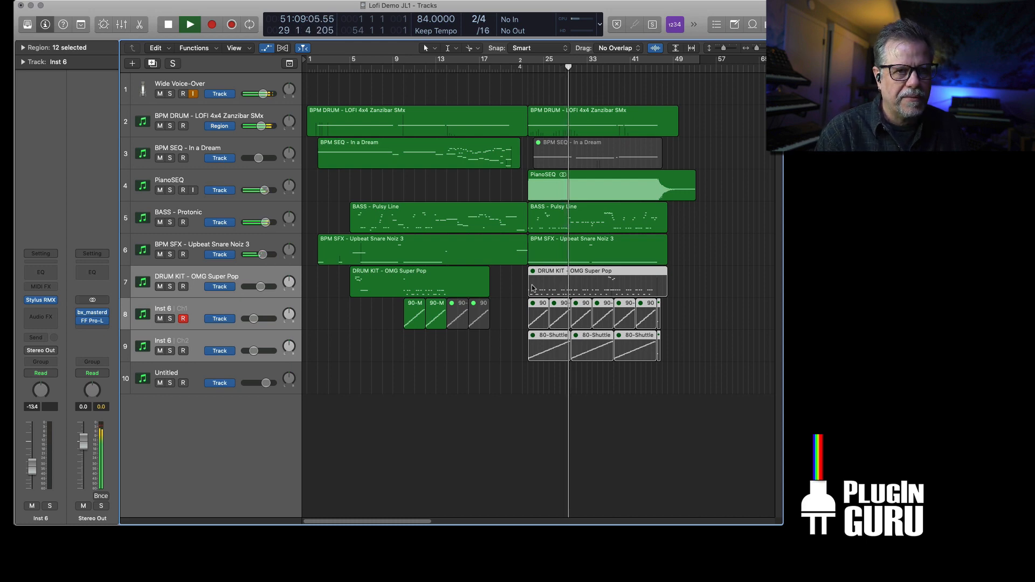
pyautogui.hotkey('ctrl', 'm')
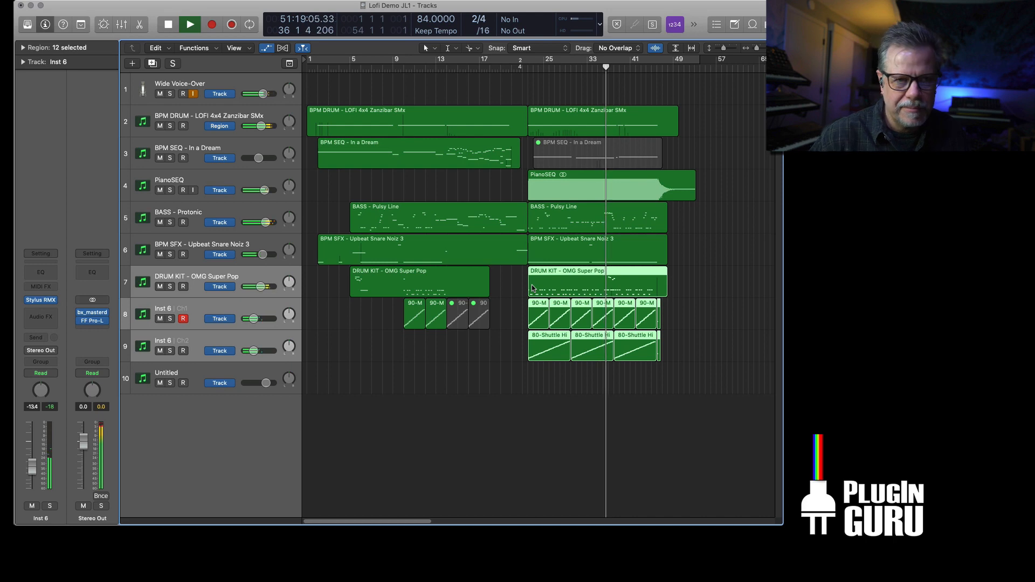
pyautogui.press('space')
pyautogui.press('Return')
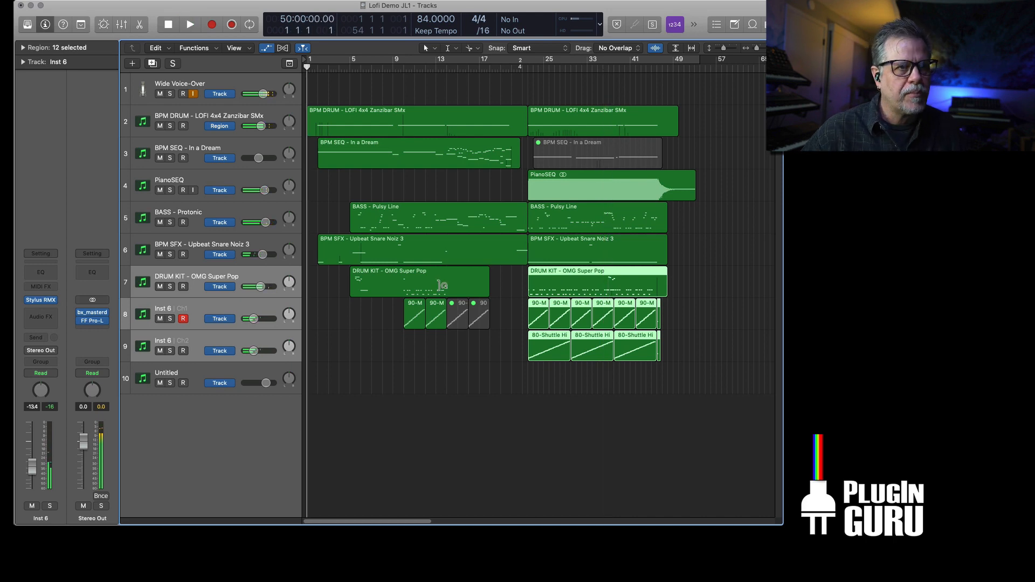
# Toggle mute on and off for the BPM DRUM - LOFI 4x4 Zanzibar SMx track and display all its automation lanes.
pyautogui.click(224, 117)
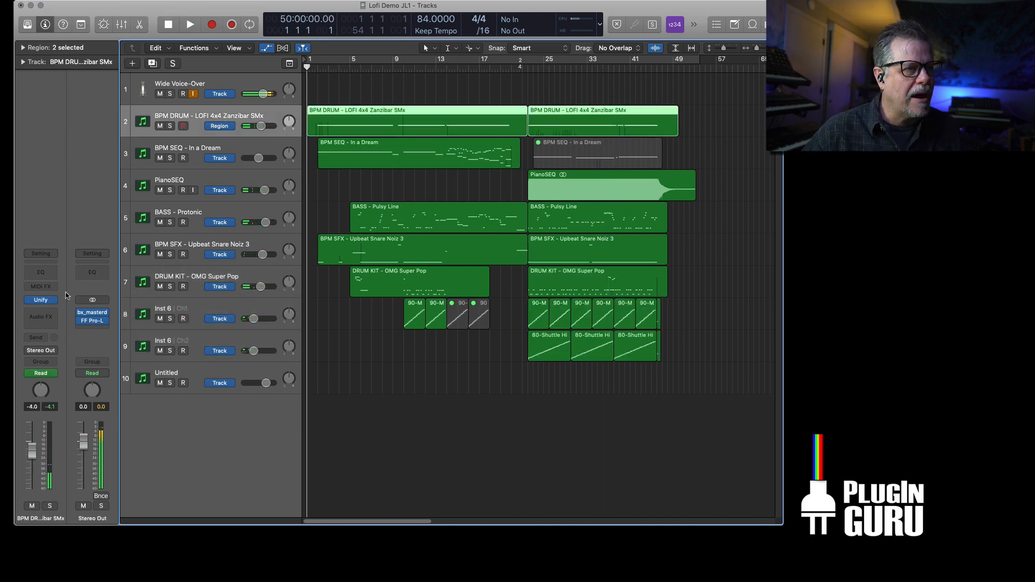
pyautogui.click(159, 126)
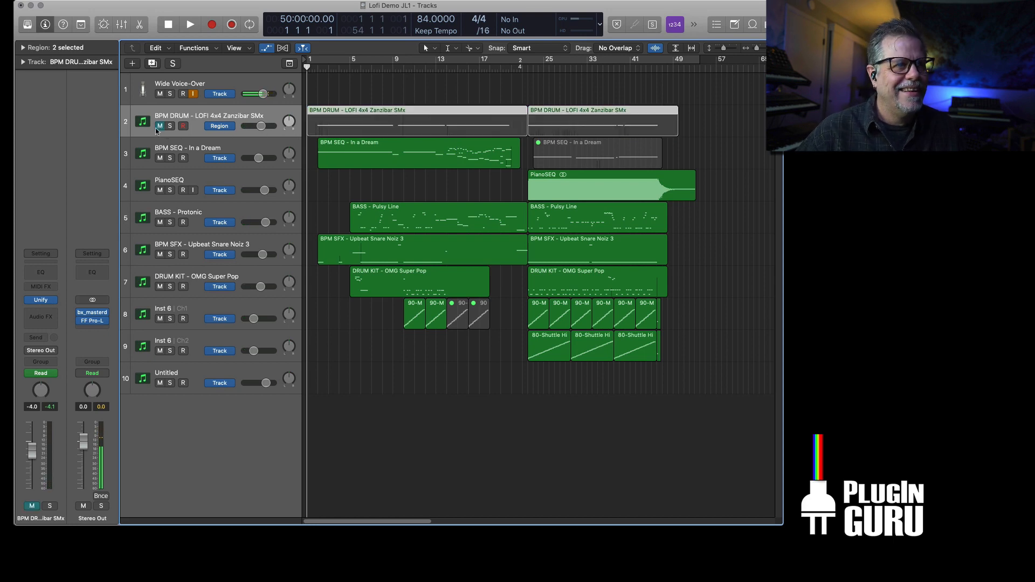
pyautogui.click(159, 126)
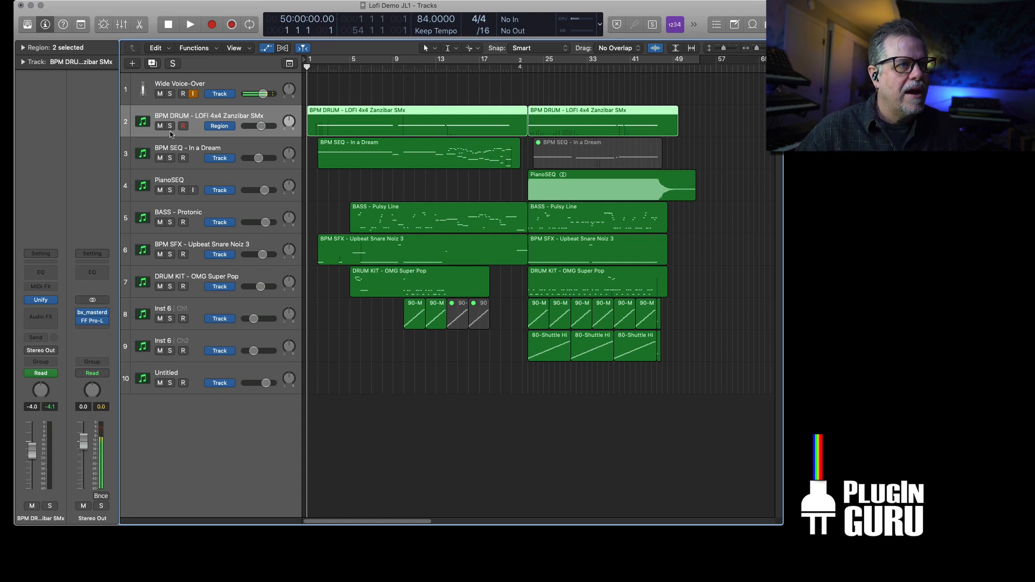
pyautogui.press('a')
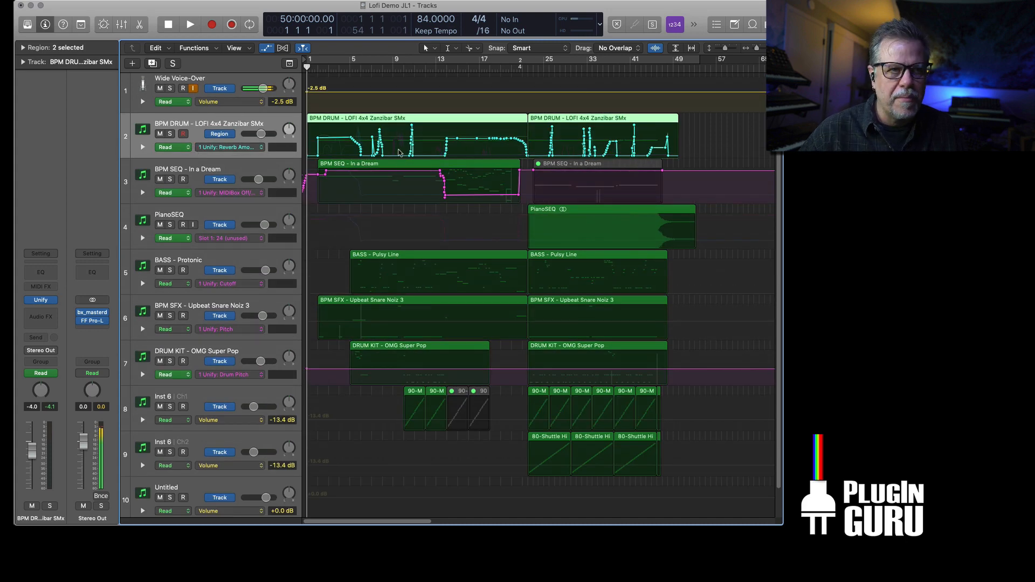
pyautogui.keyDown('alt'); pyautogui.click(142, 147); pyautogui.keyUp('alt')
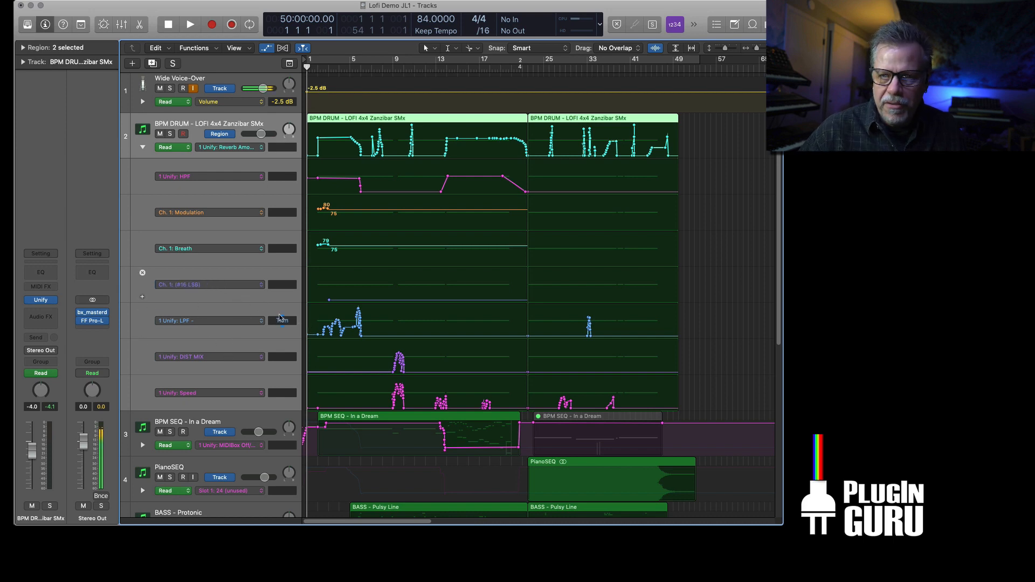
# Shrink the Logic window and reduce the track height so the drum track's automation lanes through Speed fit in view.
pyautogui.moveTo(778, 516); pyautogui.dragTo(720, 338)
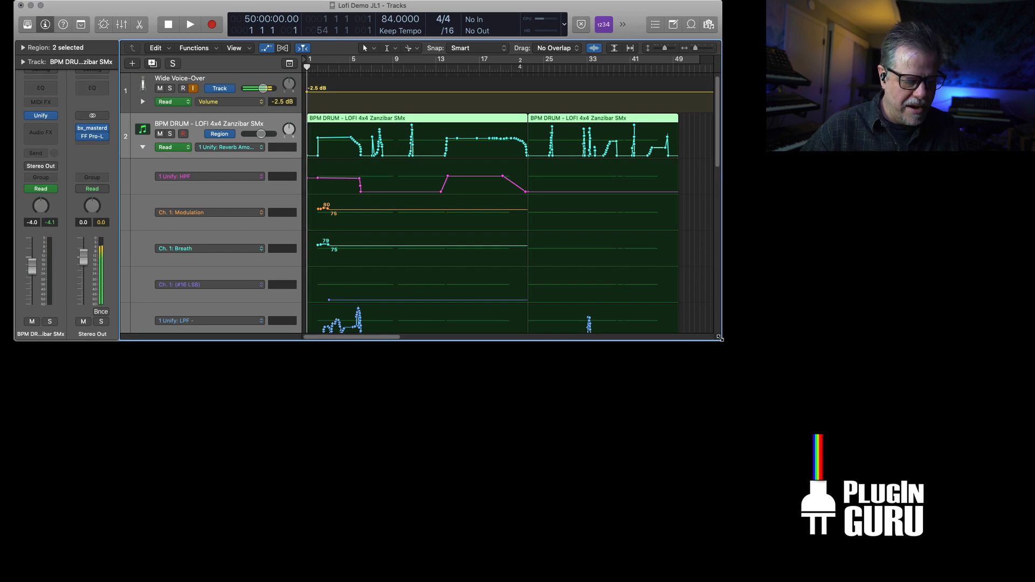
pyautogui.press('super+Up')
pyautogui.press('super+Up')
pyautogui.press('super+Up')
pyautogui.press('super+Up')
pyautogui.press('super+Down')
pyautogui.press('super+Down')
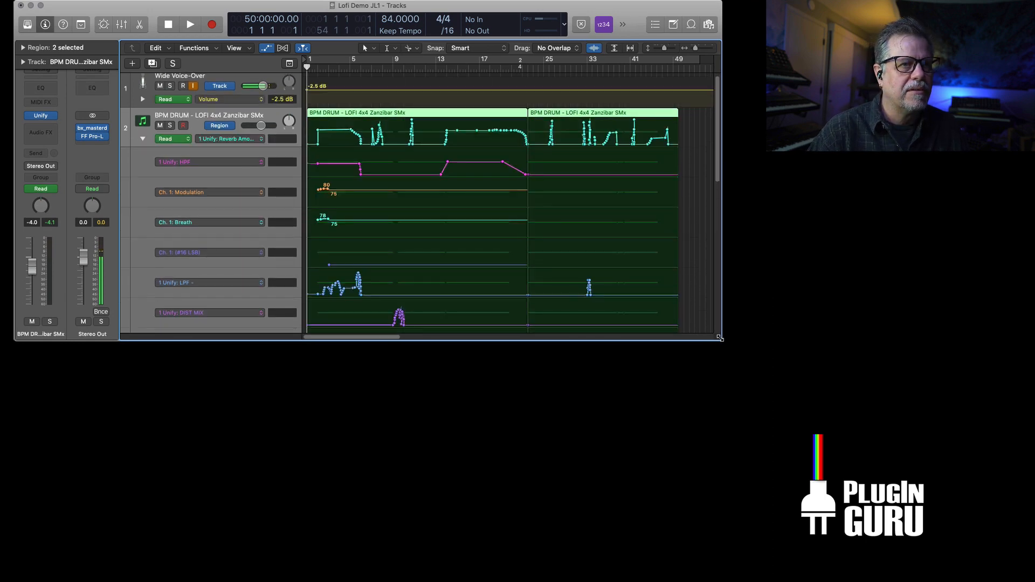
pyautogui.moveTo(720, 339); pyautogui.dragTo(727, 369)
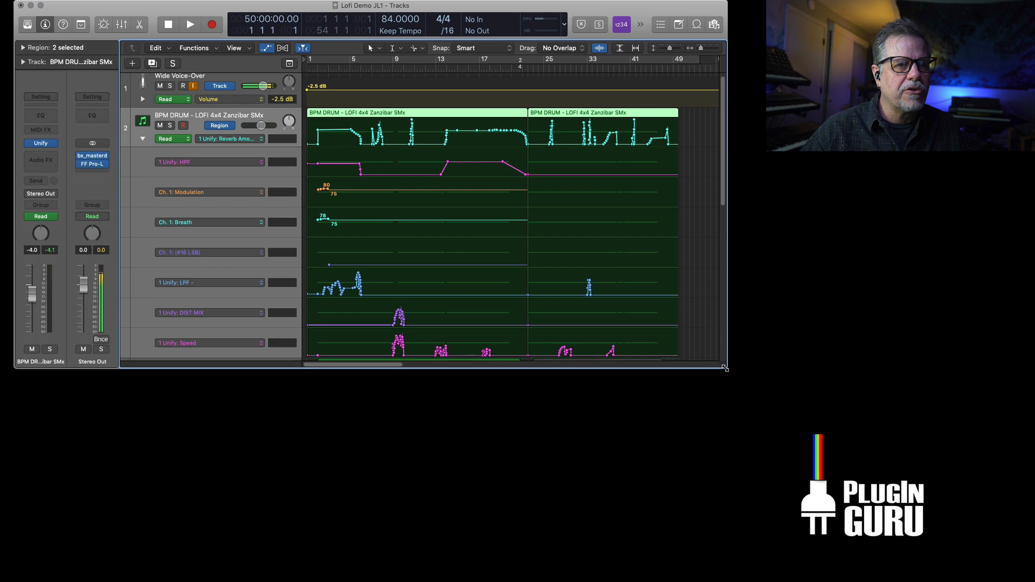
# Open the drum track's Unify instrument, show its macro knobs and fit its window below the automation lanes.
pyautogui.click(40, 145)
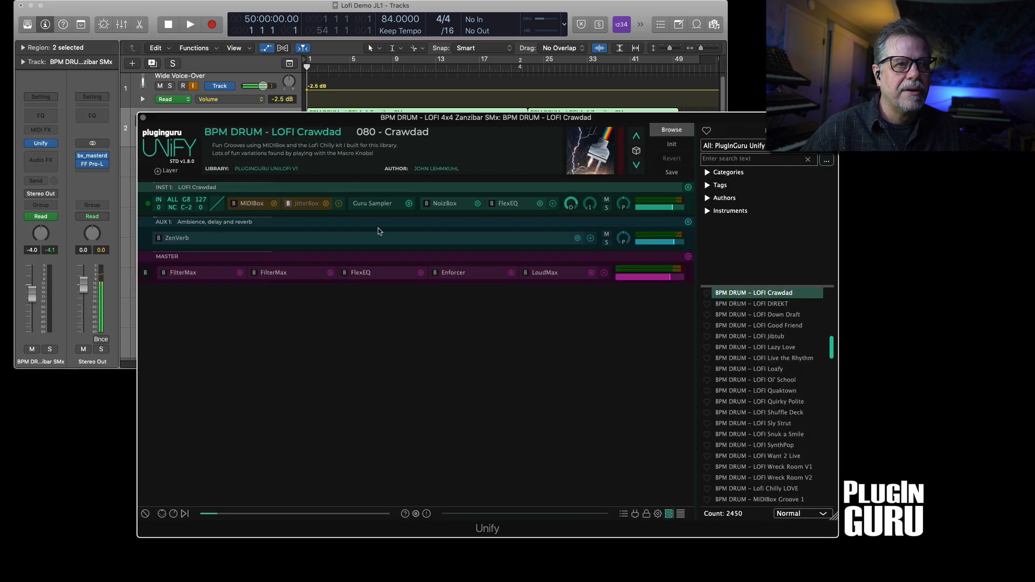
pyautogui.click(174, 514)
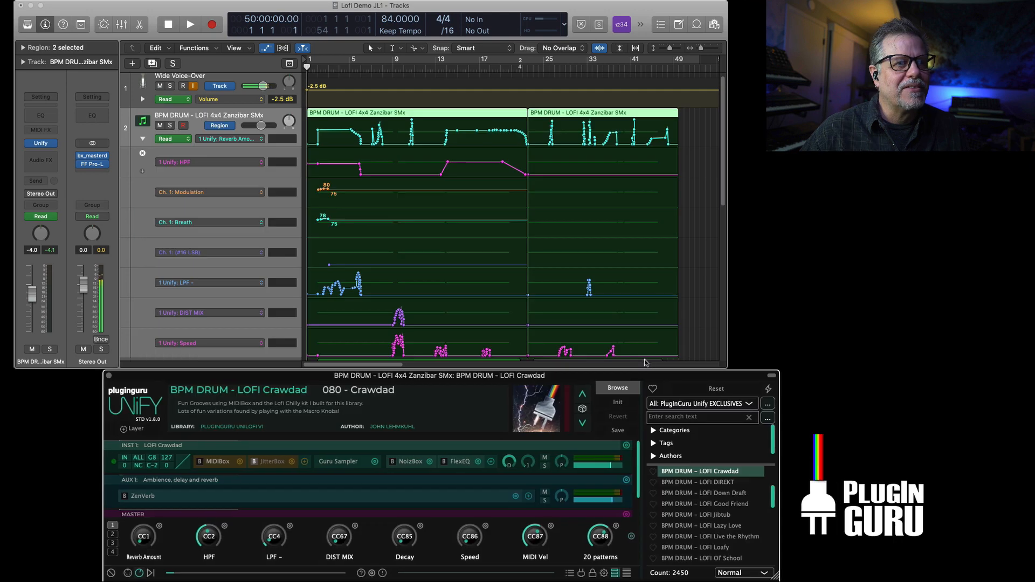
pyautogui.moveTo(646, 378)
pyautogui.mouseDown()
pyautogui.moveTo(646, 355)
pyautogui.moveTo(659, 367)
pyautogui.mouseUp()
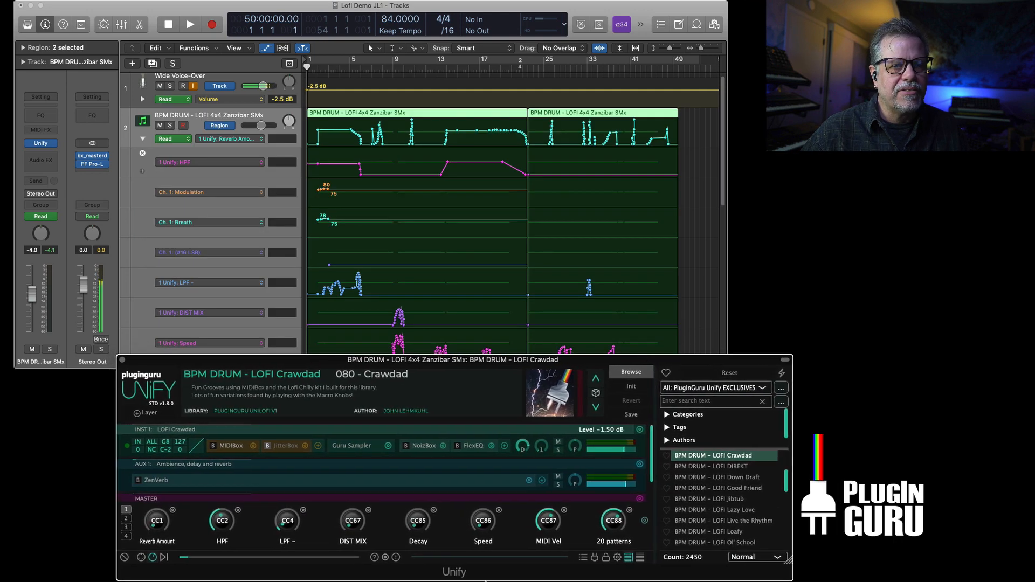
pyautogui.moveTo(587, 366); pyautogui.dragTo(597, 376)
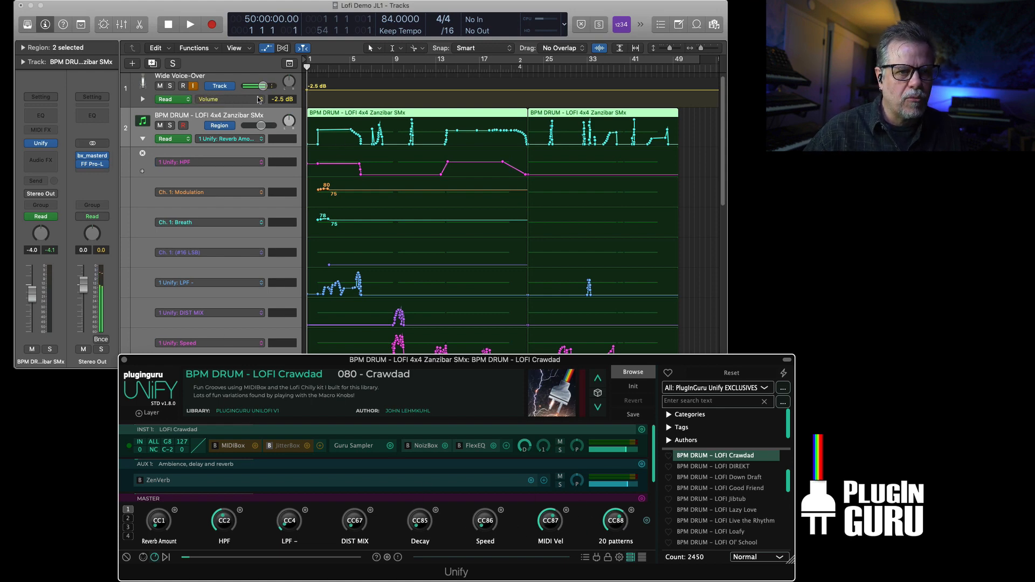
# Turn off input monitoring on the Wide Voice-Over track and play the project while watching the drum automation and macro knobs.
pyautogui.click(194, 88)
pyautogui.press('space')
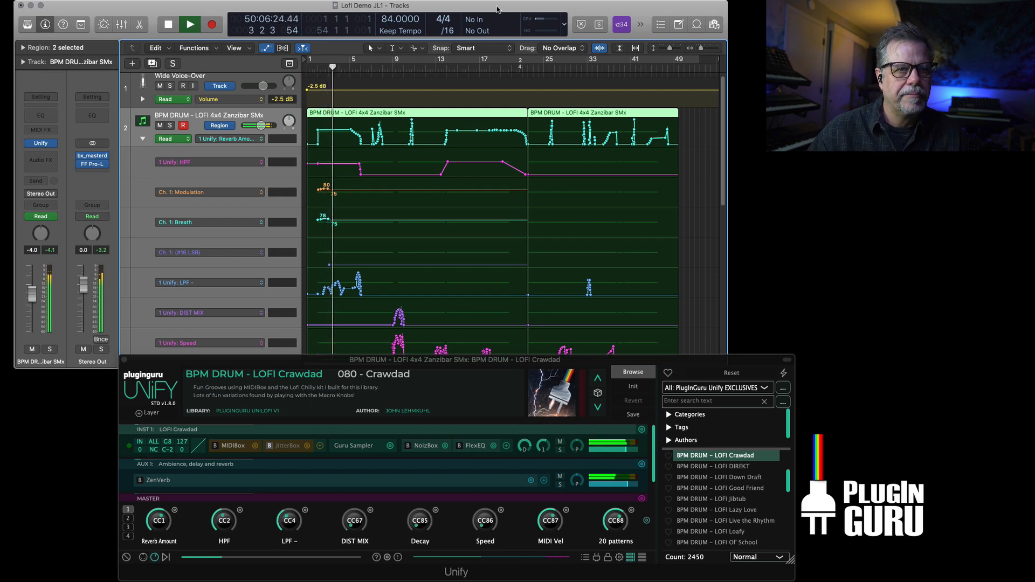
pyautogui.scroll(-1, 705, 219)
pyautogui.scroll(-5, 706, 219)
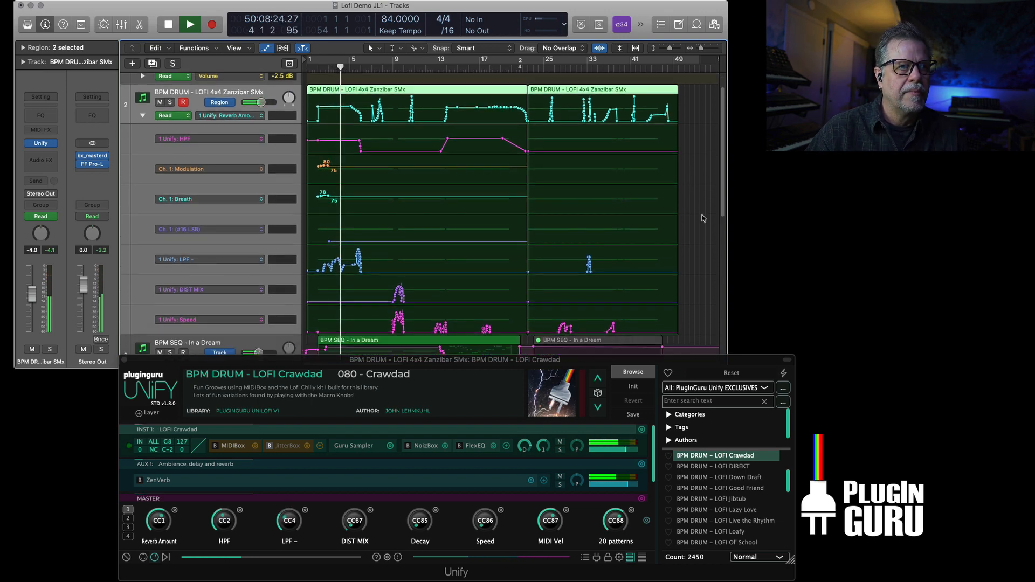
# Deselect the drum regions and watch the drum automation and macro knobs up close as the project plays through the second region.
pyautogui.scroll(-1, 703, 218)
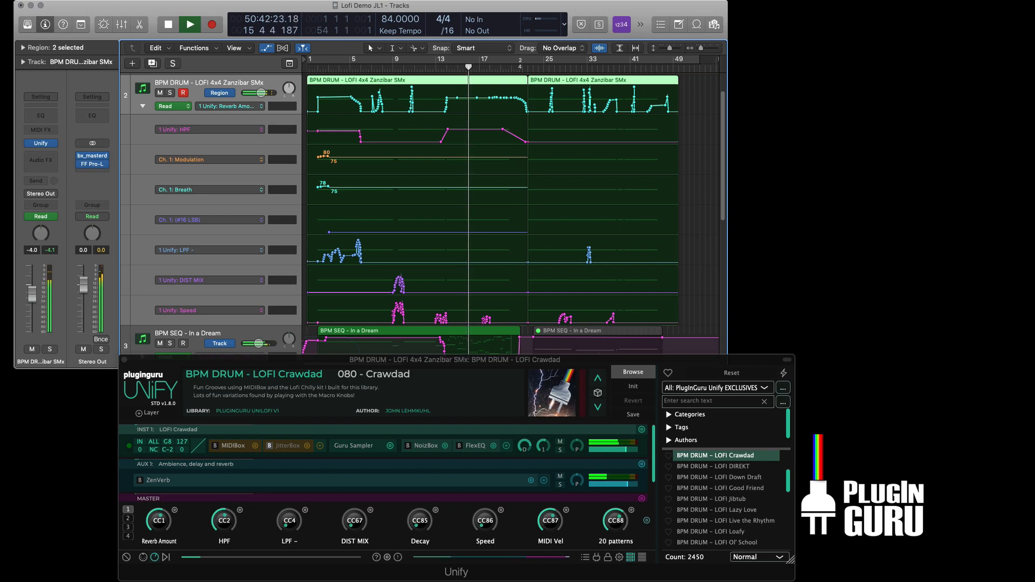
pyautogui.click(702, 262)
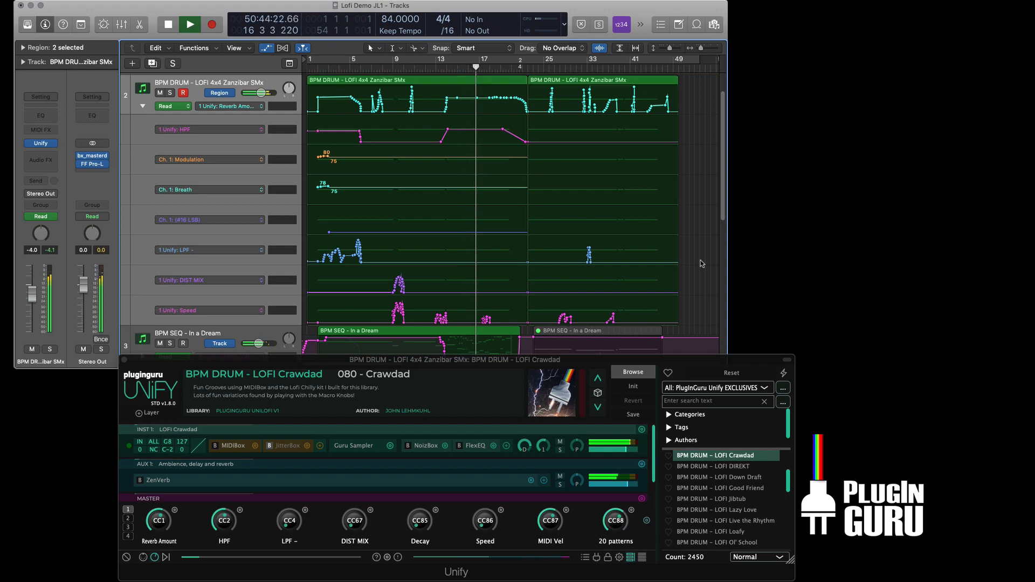
pyautogui.press('super+Right')
pyautogui.press('super+Right')
pyautogui.press('super+Right')
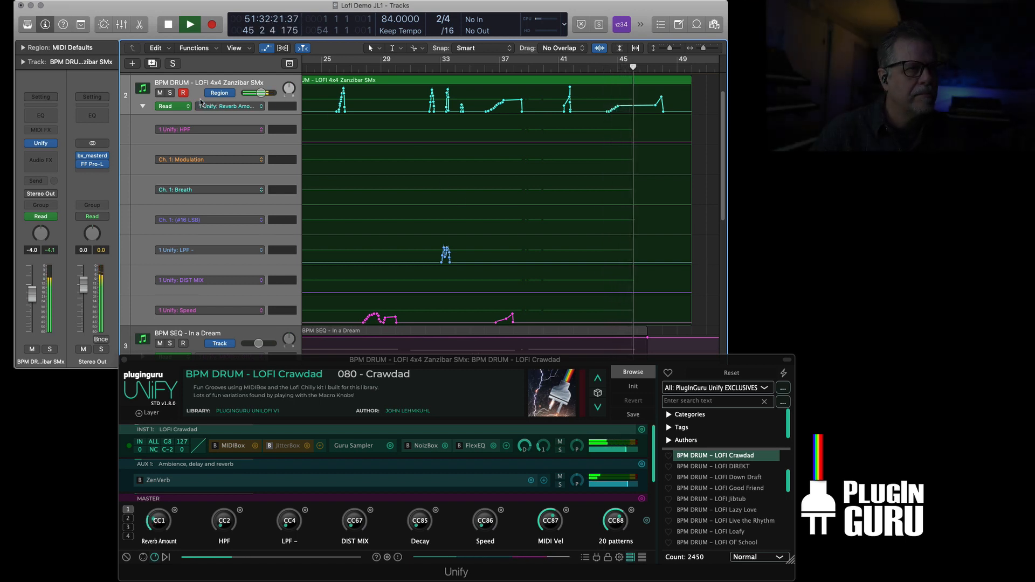
# Collapse the drum track's automation lanes, then hide all track automation and reduce the track height to show the arrangement compactly.
pyautogui.scroll(2, 198, 98)
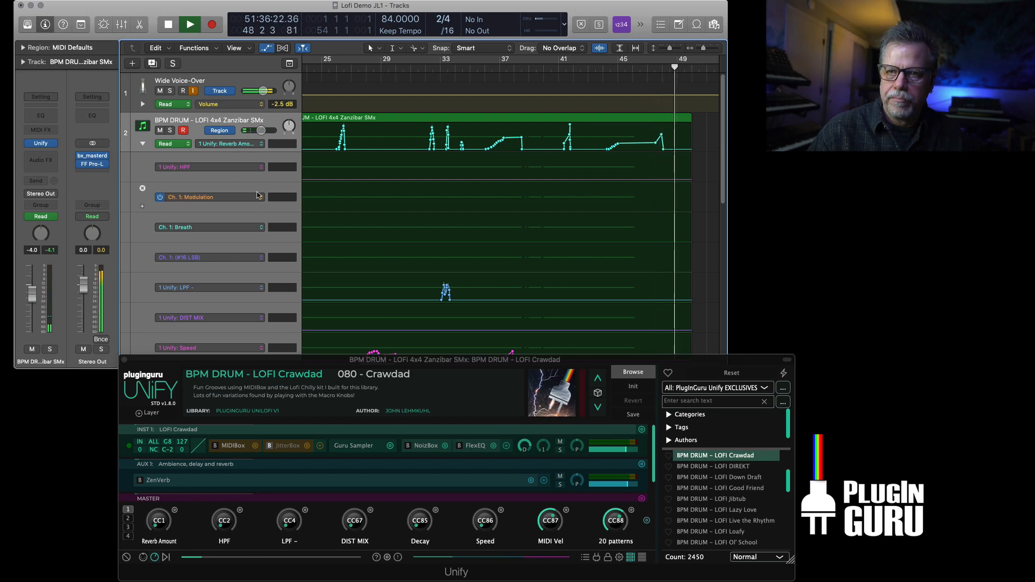
pyautogui.click(143, 145)
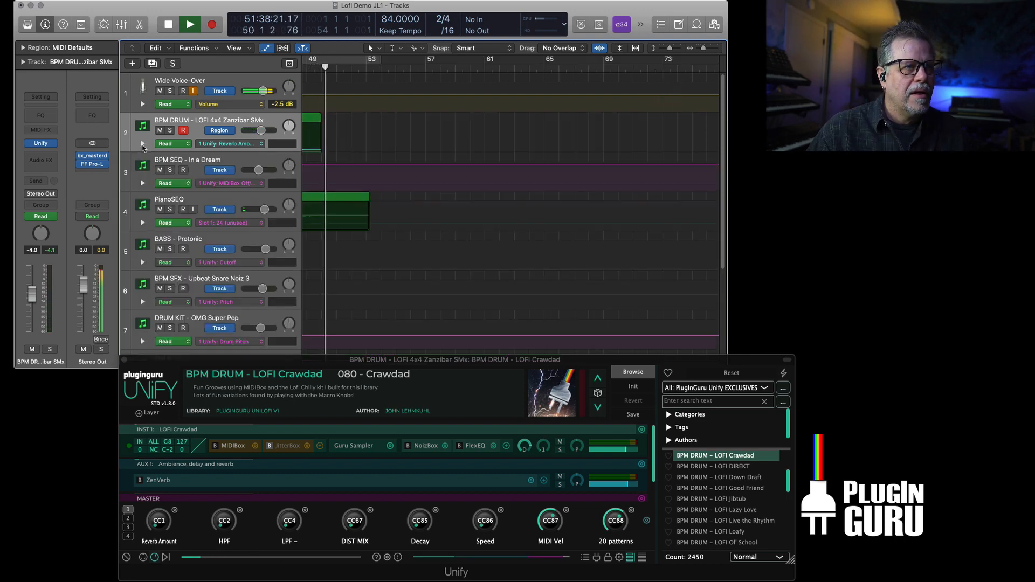
pyautogui.press('a')
pyautogui.press('super+Up')
pyautogui.press('super+Up')
pyautogui.press('super+Up')
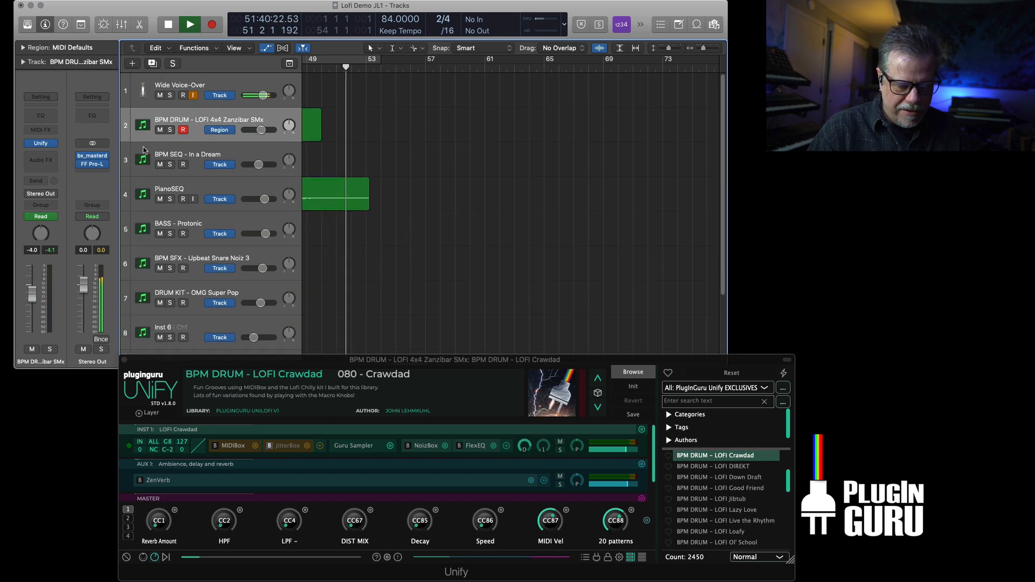
pyautogui.press('super+Left')
pyautogui.press('super+Left')
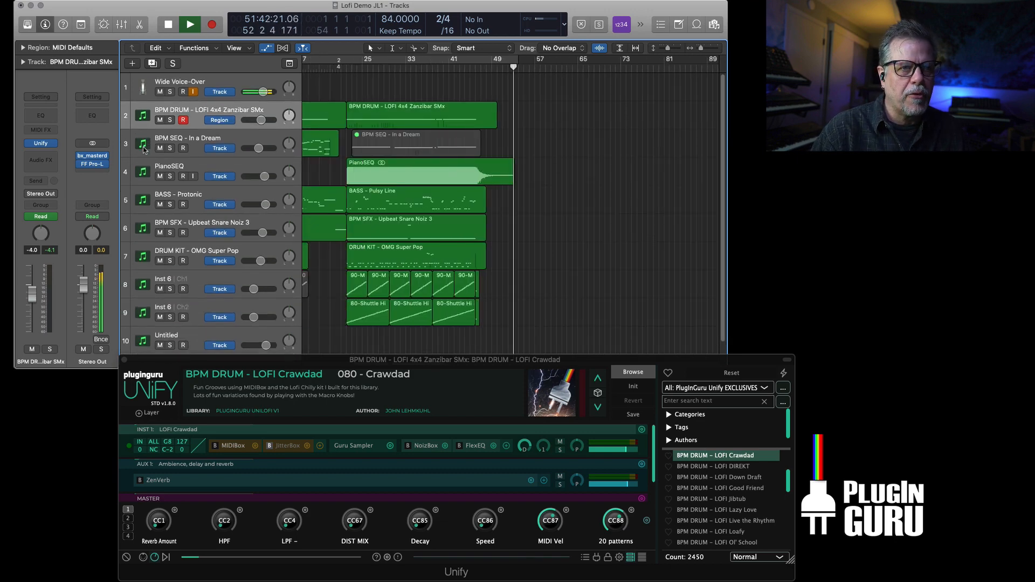
# With playback stopped, close the drum track's Unify window and enlarge the Logic window so all ten tracks fit.
pyautogui.press('space')
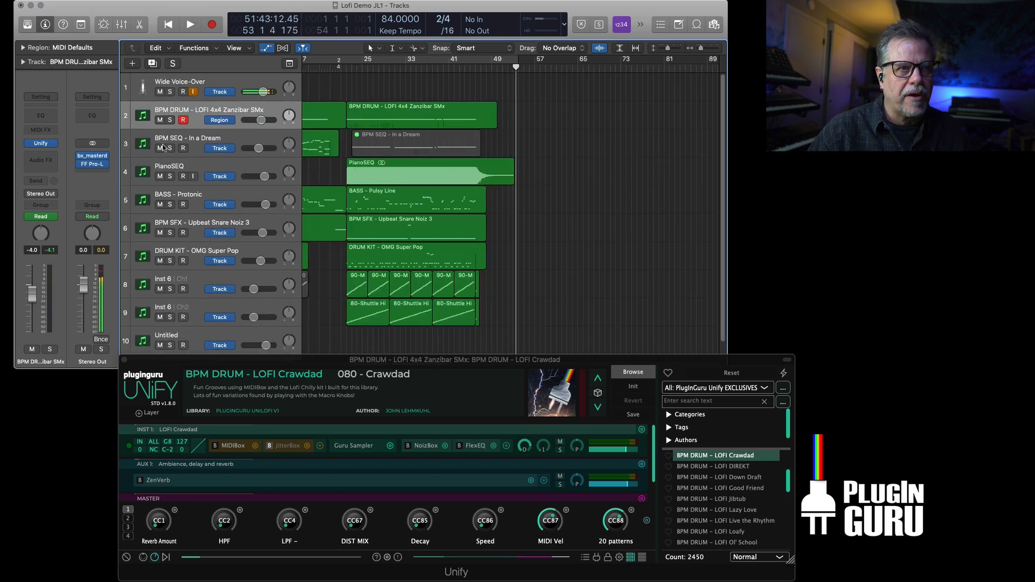
pyautogui.click(124, 360)
pyautogui.moveTo(380, 366); pyautogui.dragTo(258, 368)
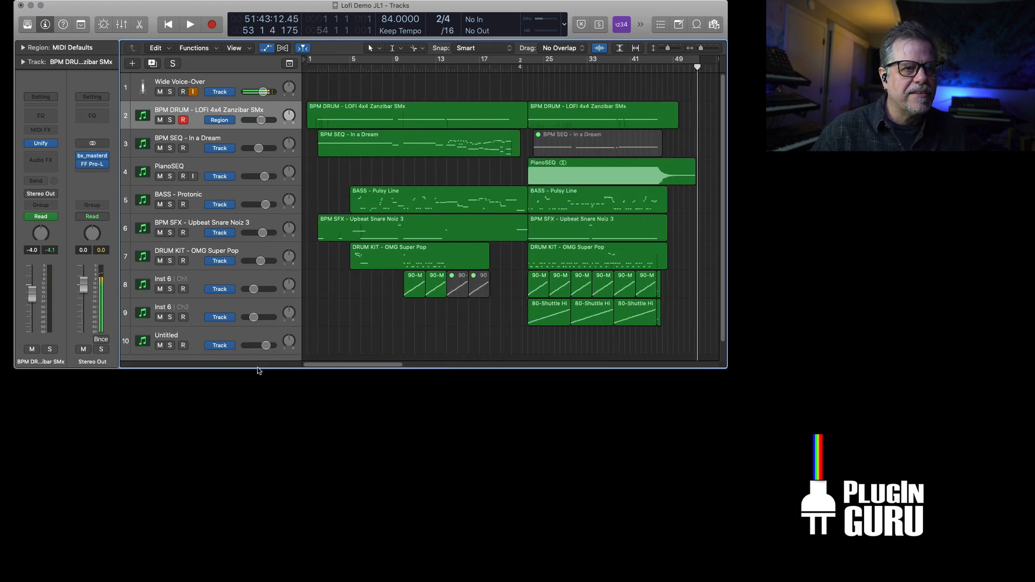
pyautogui.moveTo(724, 368); pyautogui.dragTo(779, 531)
pyautogui.press('a')
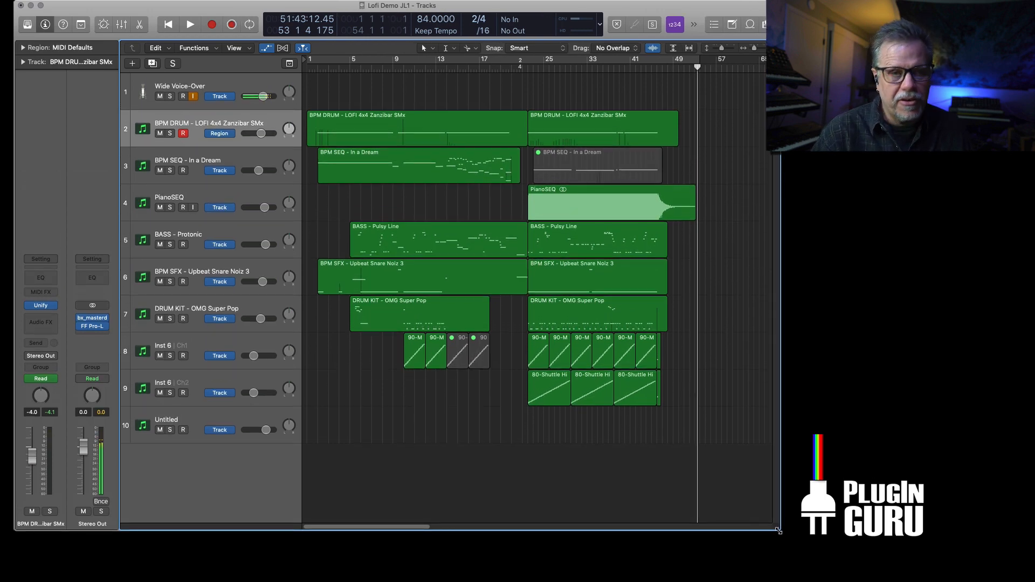